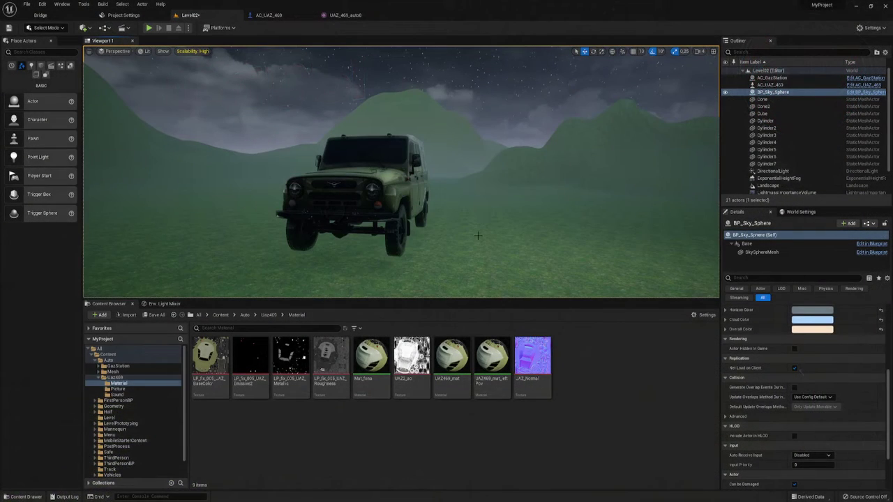
# Step: Fly the Unreal viewport camera toward the UAZ so the jeep fills the right side of the view
pyautogui.moveTo(462, 232); pyautogui.dragTo(566, 133, button='right')
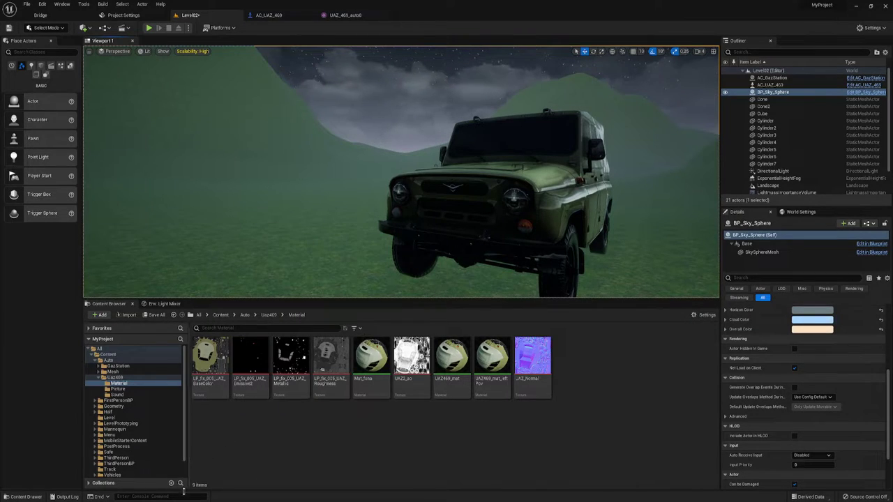
pyautogui.moveTo(179, 501)
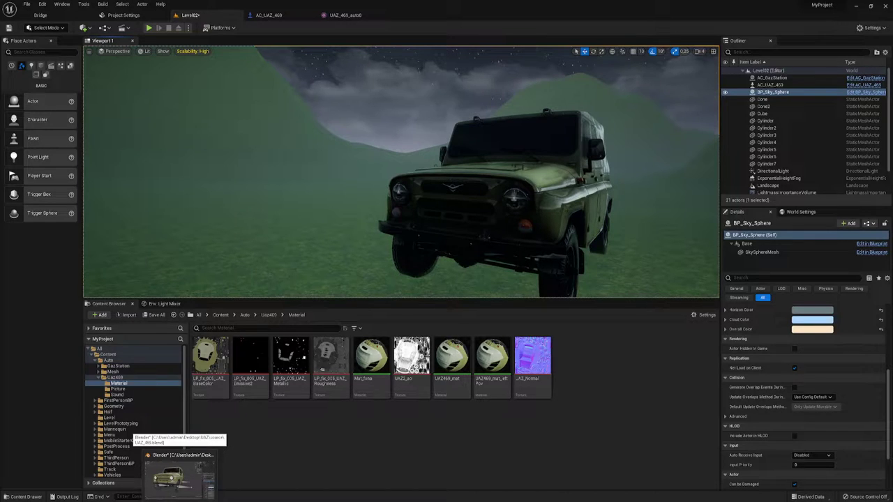
# Step: In Blender's UAZ_469 scene, orbit to a lower front angle and put the UAZ body into Edit Mode
pyautogui.click(189, 499)
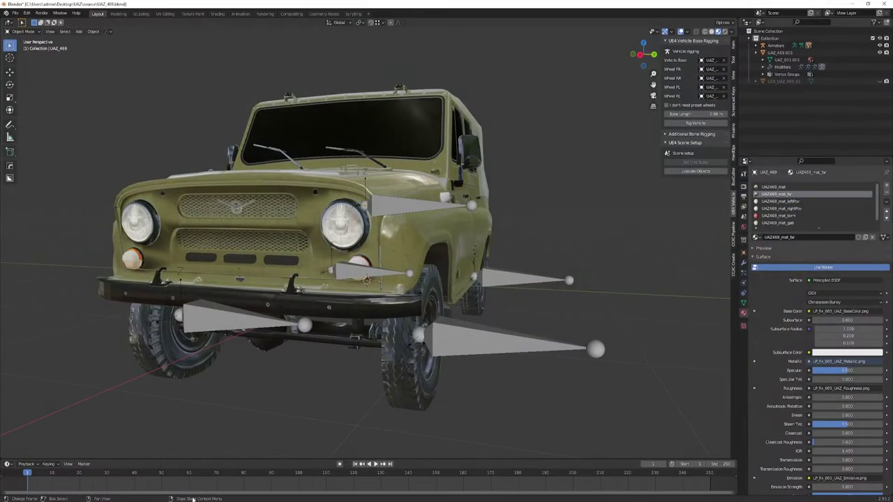
pyautogui.rightClick(335, 413)
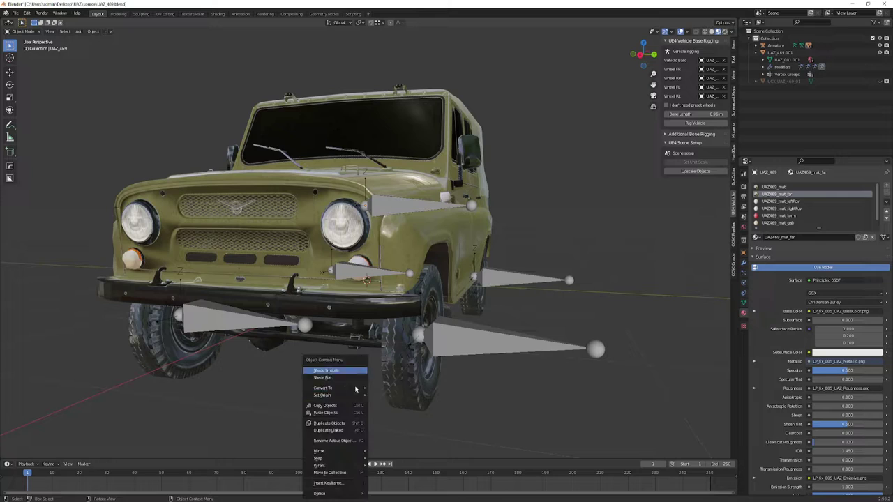
pyautogui.moveTo(497, 323); pyautogui.dragTo(490, 317, button='middle')
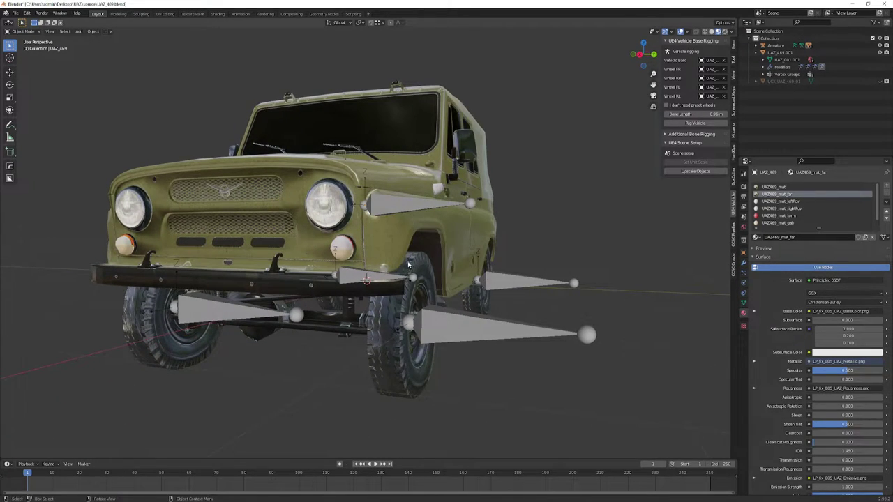
pyautogui.click(333, 198)
pyautogui.press('Tab')
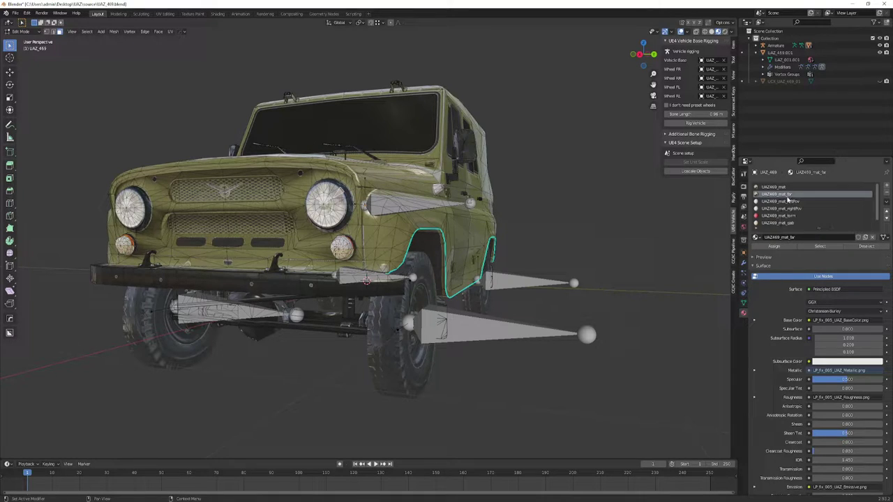
# Step: Switch between the UAZ469_mat_leftPov and UAZ469_mat_far slots and select the linked body mesh
pyautogui.click(779, 202)
pyautogui.click(785, 194)
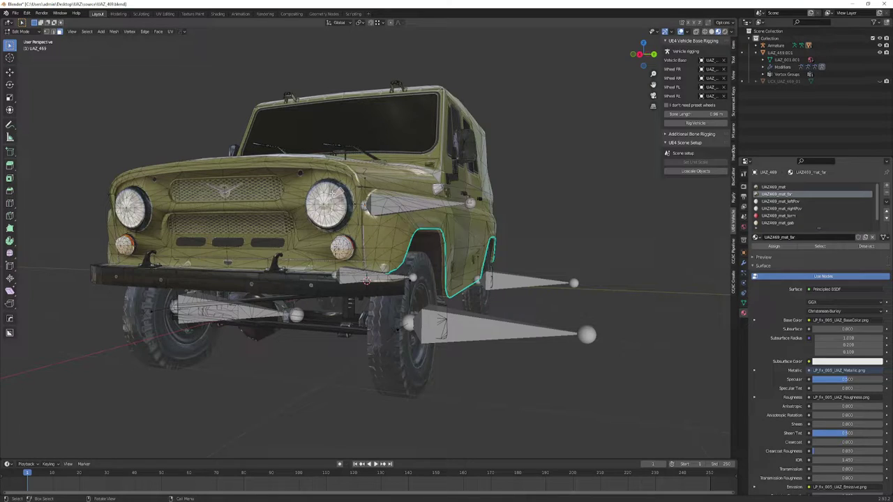
pyautogui.hotkey('ctrl', 'l')
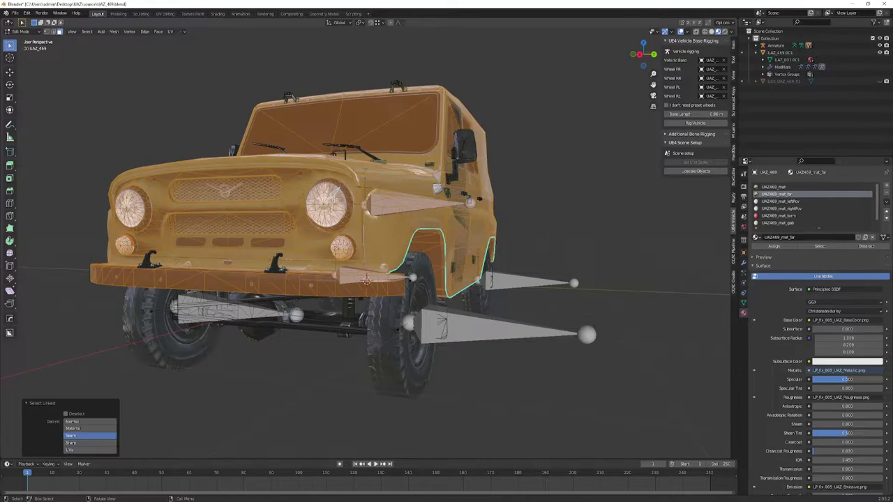
pyautogui.click(335, 199)
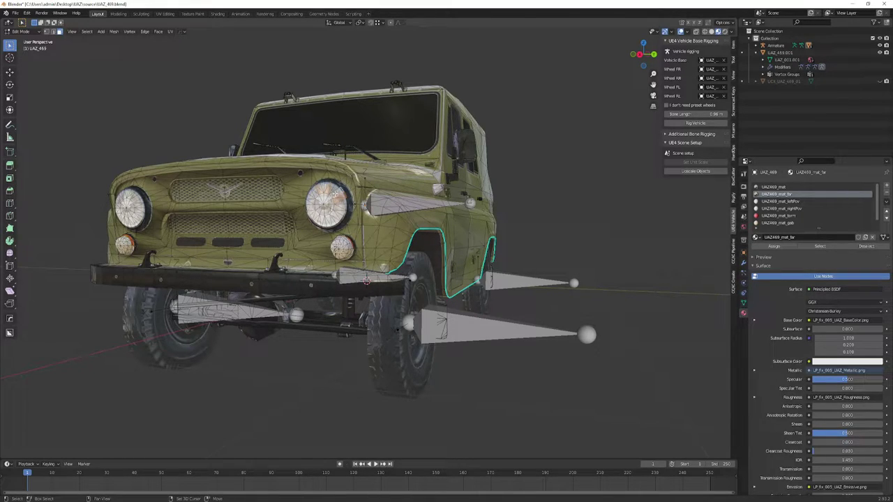
# Step: Select and clear headlight faces, then return to the UAZ469_mat_leftPov material settings
pyautogui.keyDown('ctrl'); pyautogui.click(315, 188); pyautogui.keyUp('ctrl')
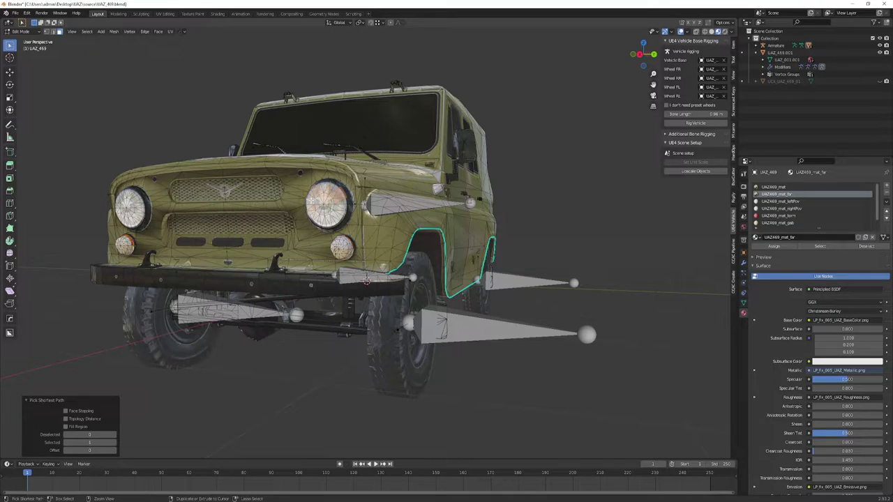
pyautogui.keyDown('ctrl'); pyautogui.click(337, 208); pyautogui.keyUp('ctrl')
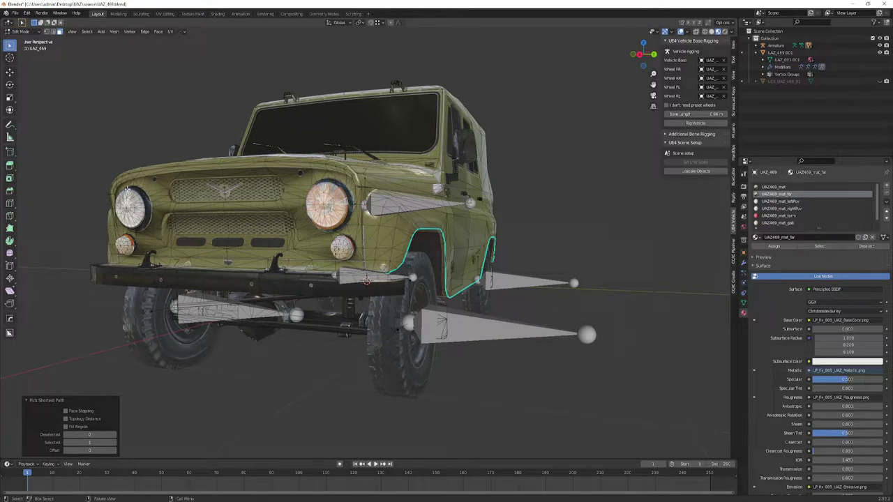
pyautogui.hotkey('alt', 'a')
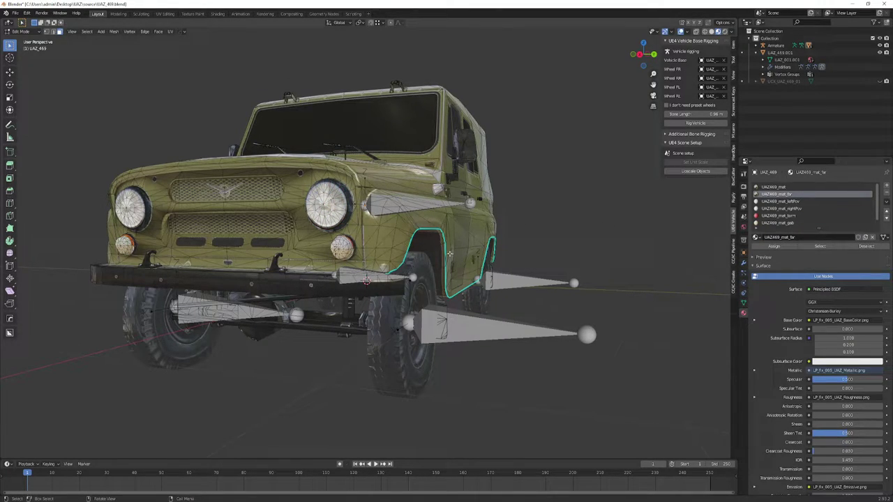
pyautogui.click(788, 202)
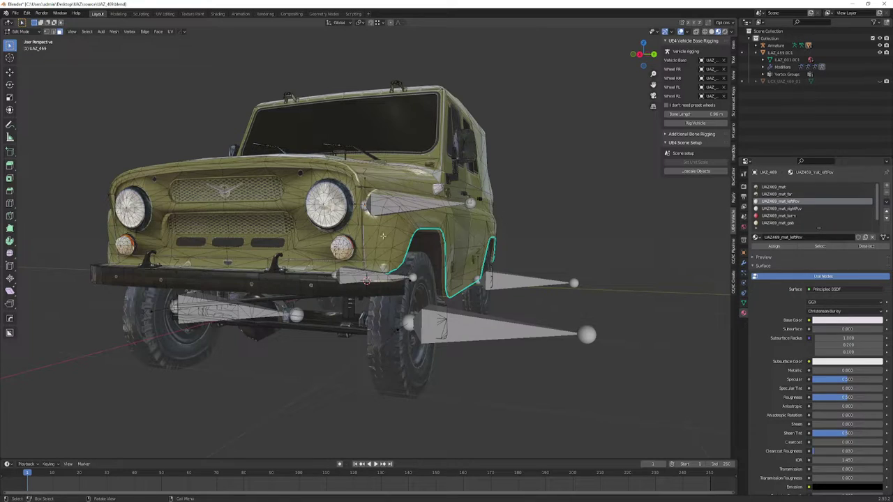
# Step: Review the UAZ469_mat_rightPov, term and gab slots while orbiting the UAZ to rear and side views
pyautogui.click(796, 210)
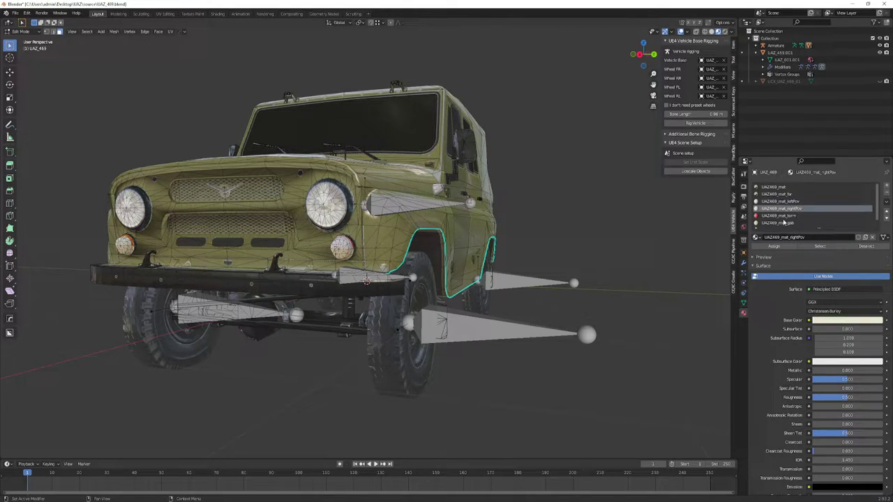
pyautogui.click(788, 217)
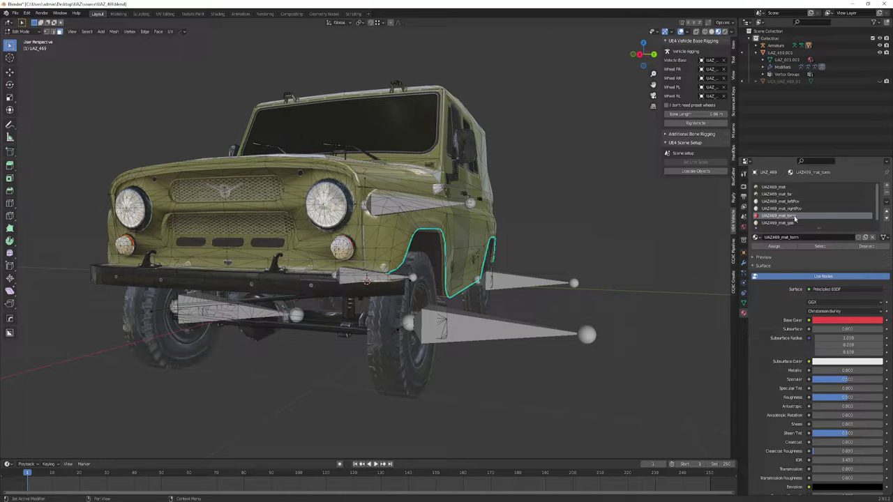
pyautogui.moveTo(545, 214); pyautogui.dragTo(291, 208, button='middle')
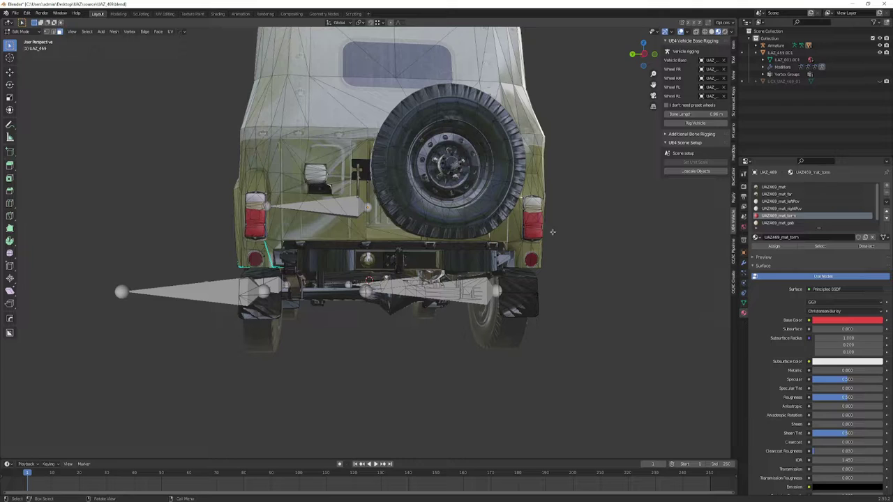
pyautogui.click(779, 222)
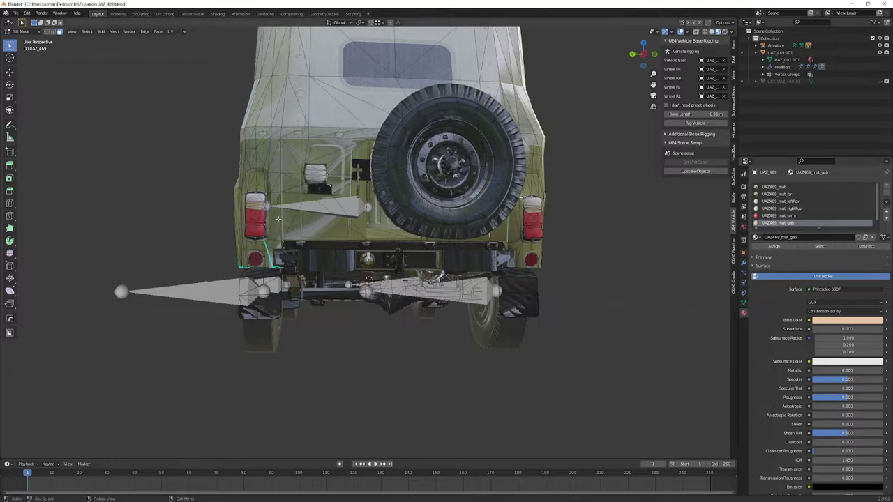
pyautogui.scroll(-3, 279, 219)
pyautogui.moveTo(279, 219)
pyautogui.mouseDown(button='middle')
pyautogui.moveTo(348, 221)
pyautogui.moveTo(391, 209)
pyautogui.mouseUp(button='middle')
# Step: Orbit the UAZ to a front view, then open UAZ469_mat in Unreal's Material Editor
pyautogui.scroll(2, 390, 209)
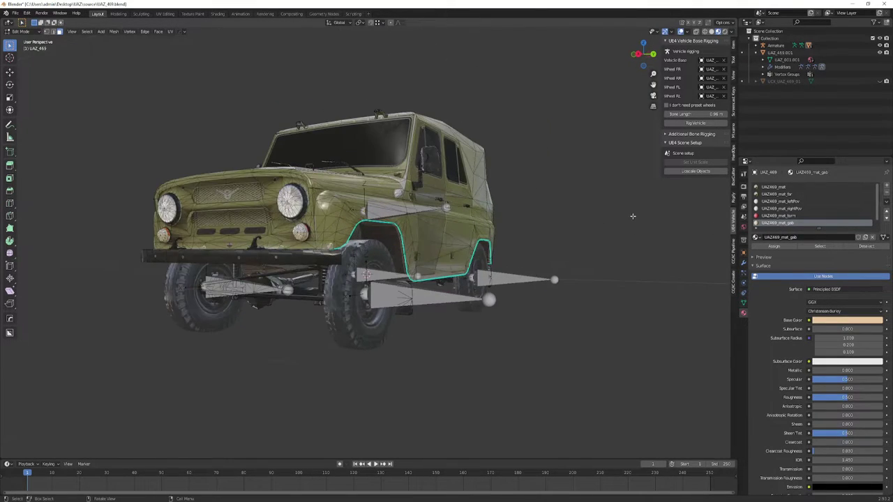
pyautogui.scroll(-1, 825, 220)
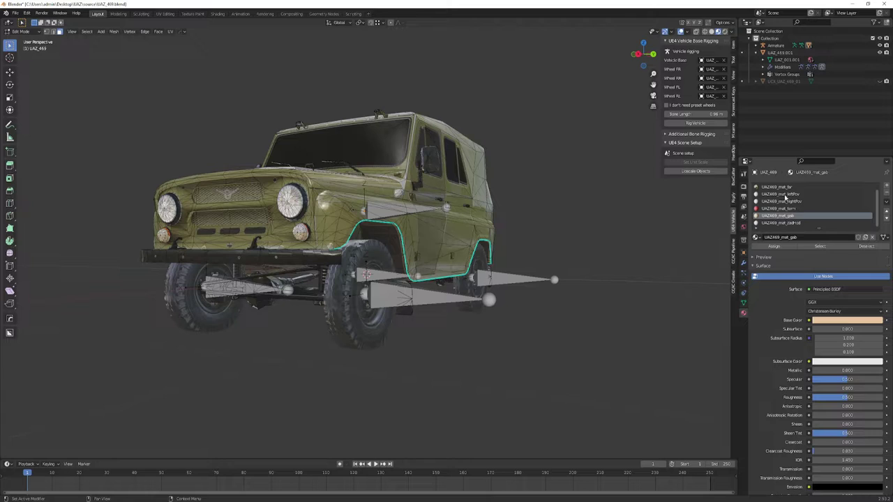
pyautogui.scroll(1, 785, 197)
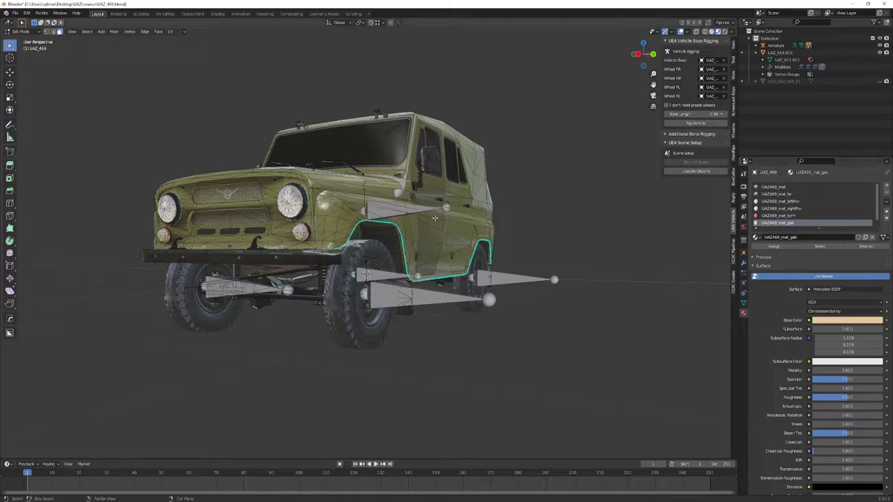
pyautogui.moveTo(418, 196); pyautogui.dragTo(399, 190, button='middle')
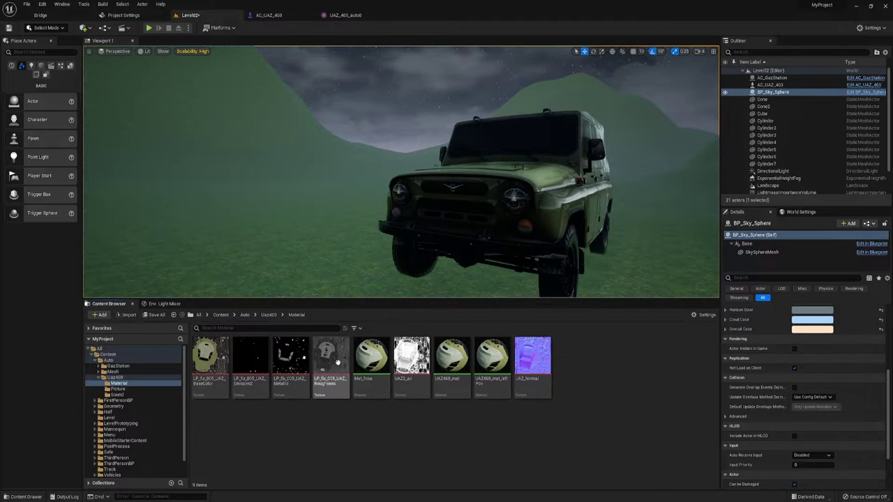
pyautogui.click(453, 356)
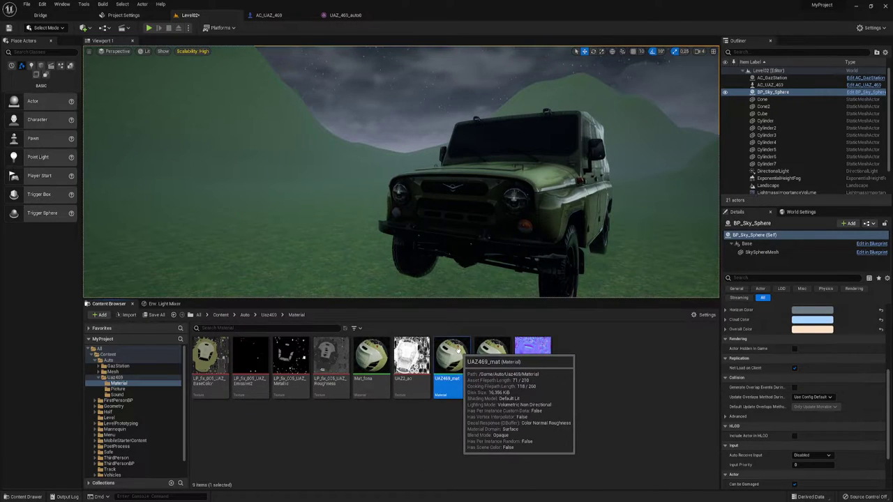
pyautogui.doubleClick(459, 351)
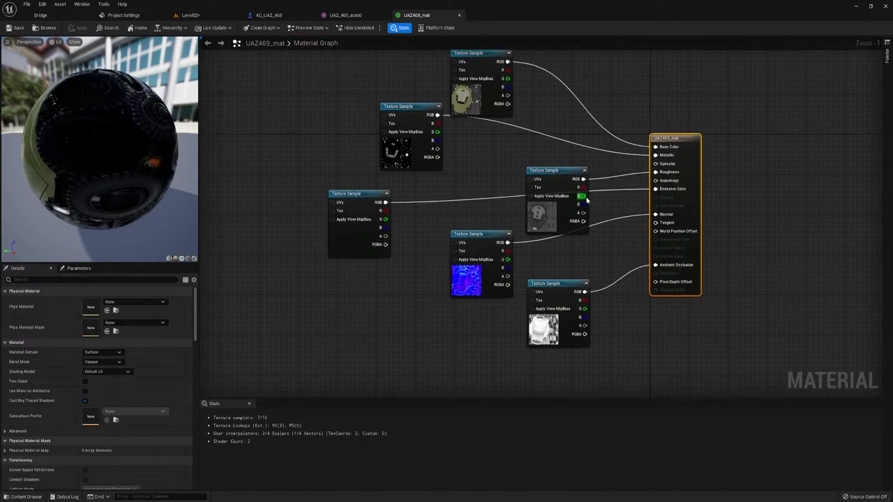
# Step: Shift UAZ469_mat's six texture sample nodes slightly up-left
pyautogui.moveTo(563, 170); pyautogui.dragTo(506, 154)
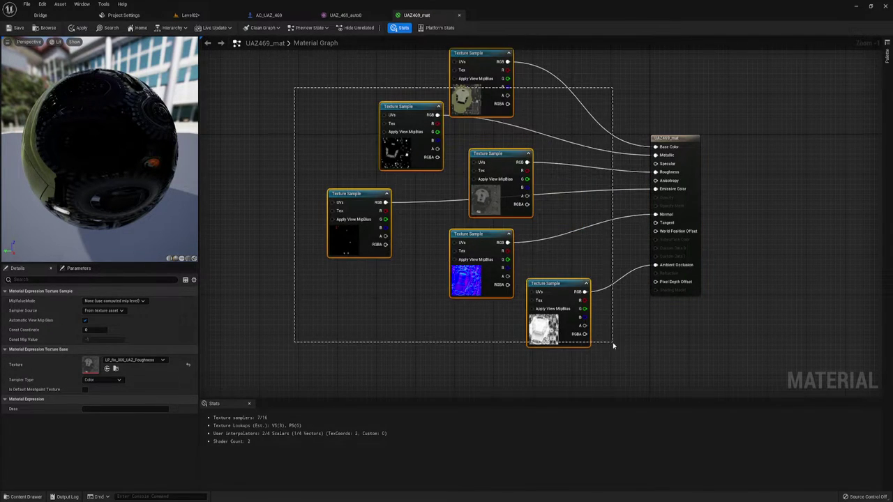
pyautogui.moveTo(294, 84); pyautogui.dragTo(558, 343)
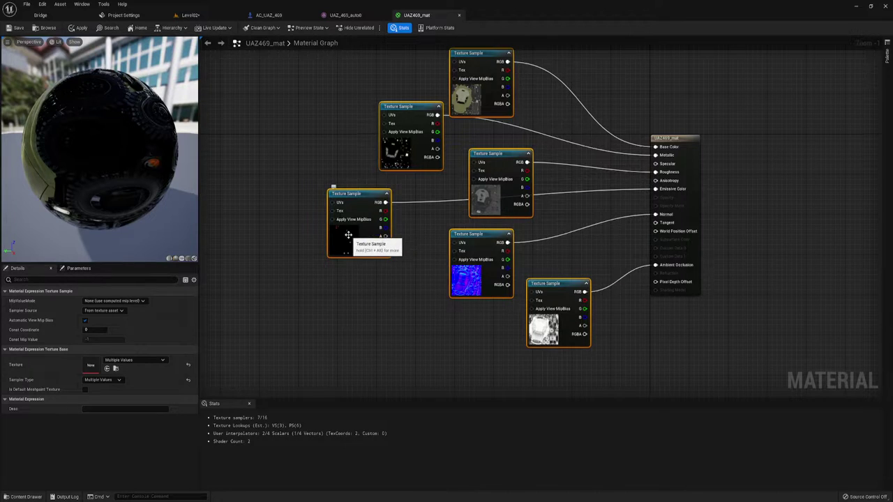
pyautogui.moveTo(348, 226); pyautogui.dragTo(343, 222)
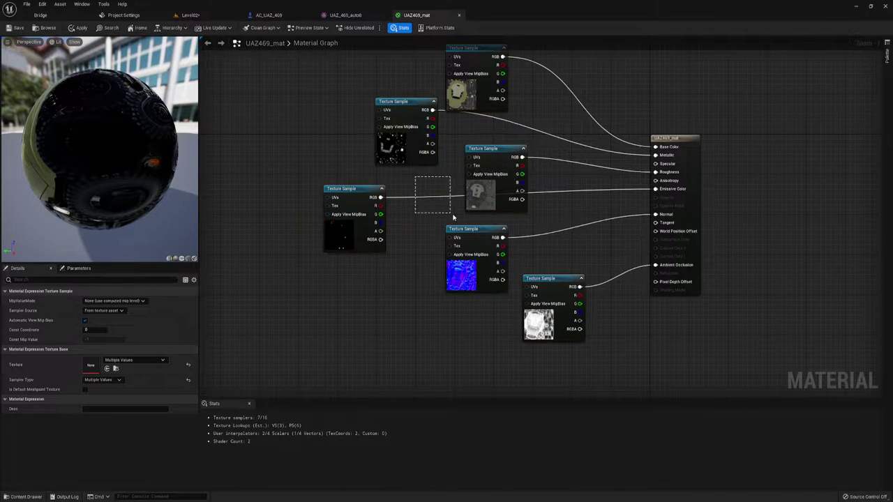
pyautogui.moveTo(415, 176); pyautogui.dragTo(453, 209)
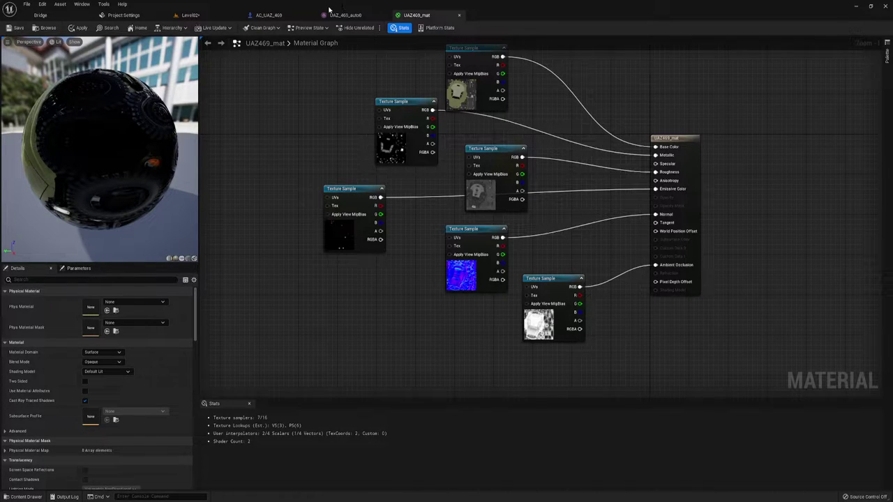
# Step: Close UAZ469_mat applying the changes, then open Mat_fona from Level02's Content Browser
pyautogui.click(459, 16)
pyautogui.click(464, 272)
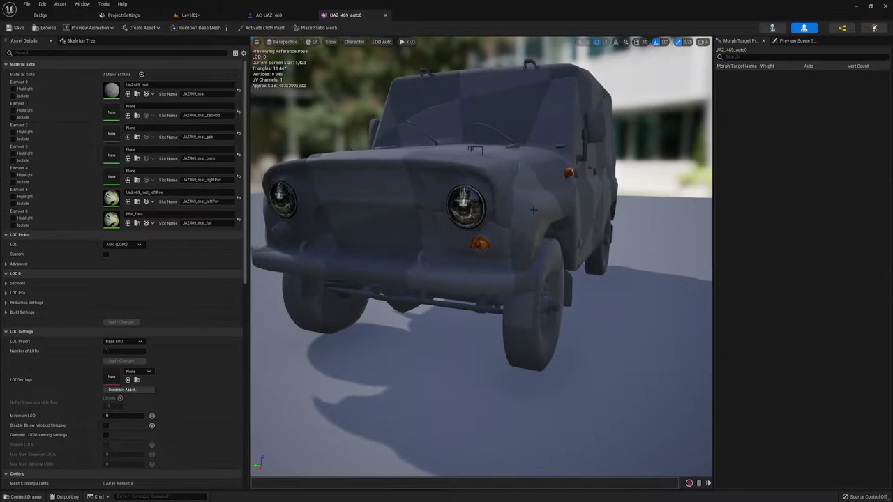
pyautogui.click(190, 14)
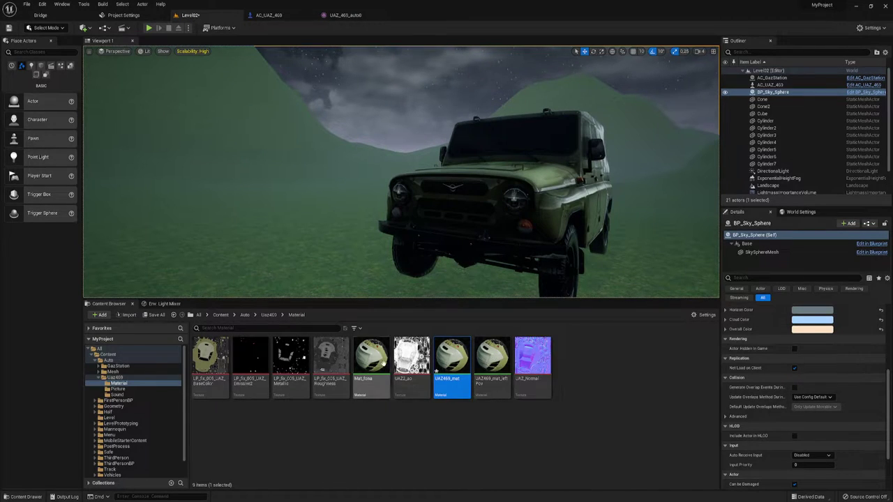
pyautogui.doubleClick(376, 348)
# Step: Move Mat_fona's three lower texture sample nodes down-left
pyautogui.scroll(3, 455, 270)
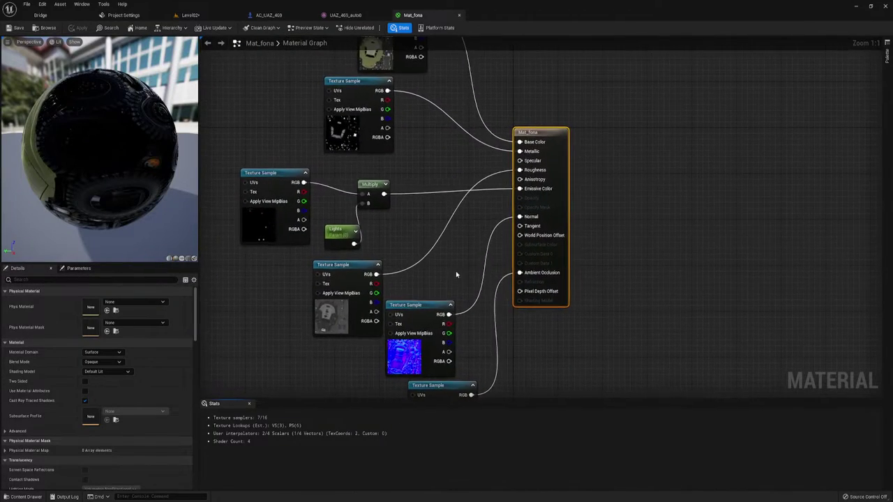
pyautogui.moveTo(505, 171); pyautogui.dragTo(446, 56)
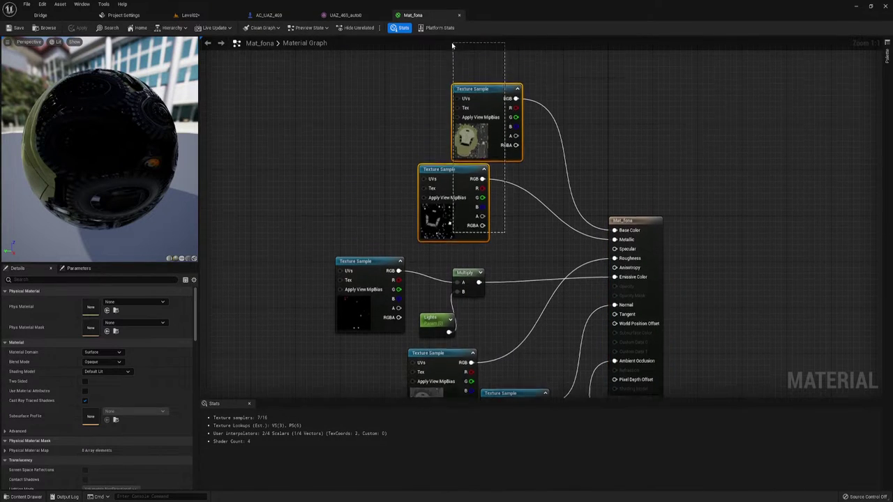
pyautogui.moveTo(367, 95); pyautogui.dragTo(516, 204)
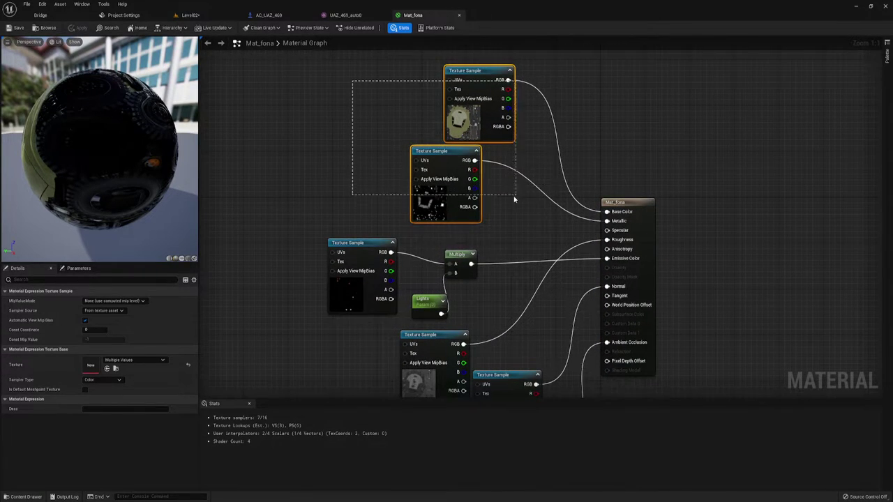
pyautogui.moveTo(529, 219)
pyautogui.mouseDown(button='right')
pyautogui.moveTo(497, 234)
pyautogui.moveTo(489, 135)
pyautogui.mouseUp(button='right')
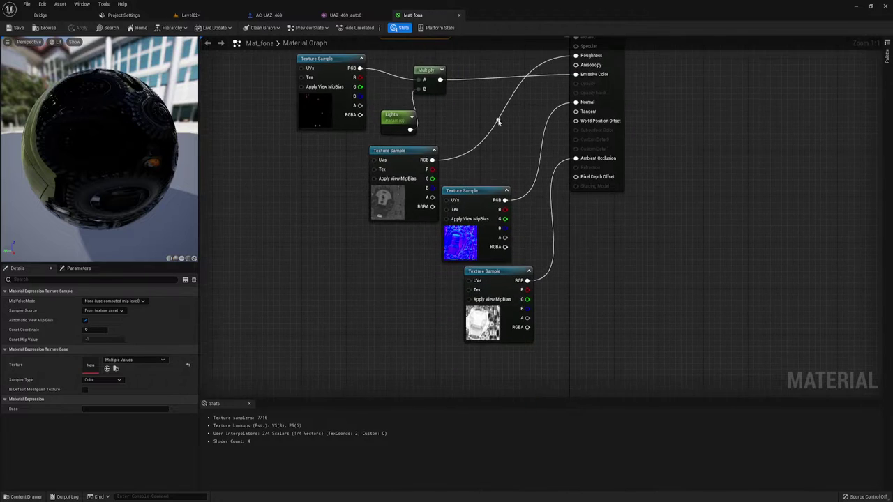
pyautogui.moveTo(334, 194); pyautogui.dragTo(527, 324)
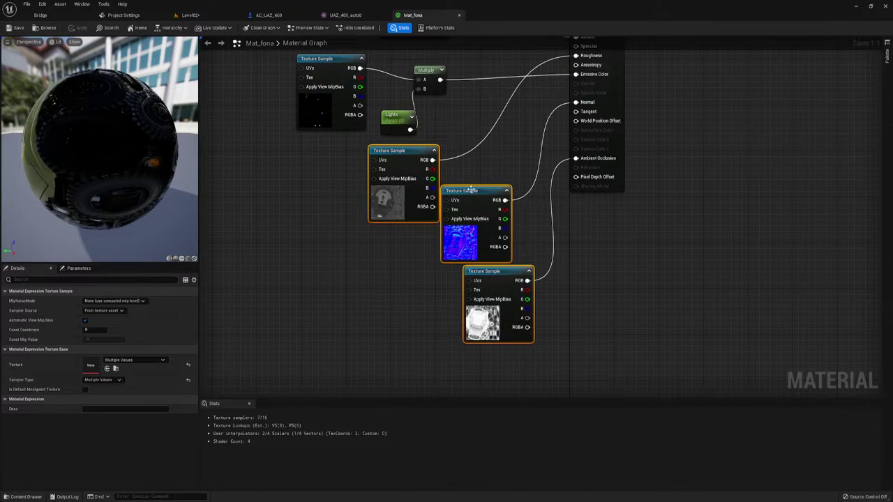
pyautogui.moveTo(416, 152); pyautogui.dragTo(467, 248, button='right')
pyautogui.moveTo(467, 247); pyautogui.dragTo(451, 286)
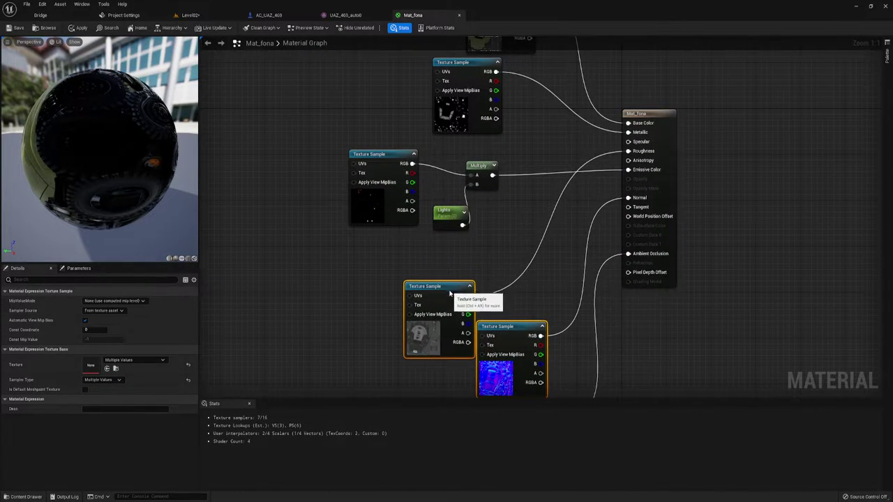
# Step: Move the two upper texture samples up-left, select the emissive sample, and return to Level02
pyautogui.moveTo(535, 122); pyautogui.dragTo(545, 205, button='right')
pyautogui.moveTo(545, 206); pyautogui.dragTo(474, 75)
pyautogui.moveTo(407, 234); pyautogui.dragTo(431, 206, button='right')
pyautogui.click(431, 206)
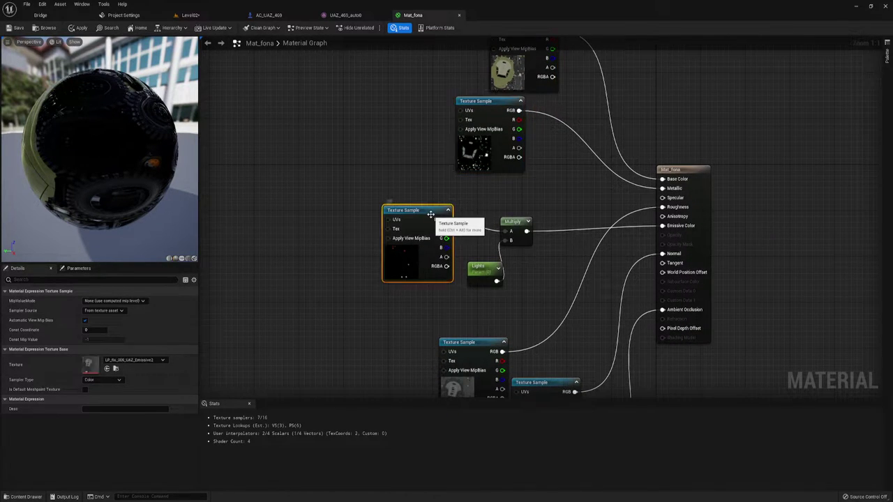
pyautogui.click(192, 14)
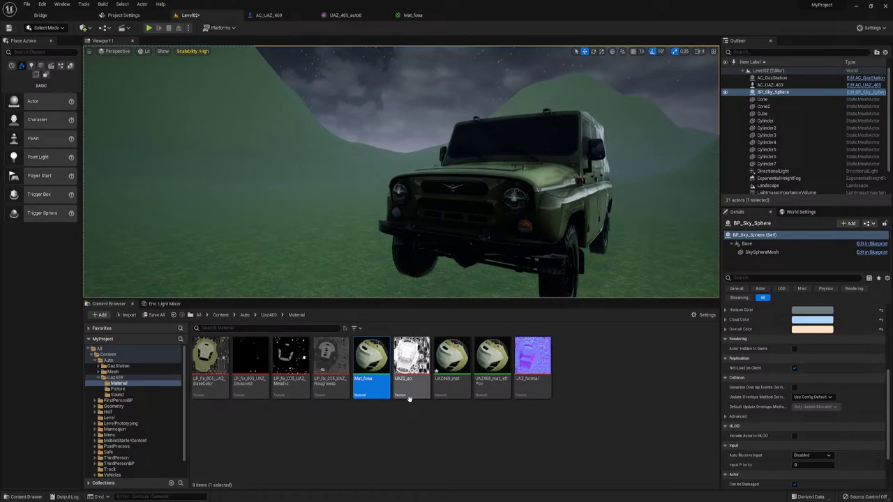
# Step: Inspect the LP_fix_005_UAZ_Emissive2 texture (4096x4096, DXT1), then close it back to Mat_fona
pyautogui.doubleClick(249, 357)
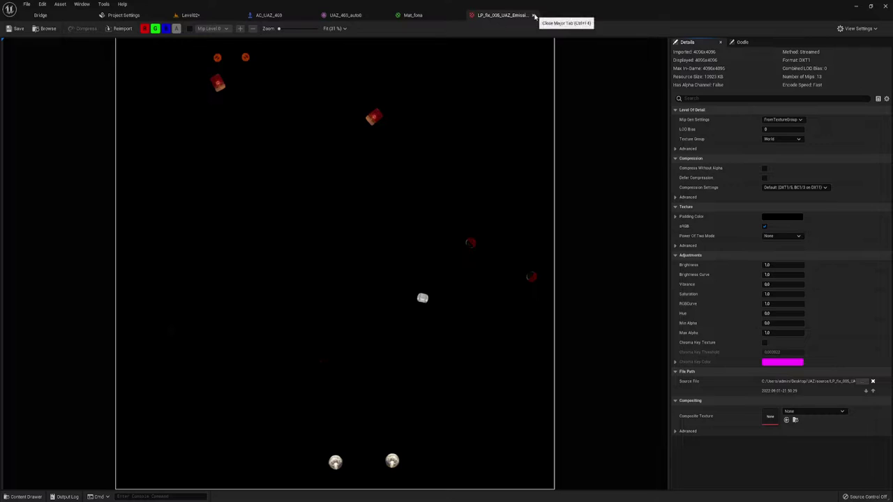
pyautogui.click(534, 15)
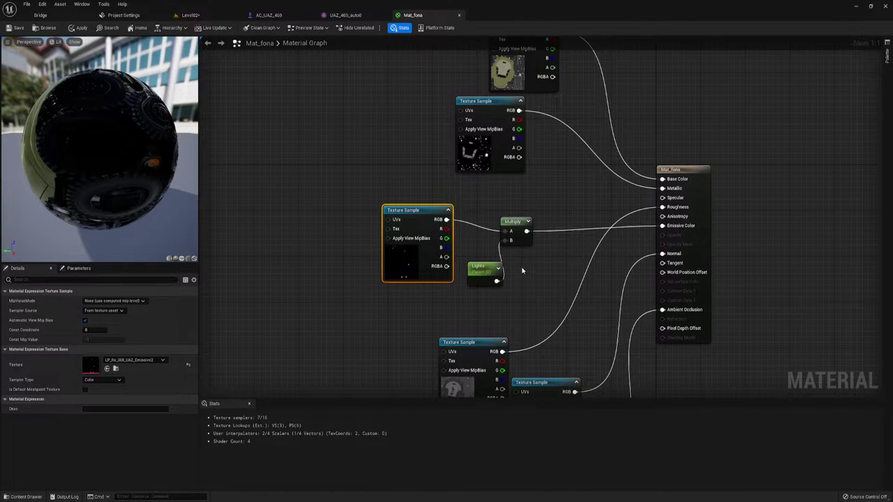
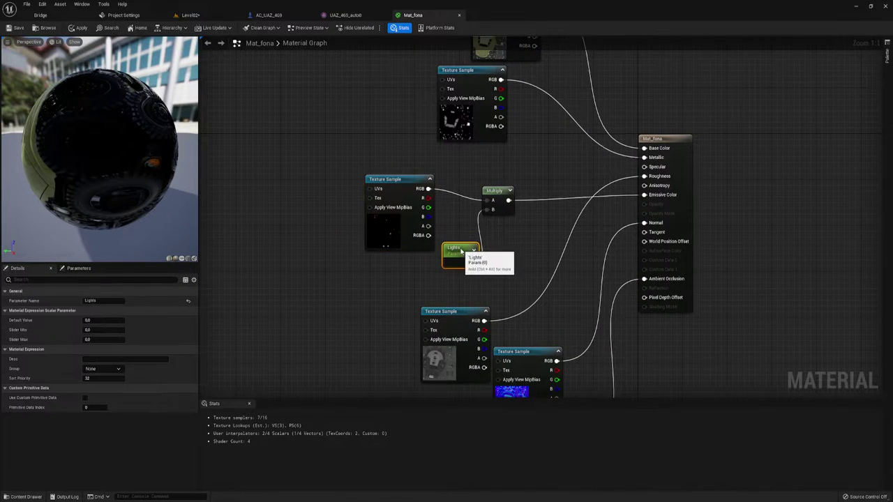
# Step: Move the Lights parameter and Multiply nodes closer to the Texture Sample node
pyautogui.moveTo(460, 250); pyautogui.dragTo(461, 238)
pyautogui.moveTo(348, 151); pyautogui.dragTo(441, 263)
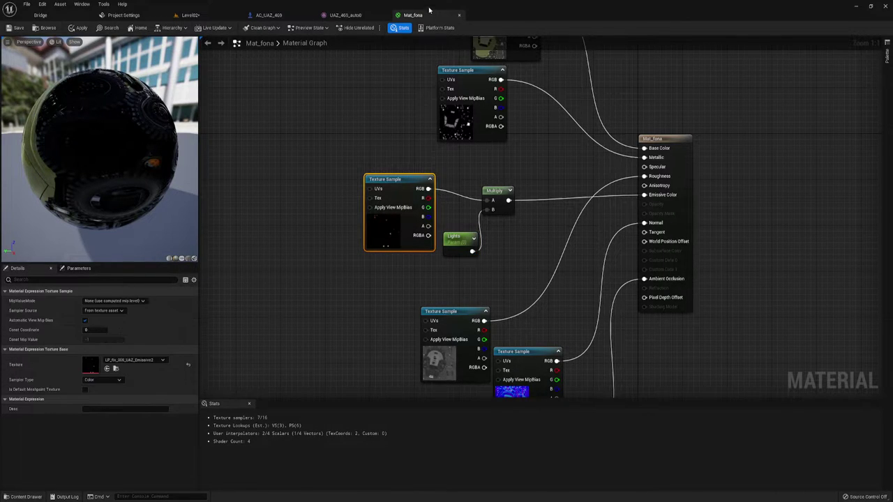
pyautogui.moveTo(525, 191); pyautogui.dragTo(490, 181, button='right')
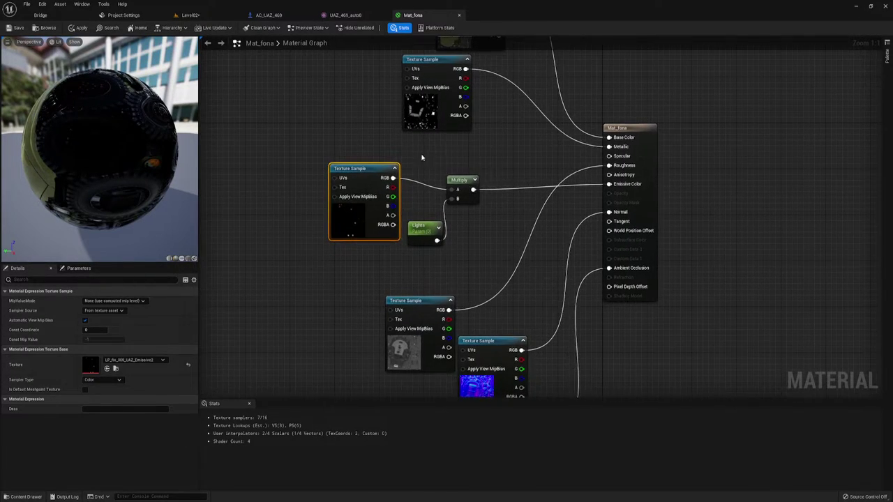
pyautogui.moveTo(401, 159); pyautogui.dragTo(507, 248)
pyautogui.moveTo(472, 189); pyautogui.dragTo(495, 189)
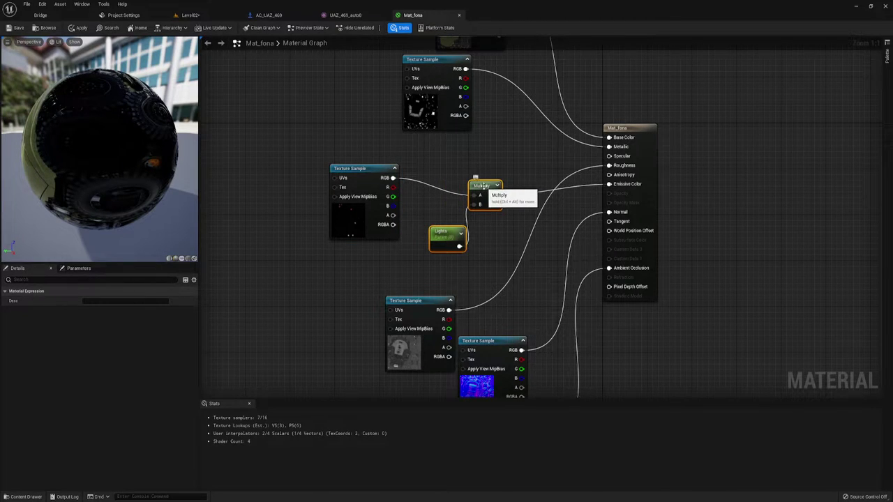
# Step: Settle Lights beside the Multiply node and place a Constant node below it
pyautogui.moveTo(303, 154); pyautogui.dragTo(409, 255)
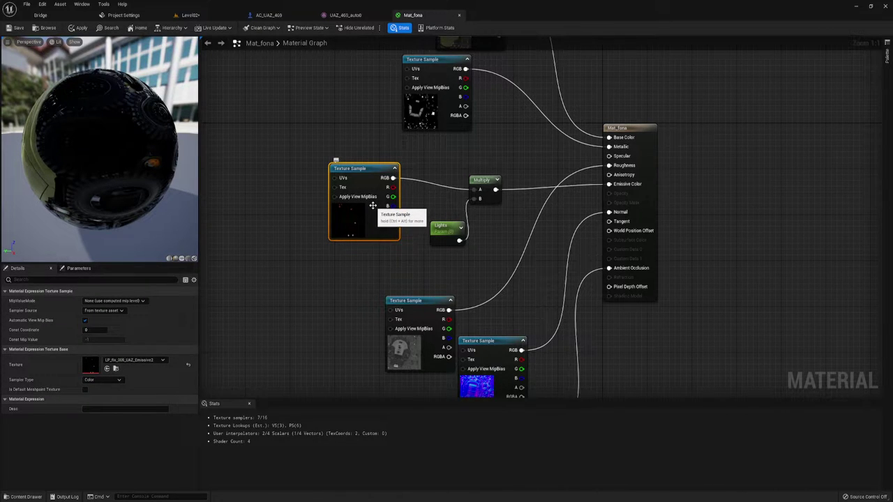
pyautogui.click(432, 156)
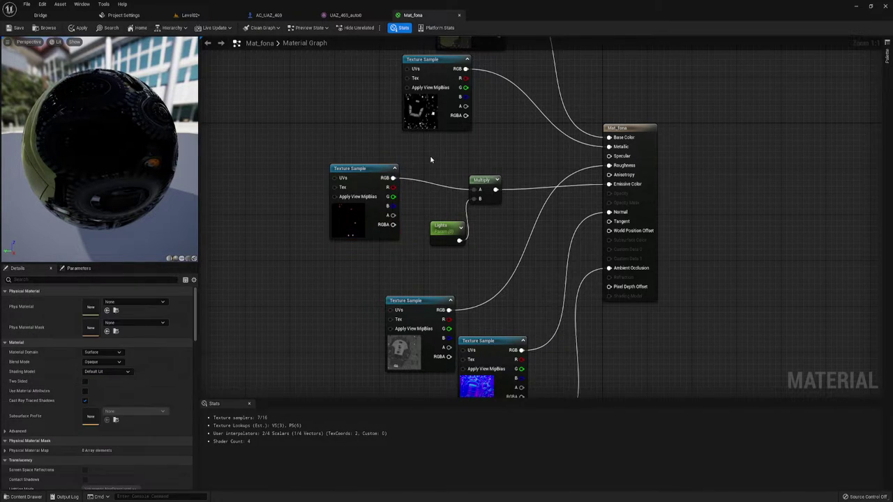
pyautogui.moveTo(307, 151); pyautogui.dragTo(409, 261)
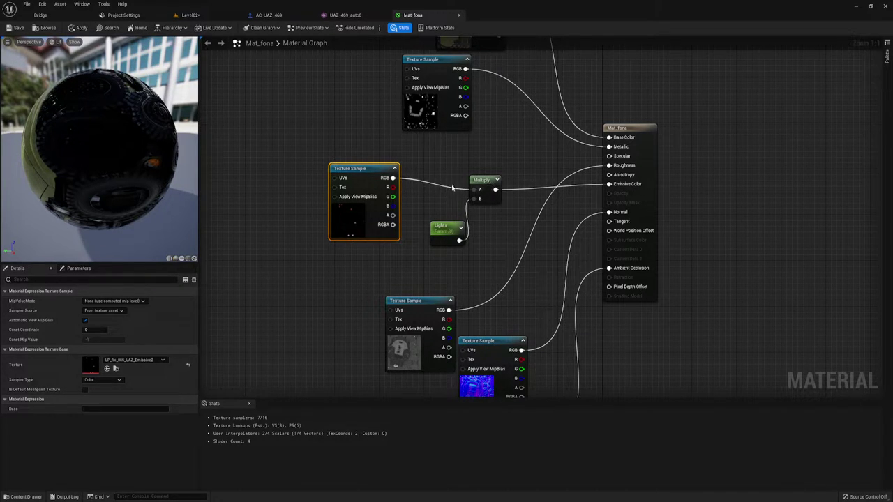
pyautogui.moveTo(433, 156); pyautogui.dragTo(501, 260)
pyautogui.click(501, 260)
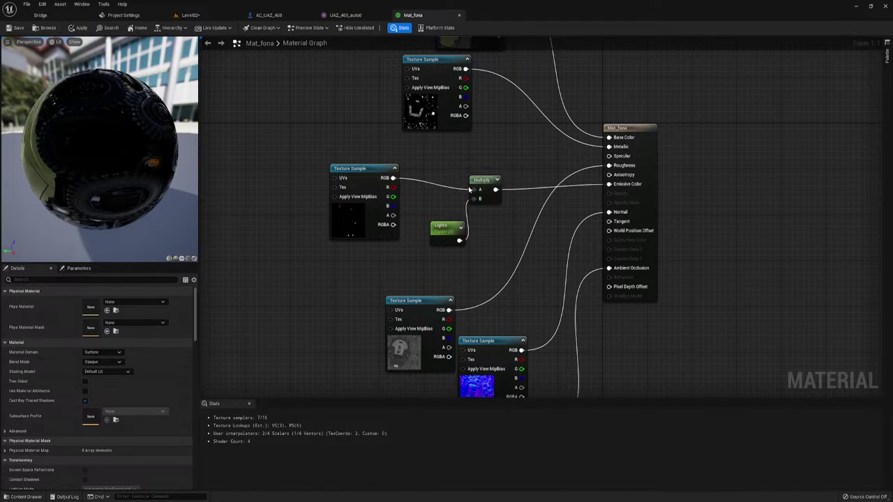
pyautogui.moveTo(442, 230); pyautogui.dragTo(431, 224)
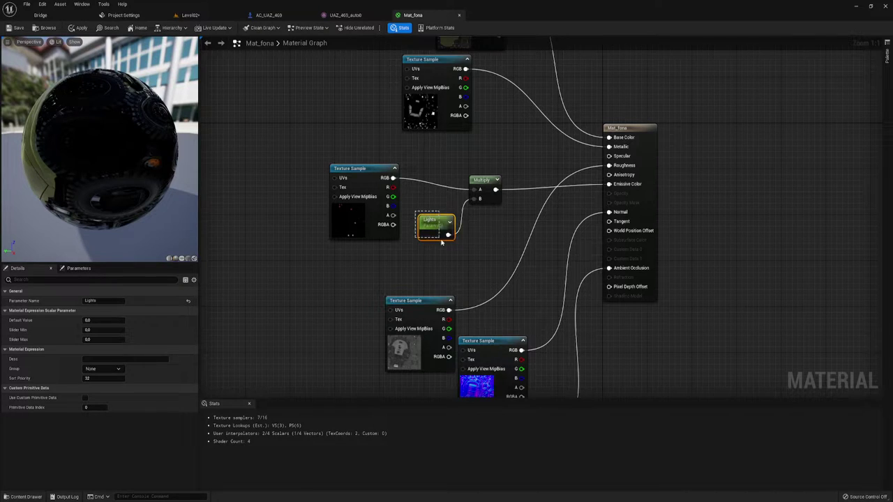
pyautogui.click(447, 251)
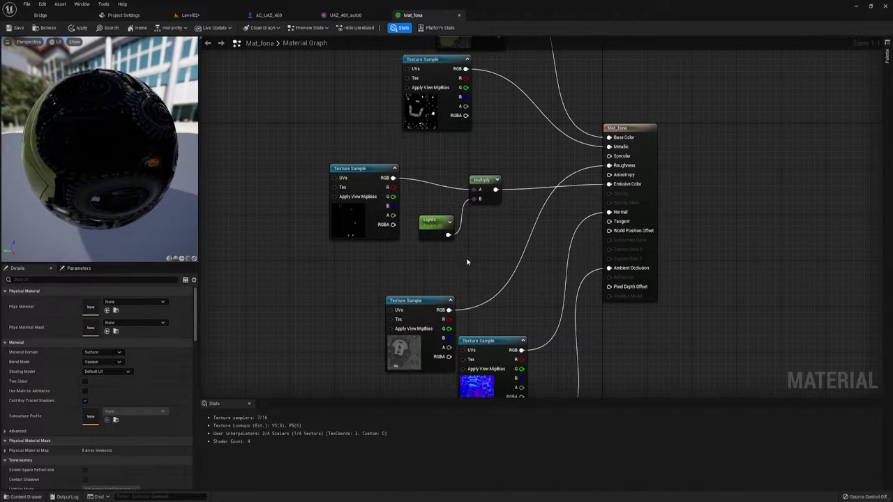
pyautogui.click(420, 245)
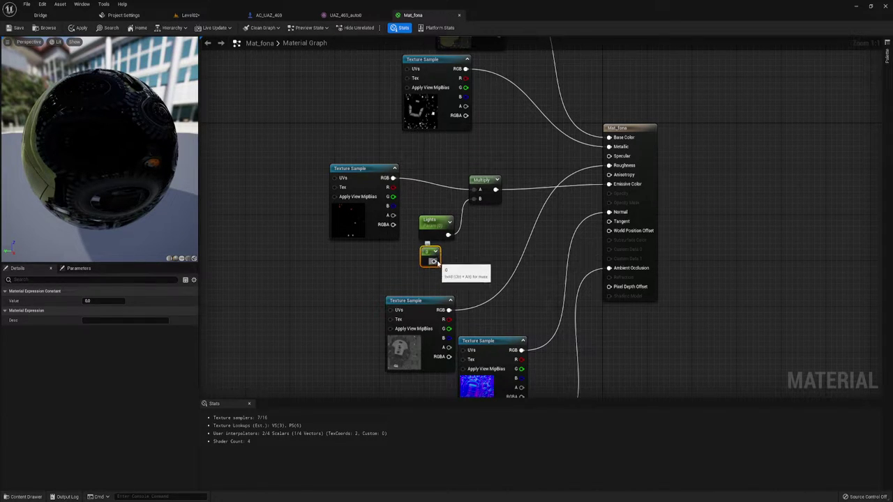
# Step: Convert the Constant node into a scalar parameter, then delete it
pyautogui.moveTo(432, 261)
pyautogui.mouseDown()
pyautogui.moveTo(471, 216)
pyautogui.moveTo(478, 242)
pyautogui.mouseUp()
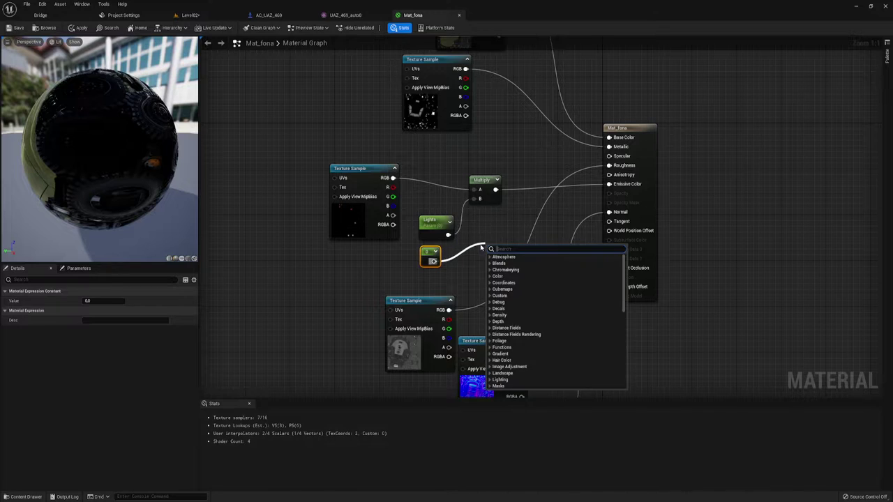
pyautogui.rightClick(429, 253)
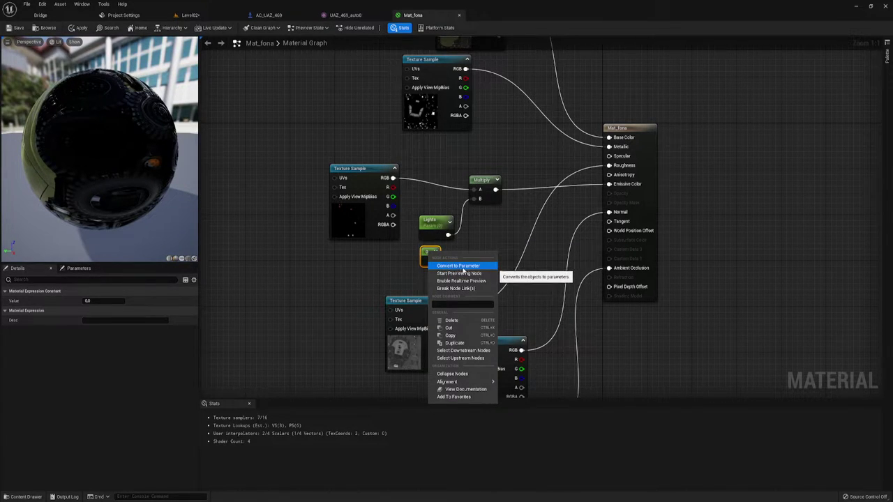
pyautogui.click(462, 269)
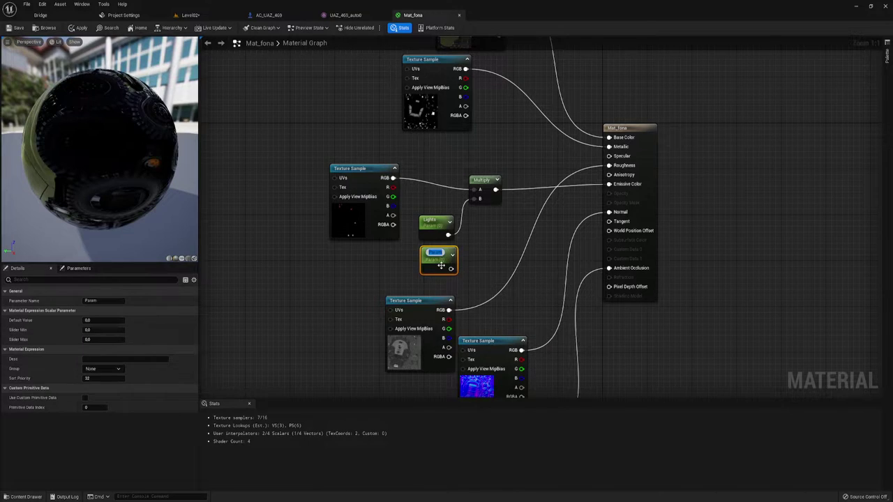
pyautogui.click(483, 248)
pyautogui.click(441, 254)
pyautogui.press('Delete')
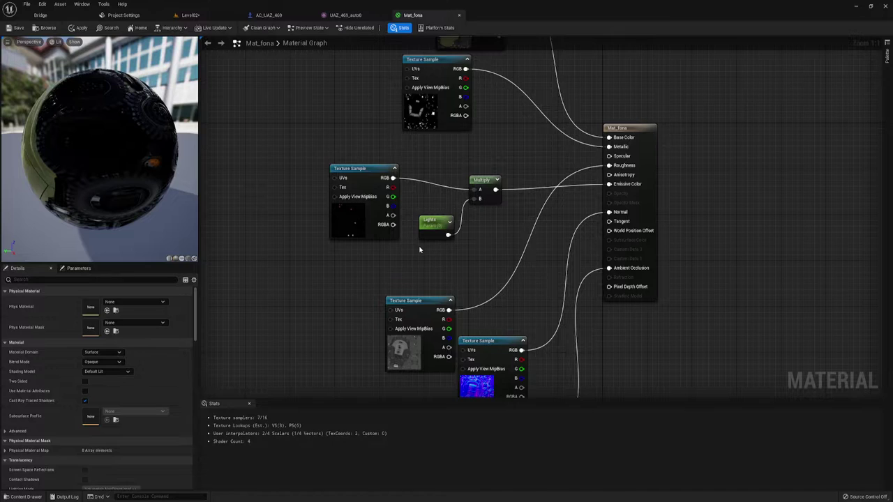
# Step: Remove another stray parameter below Lights and switch to AC_UAZ_469's Event Graph
pyautogui.click(420, 249)
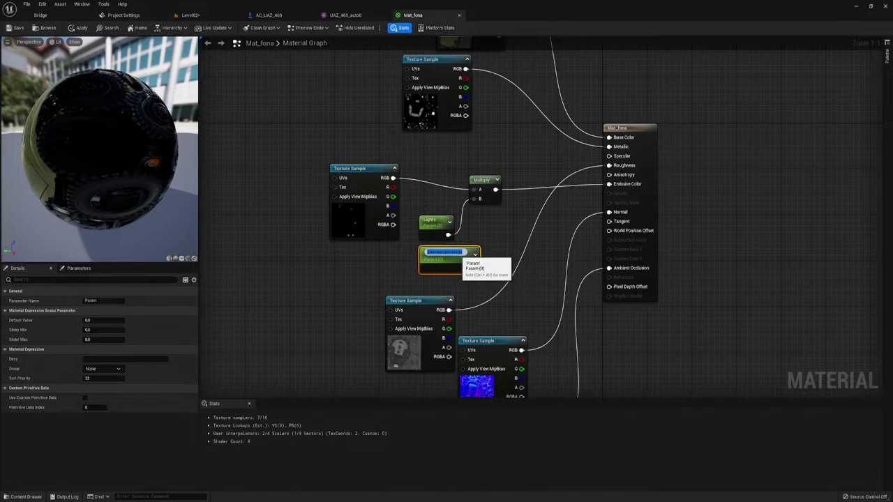
pyautogui.click(460, 265)
pyautogui.press('Delete')
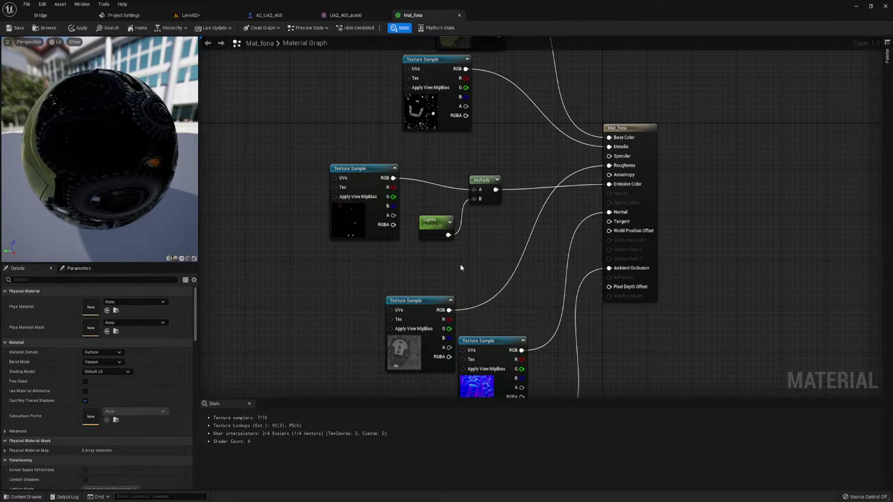
pyautogui.moveTo(77, 105); pyautogui.dragTo(50, 90)
pyautogui.moveTo(429, 254); pyautogui.dragTo(488, 166)
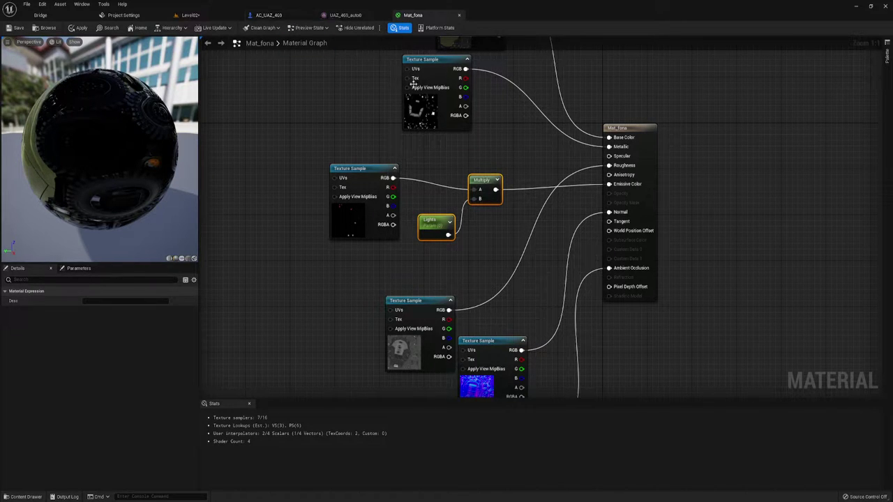
pyautogui.click(276, 15)
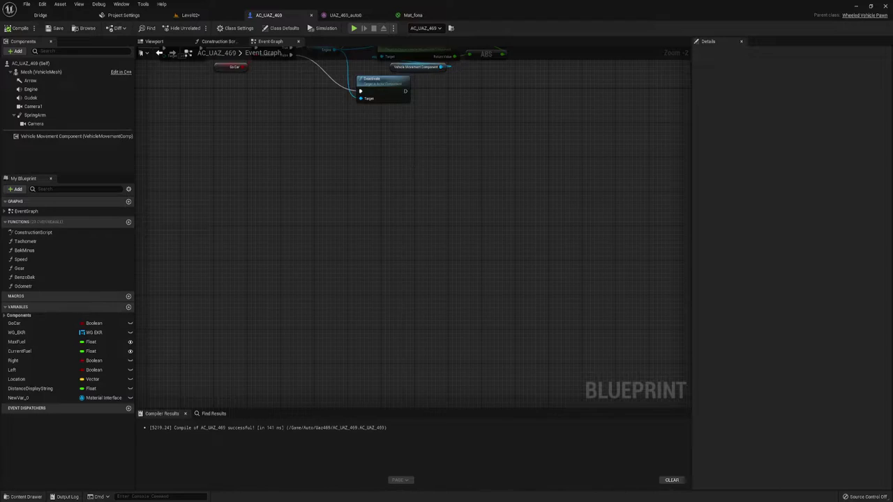
# Step: Search the Event Graph's All Actions list for 'B key'
pyautogui.scroll(-2, 512, 281)
pyautogui.scroll(-2, 447, 237)
pyautogui.scroll(-1, 381, 200)
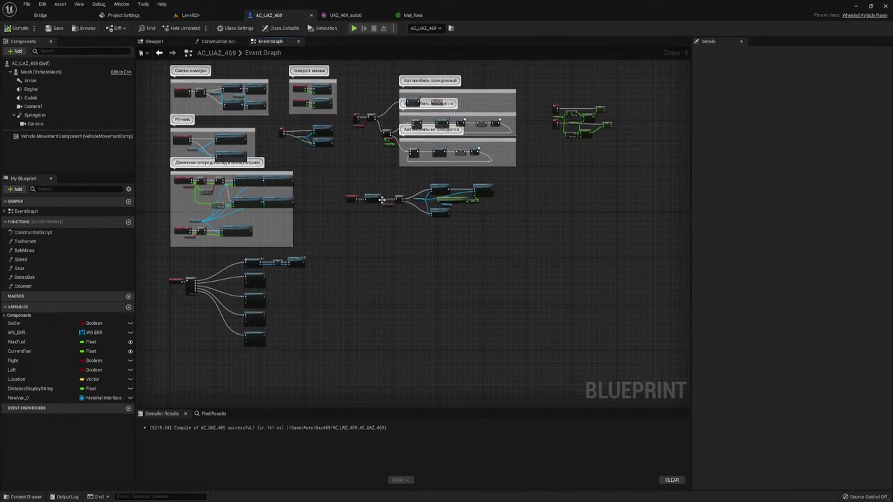
pyautogui.scroll(6, 433, 226)
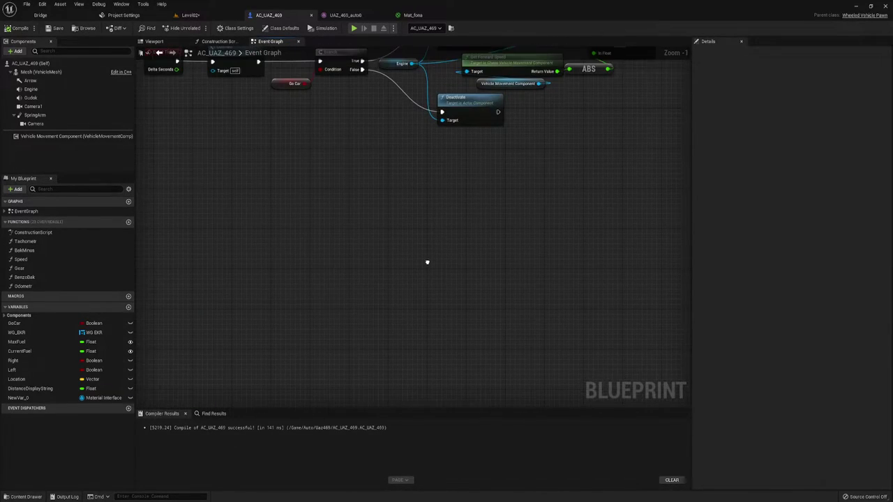
pyautogui.moveTo(425, 165); pyautogui.dragTo(418, 175, button='right')
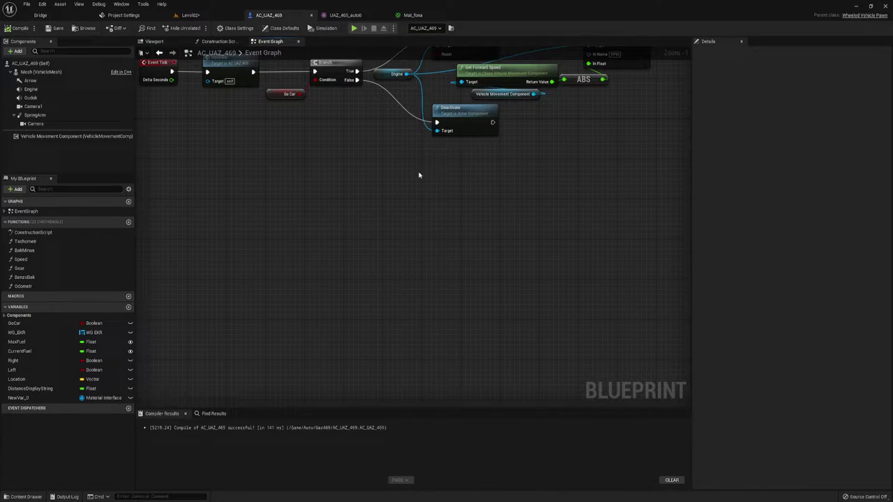
pyautogui.rightClick(365, 247)
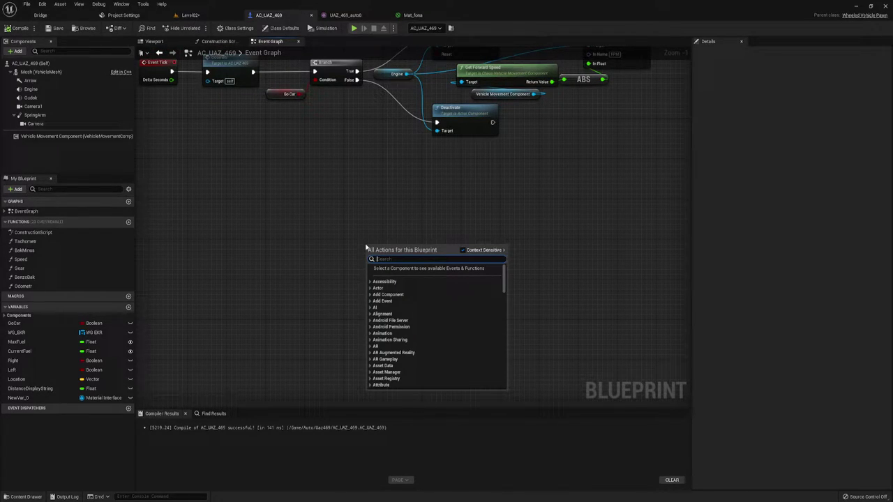
pyautogui.write('и')
pyautogui.press('BackSpace')
pyautogui.write('B')
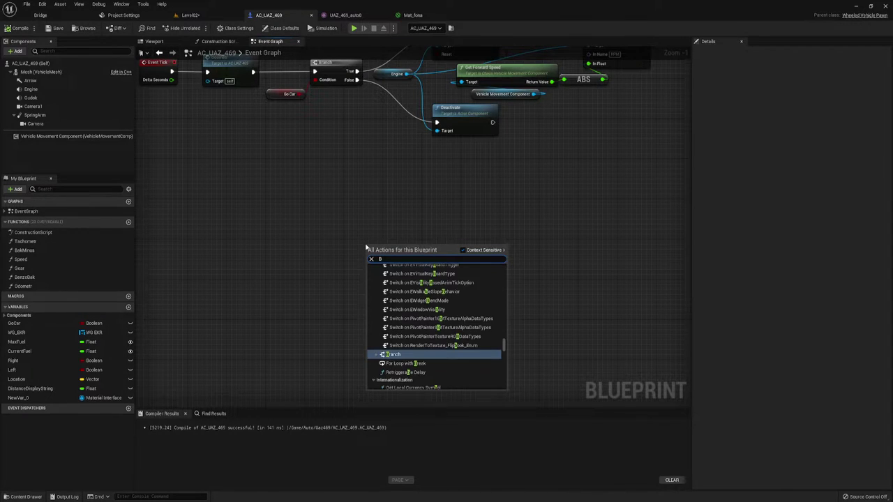
pyautogui.write(' key')
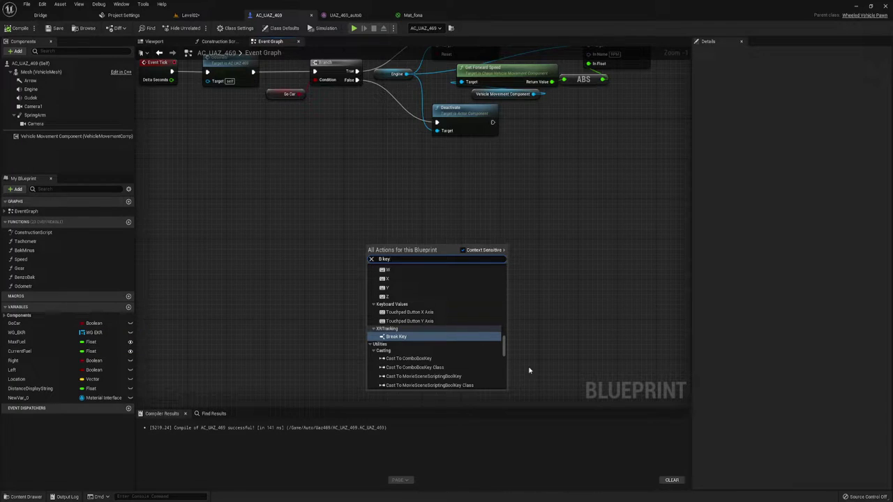
# Step: Add the B keyboard input event node from the search results
pyautogui.moveTo(504, 352); pyautogui.dragTo(505, 271)
pyautogui.scroll(-1, 393, 339)
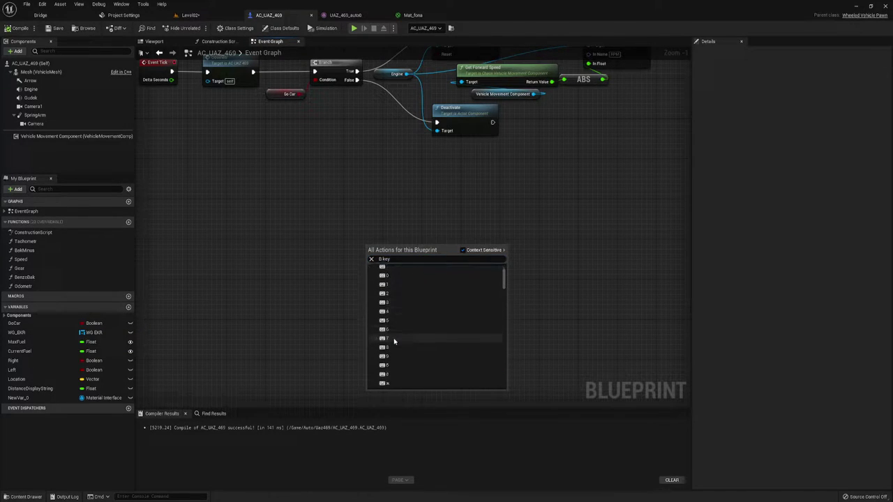
pyautogui.scroll(-2, 396, 311)
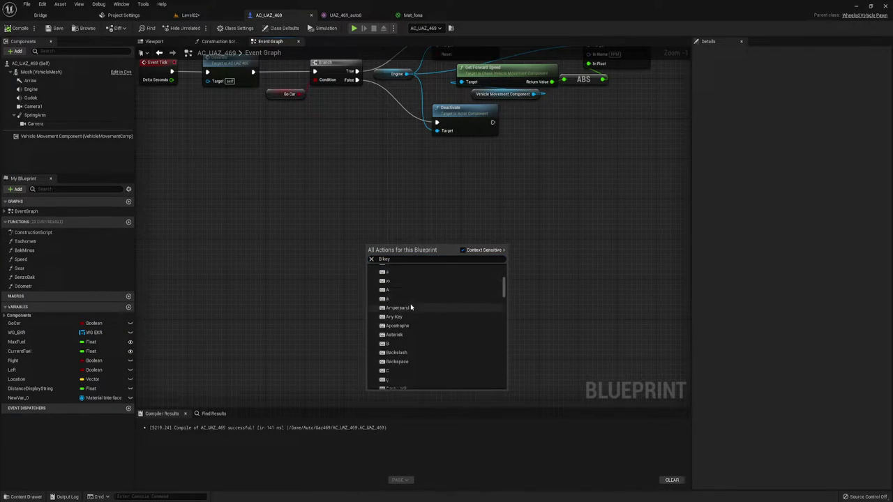
pyautogui.click(388, 344)
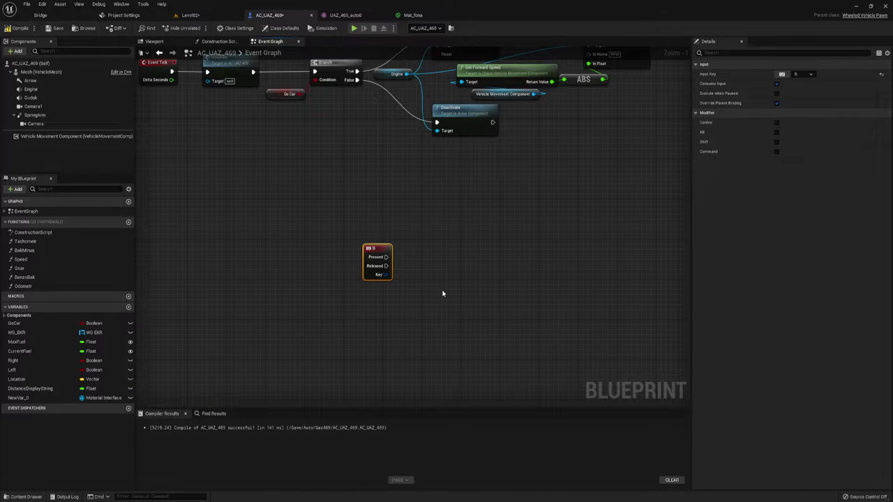
# Step: Add a Flip Flop node wired from the B key's Pressed output
pyautogui.moveTo(442, 294); pyautogui.dragTo(400, 259, button='right')
pyautogui.moveTo(325, 203)
pyautogui.mouseDown()
pyautogui.moveTo(275, 250)
pyautogui.moveTo(336, 256)
pyautogui.mouseUp()
pyautogui.write('fli')
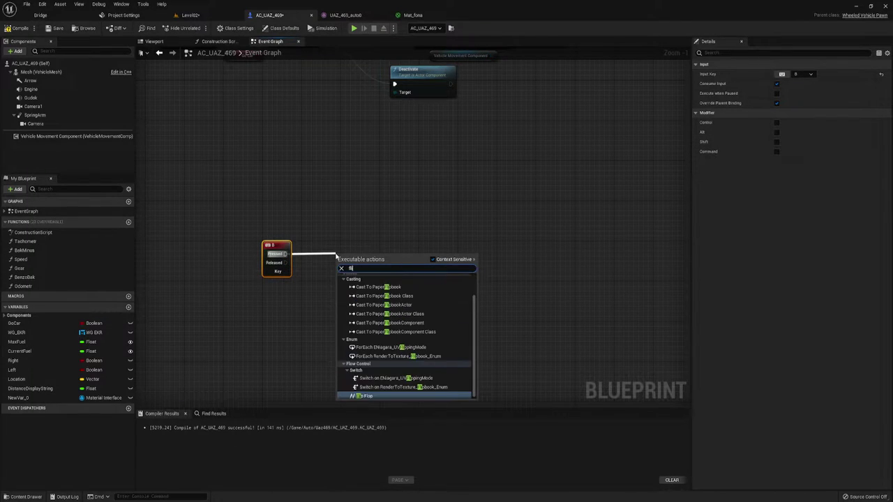
pyautogui.click(374, 396)
pyautogui.moveTo(352, 253)
pyautogui.mouseDown()
pyautogui.moveTo(338, 244)
pyautogui.moveTo(411, 232)
pyautogui.mouseUp()
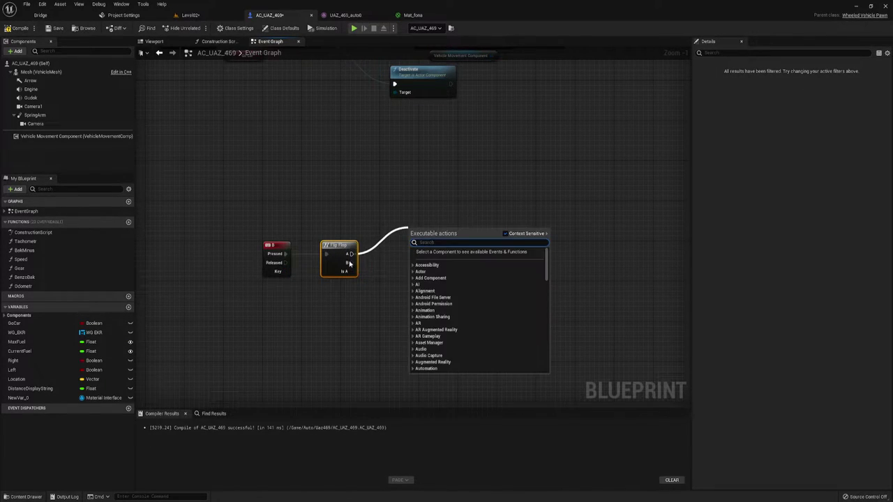
# Step: Drop a Mesh component reference into the graph, then select Lights in Mat_fona
pyautogui.moveTo(351, 262); pyautogui.dragTo(390, 294)
pyautogui.press('Escape')
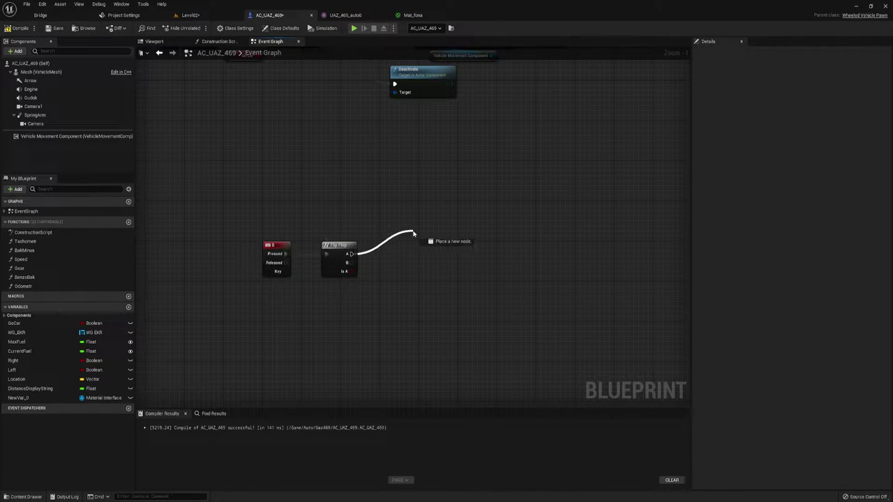
pyautogui.moveTo(351, 254); pyautogui.dragTo(413, 233)
pyautogui.press('Escape')
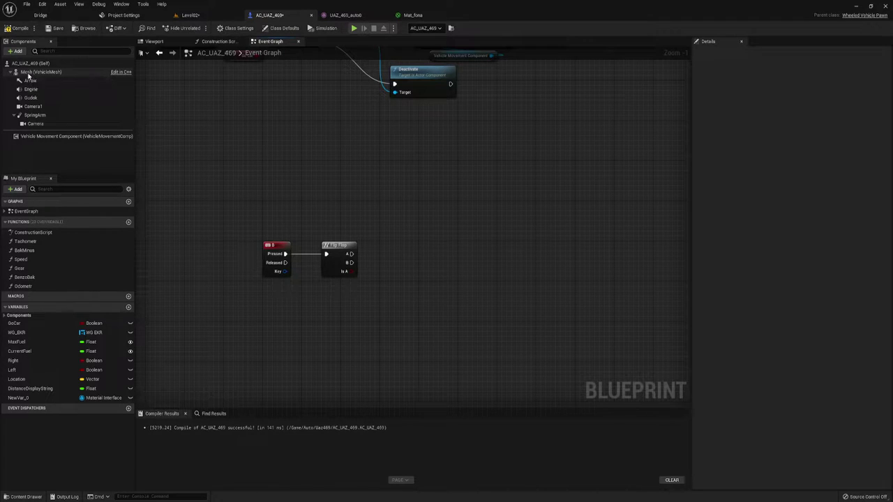
pyautogui.moveTo(30, 72); pyautogui.dragTo(366, 258)
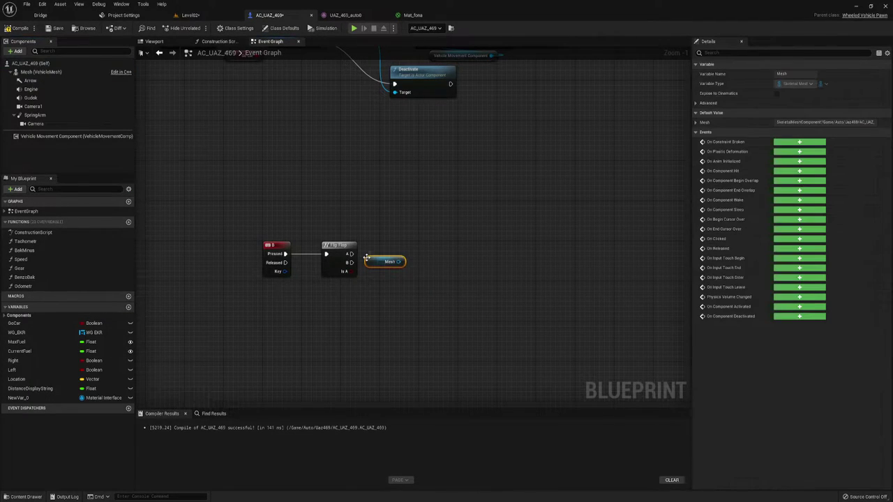
pyautogui.click(427, 13)
pyautogui.moveTo(408, 260); pyautogui.dragTo(450, 201)
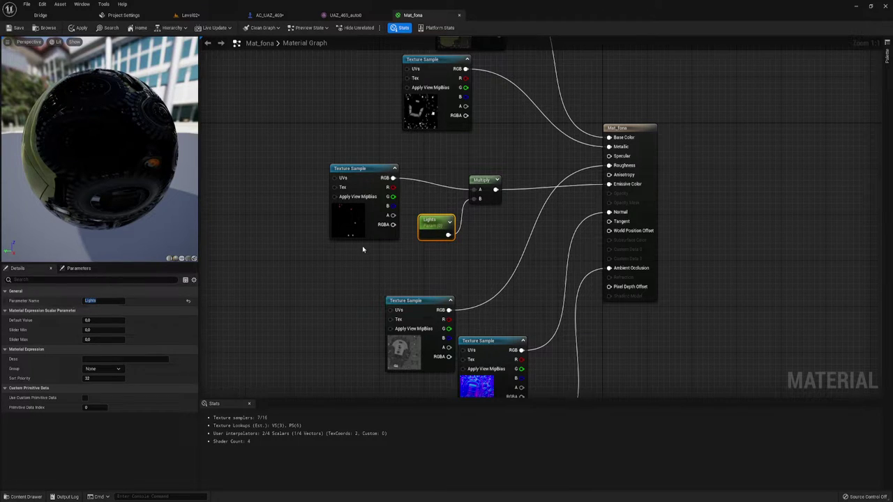
# Step: Copy the 'Lights' parameter name and nudge the middle Texture Sample node lower
pyautogui.rightClick(93, 301)
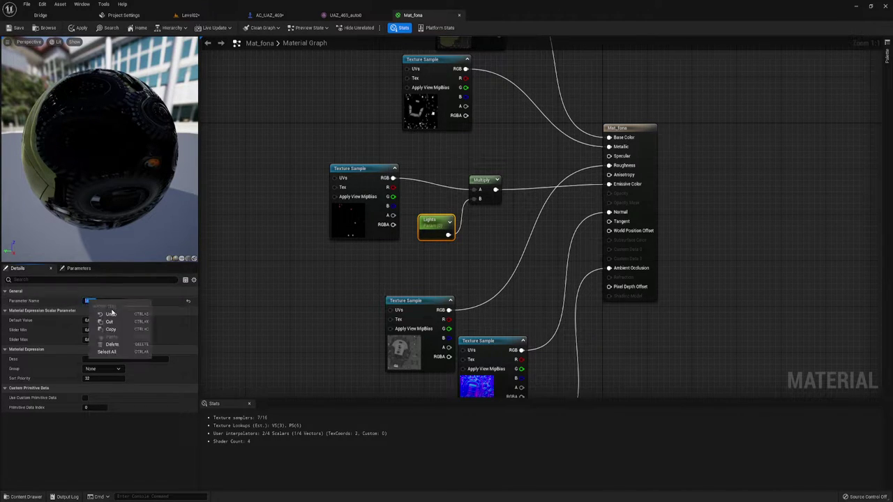
pyautogui.click(110, 329)
pyautogui.click(482, 235)
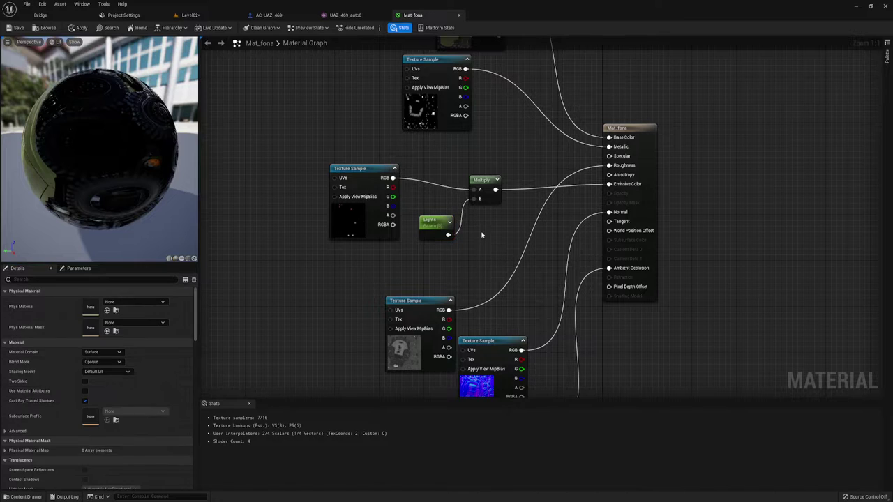
pyautogui.moveTo(395, 198); pyautogui.dragTo(463, 249)
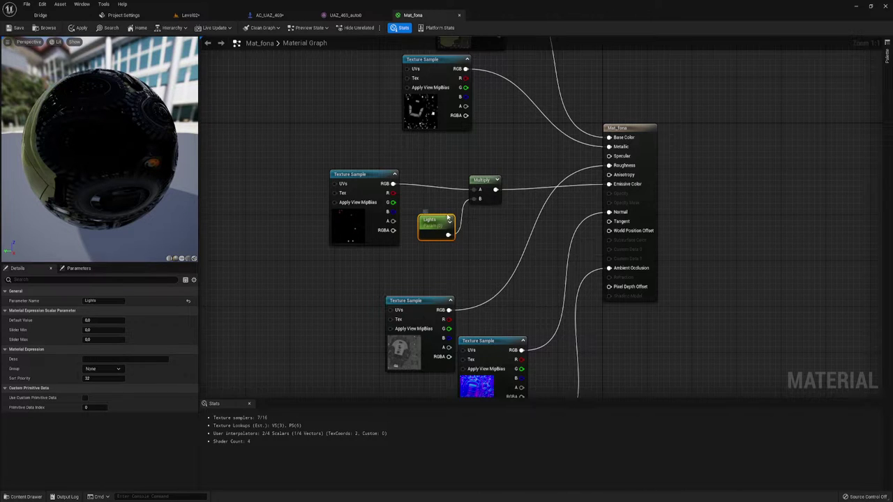
# Step: Add a Set Scalar Parameter Value on Materials node from the Mesh pin, for Lights
pyautogui.click(274, 14)
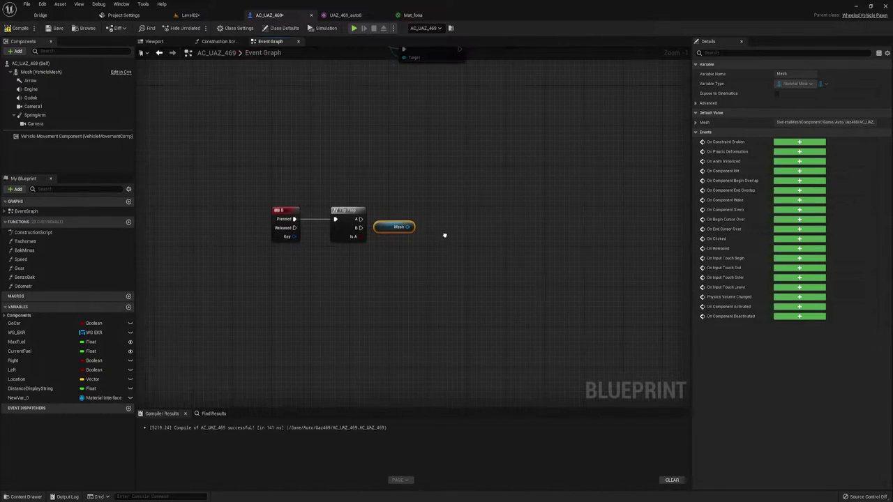
pyautogui.moveTo(409, 227); pyautogui.dragTo(424, 218)
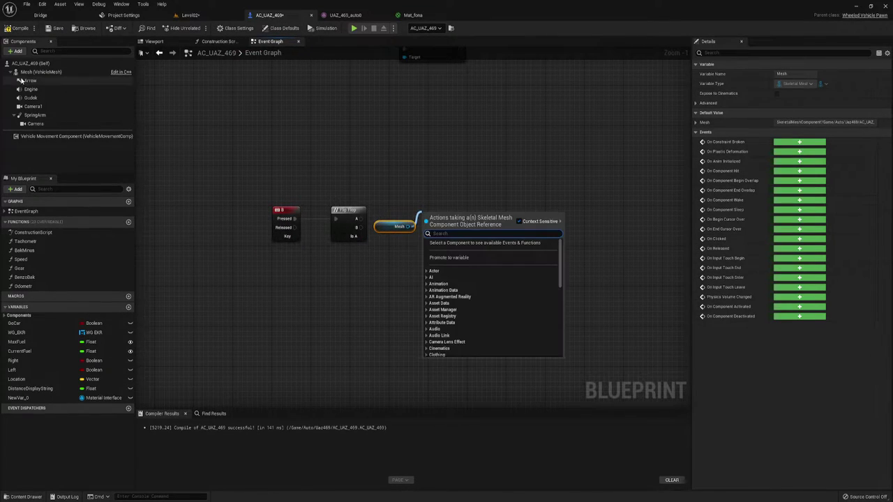
pyautogui.click(162, 69)
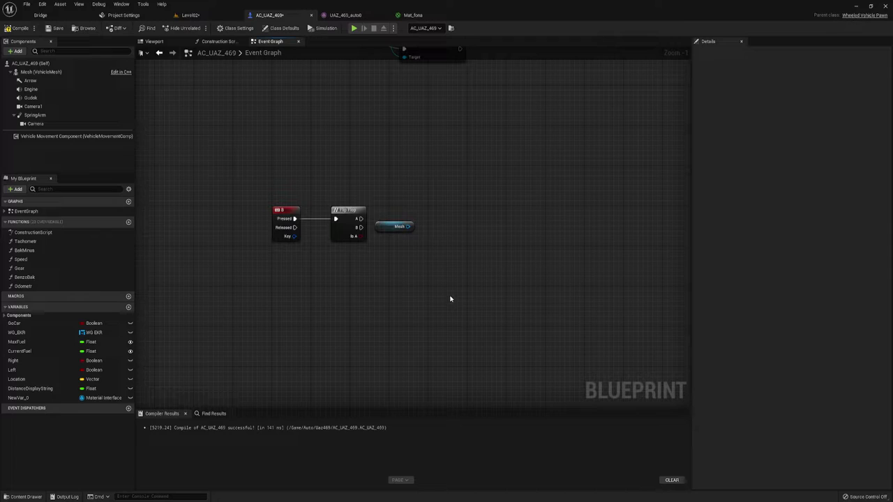
pyautogui.moveTo(407, 227); pyautogui.dragTo(420, 192)
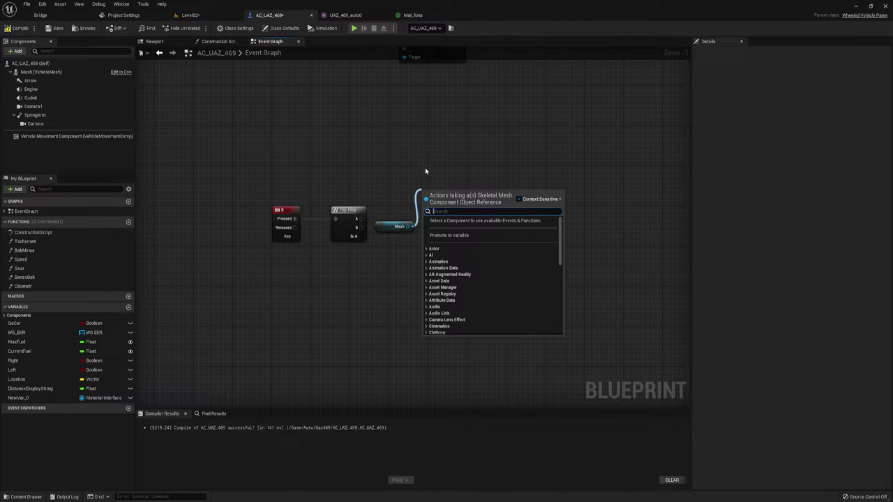
pyautogui.write('set')
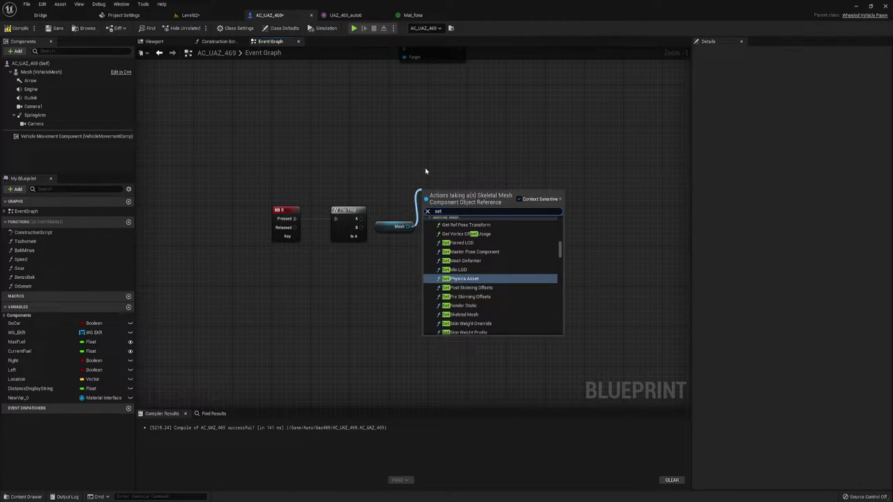
pyautogui.write(' sca')
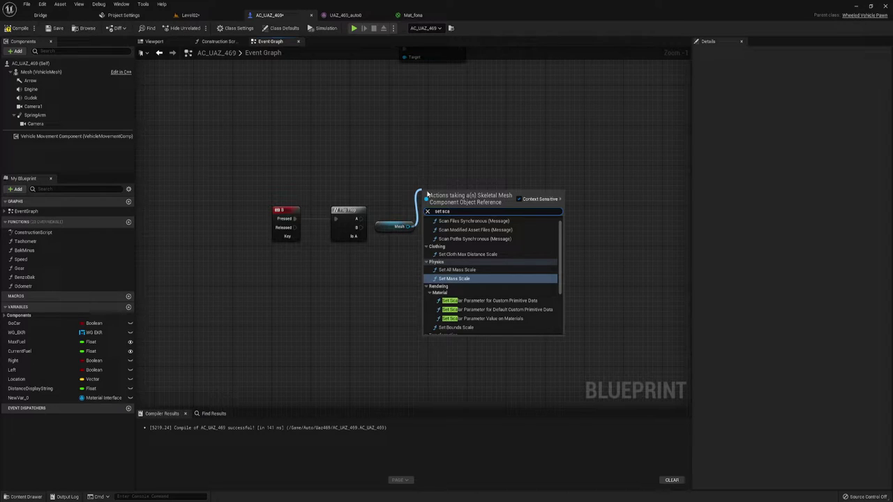
pyautogui.click(504, 319)
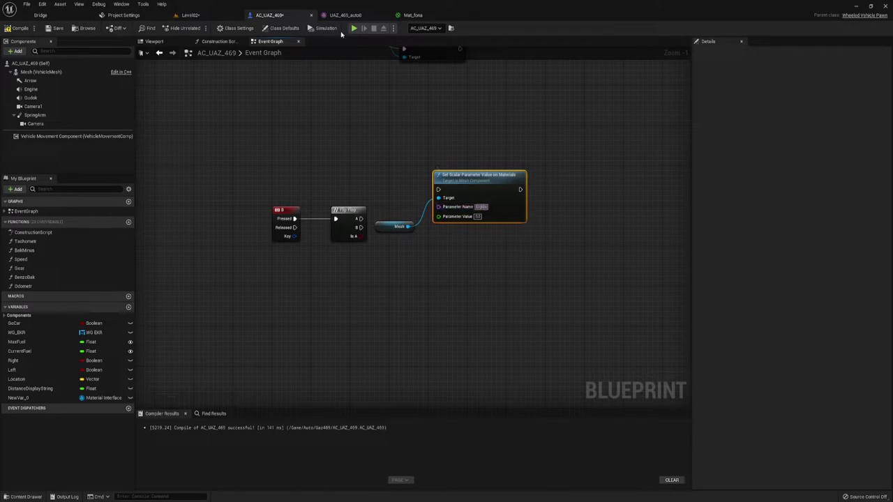
pyautogui.click(413, 14)
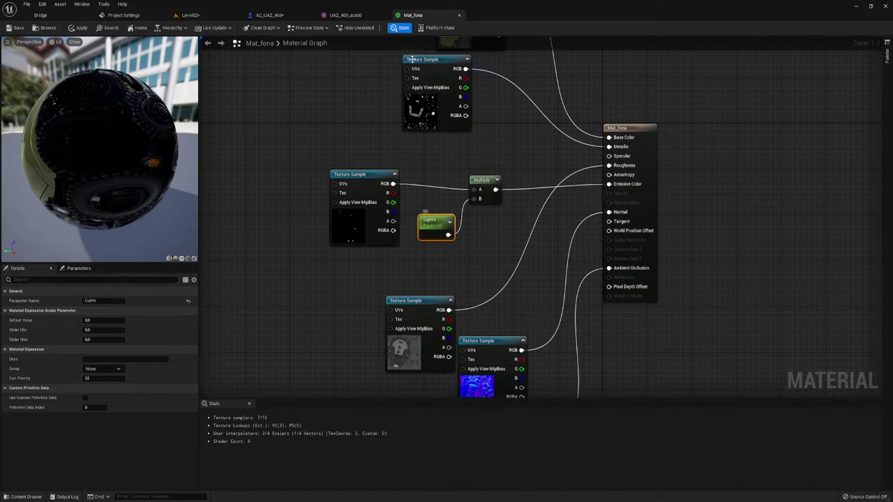
# Step: Wire Flip Flop A into the Set Scalar Parameter node and duplicate that node
pyautogui.click(269, 14)
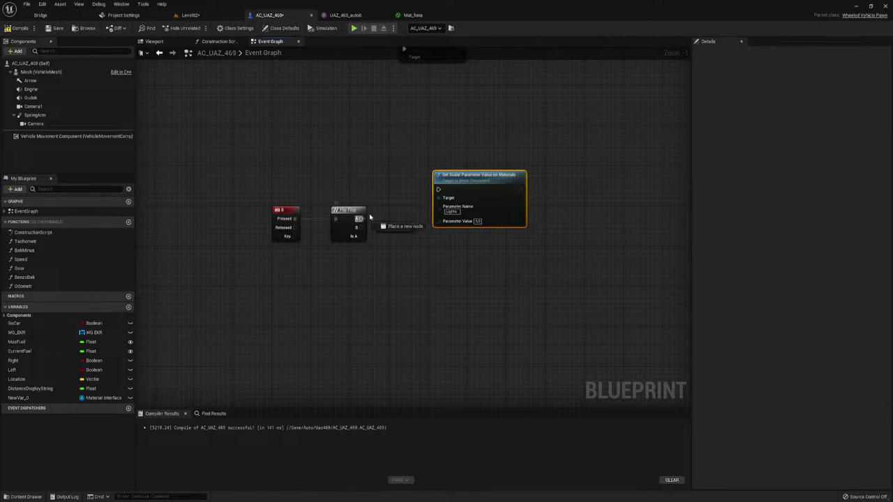
pyautogui.moveTo(359, 220); pyautogui.dragTo(438, 189)
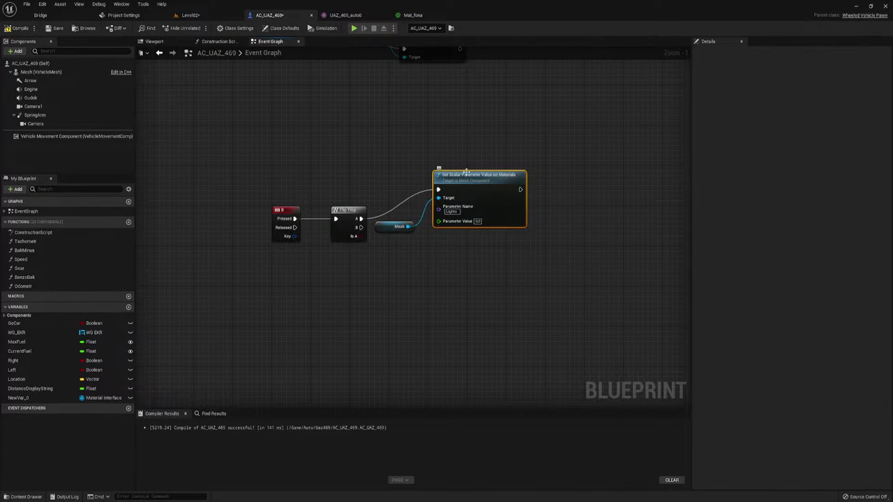
pyautogui.hotkey('ctrl', 'c')
pyautogui.hotkey('ctrl', 'v')
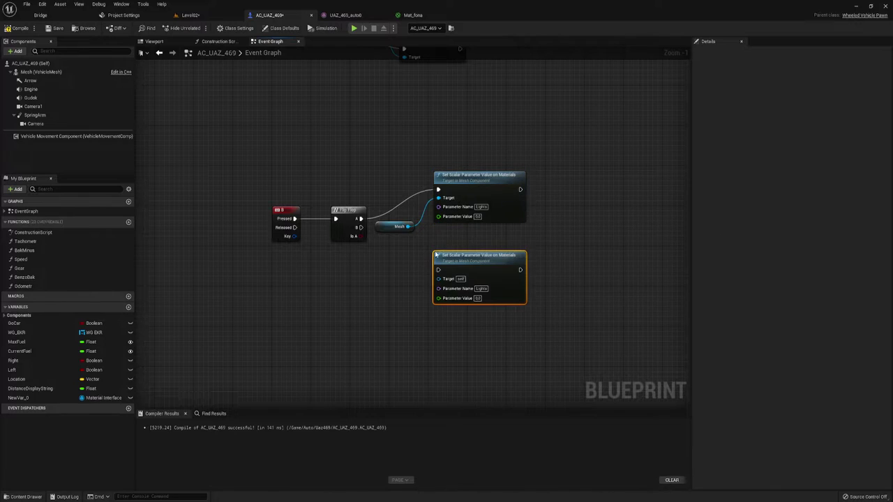
# Step: Connect Flip Flop B and Mesh to the copy; set the upper Parameter Value to 1
pyautogui.moveTo(439, 270); pyautogui.dragTo(360, 228)
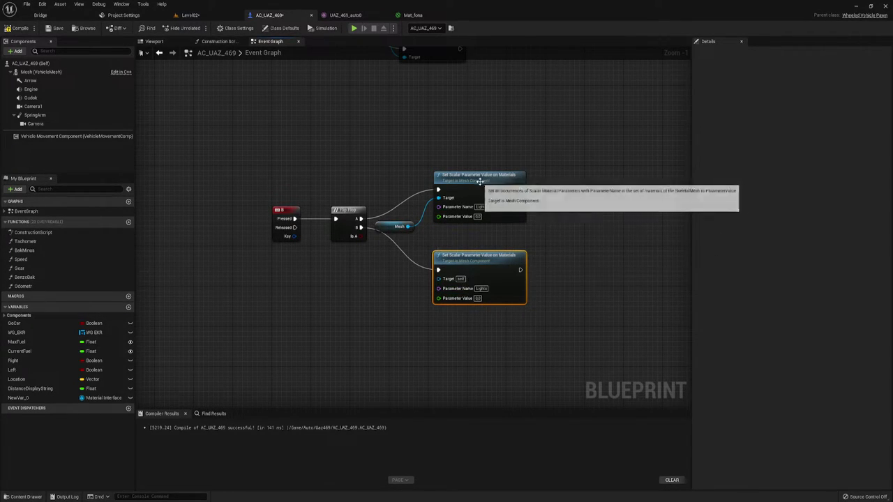
pyautogui.moveTo(409, 227); pyautogui.dragTo(438, 278)
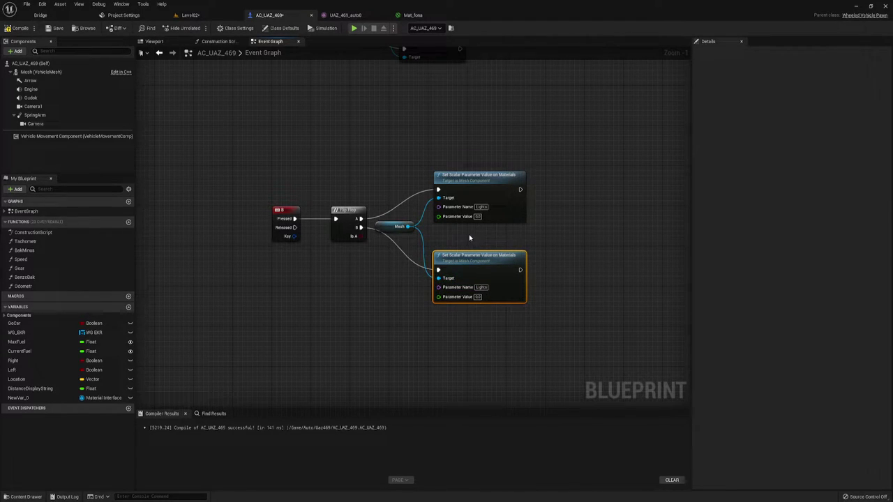
pyautogui.moveTo(433, 254); pyautogui.dragTo(433, 250)
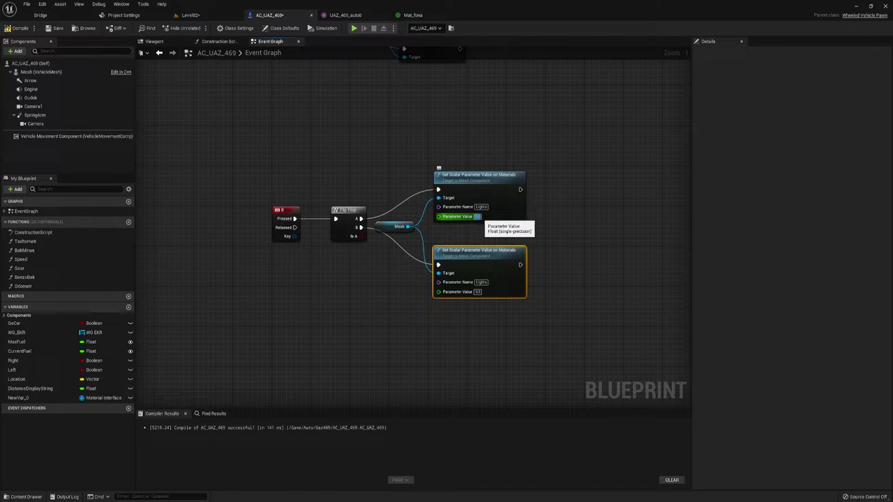
pyautogui.click(479, 217)
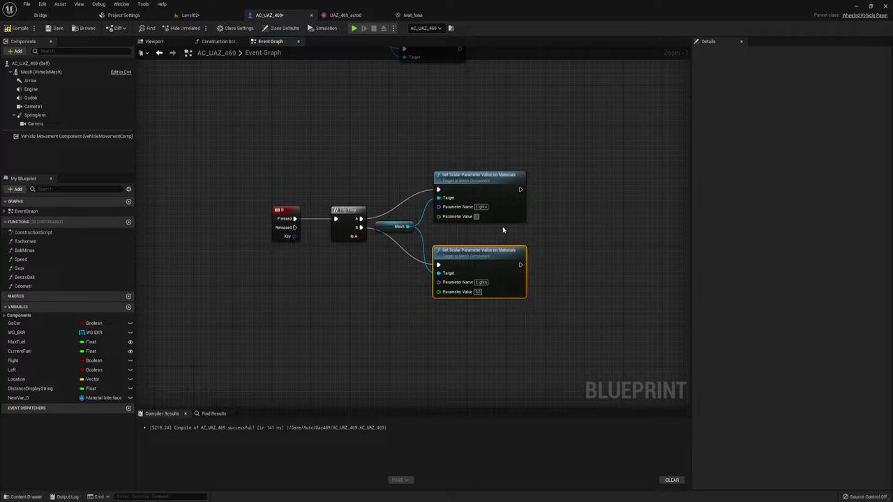
pyautogui.click(503, 229)
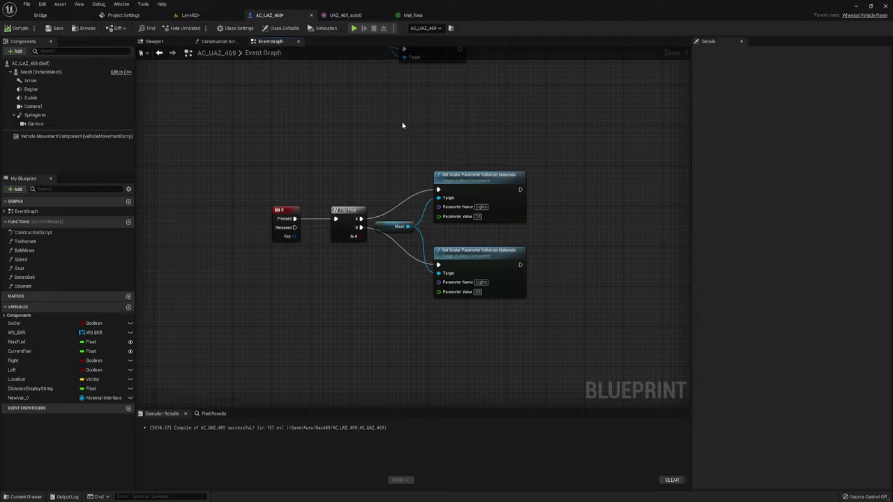
# Step: Play Level02 and toggle the UAZ headlights on and off with the L key
pyautogui.moveTo(307, 127); pyautogui.dragTo(539, 326)
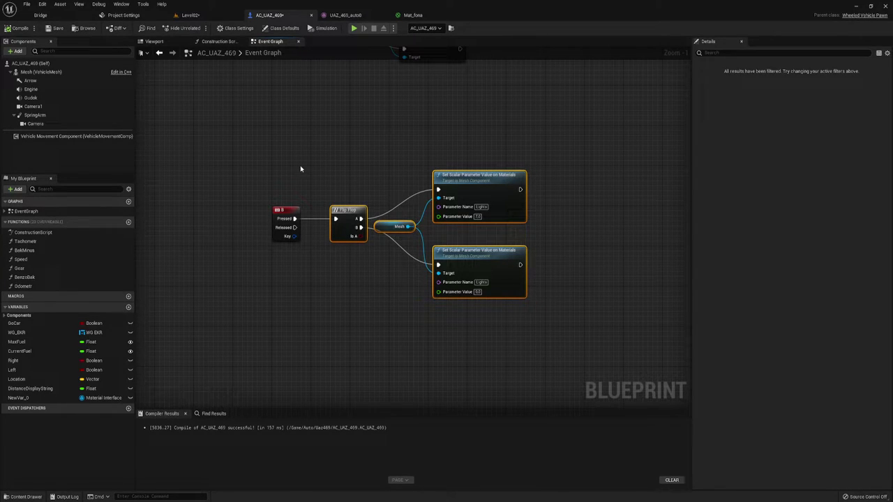
pyautogui.click(209, 15)
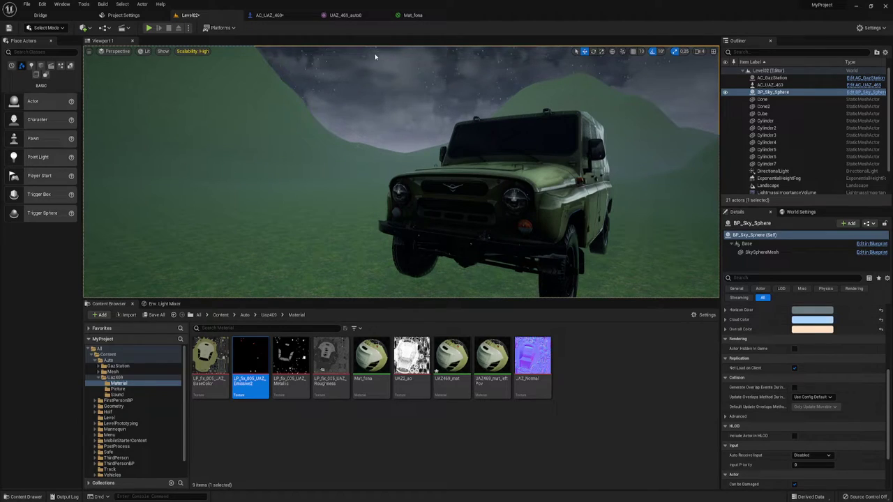
pyautogui.click(149, 28)
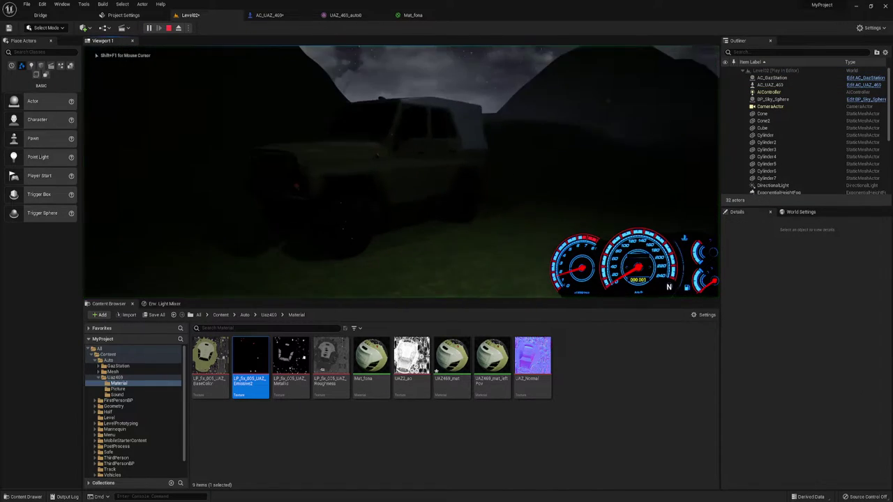
pyautogui.press('l')
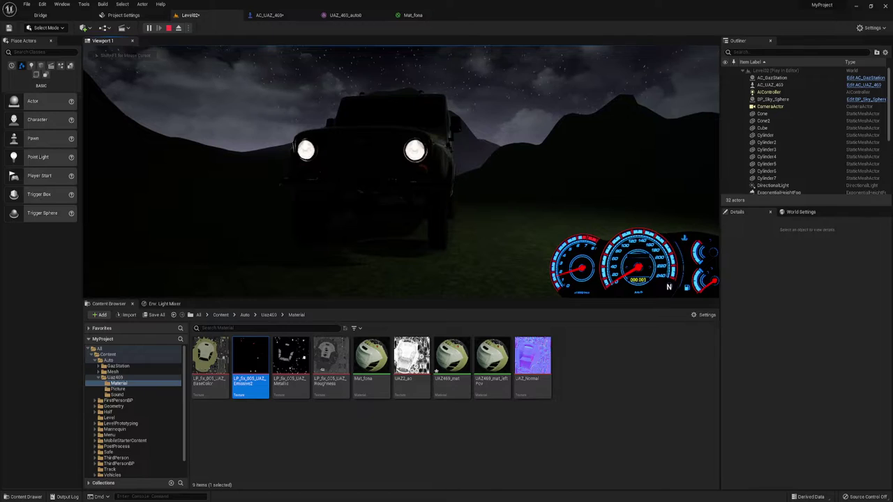
pyautogui.press('l')
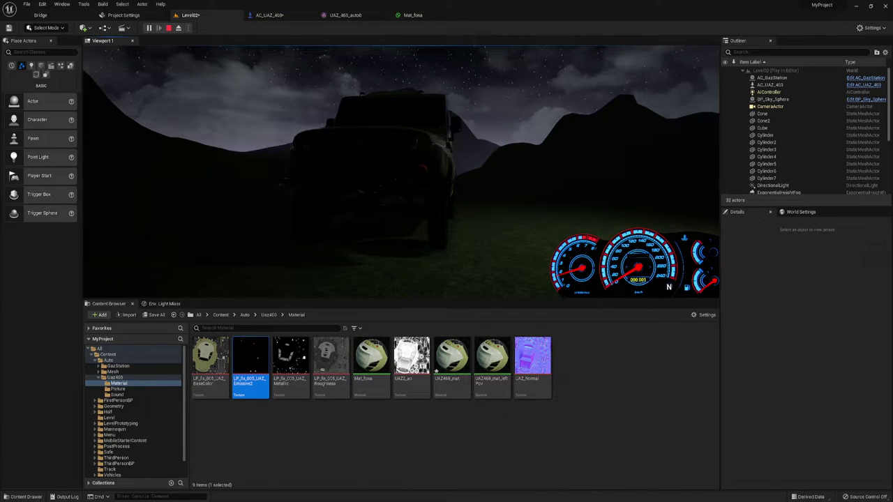
# Step: Stop the play session, view the UAZ's front, and go back to the AC_UAZ_469 blueprint
pyautogui.press('Escape')
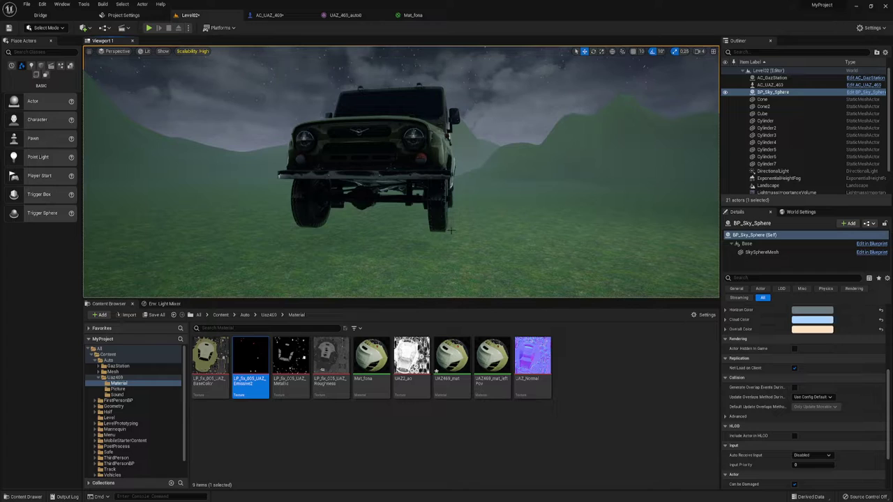
pyautogui.moveTo(450, 230)
pyautogui.mouseDown(button='right')
pyautogui.moveTo(685, 149)
pyautogui.moveTo(377, 56)
pyautogui.mouseUp(button='right')
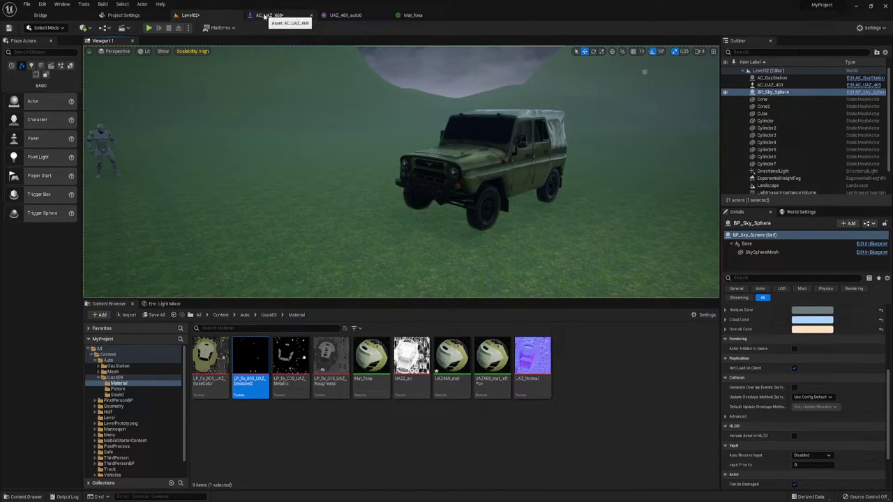
pyautogui.click(269, 15)
# Step: Add a Spot Light component named SpotLight to the vehicle mesh in the blueprint Viewport
pyautogui.click(151, 42)
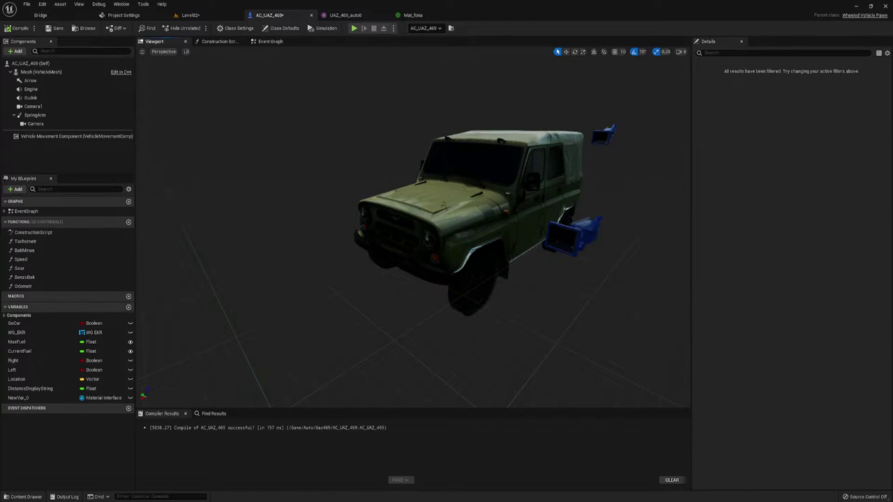
pyautogui.click(41, 72)
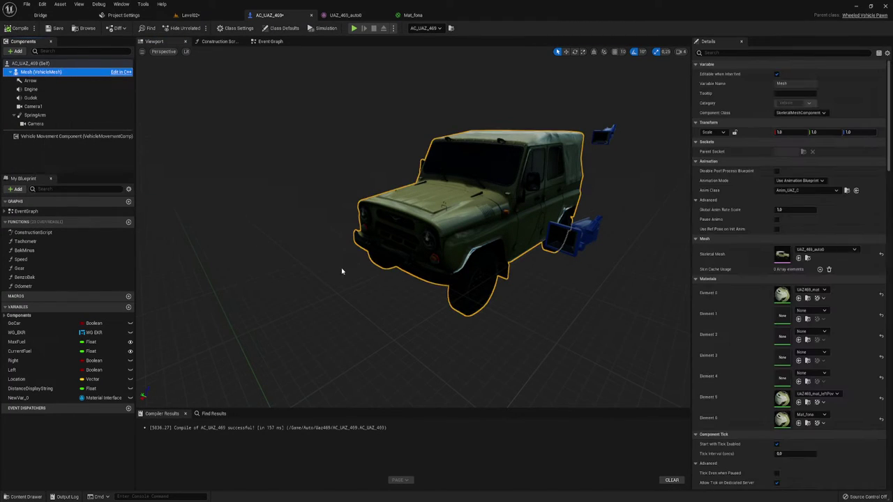
pyautogui.click(18, 51)
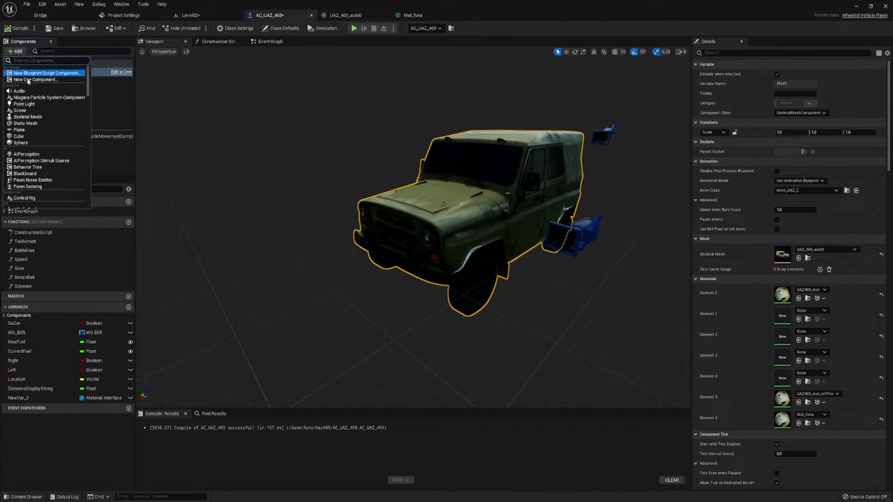
pyautogui.write('spo')
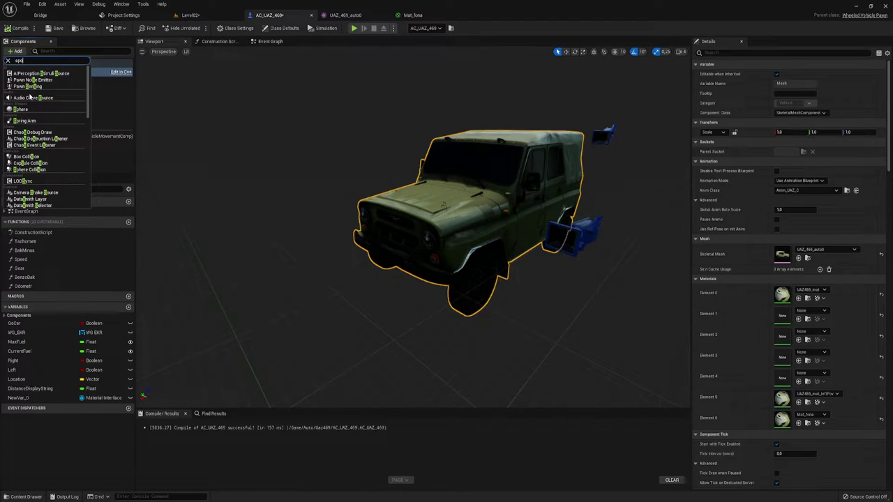
pyautogui.press('Return')
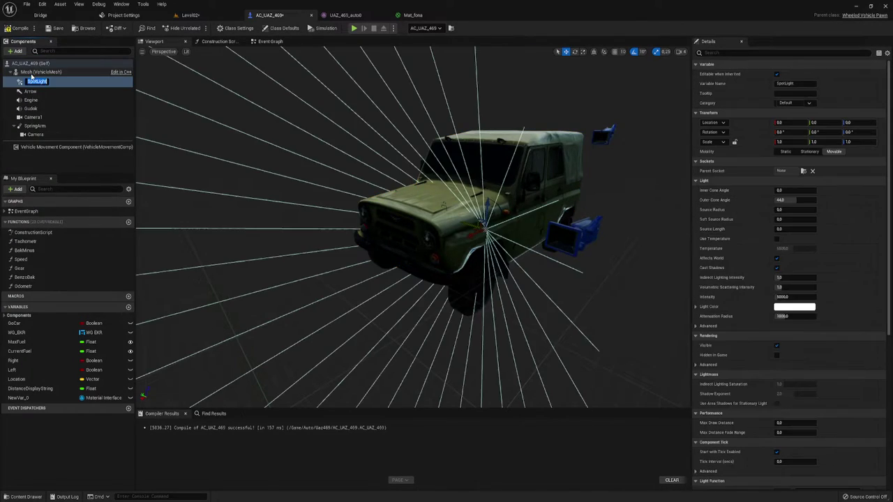
pyautogui.press('Return')
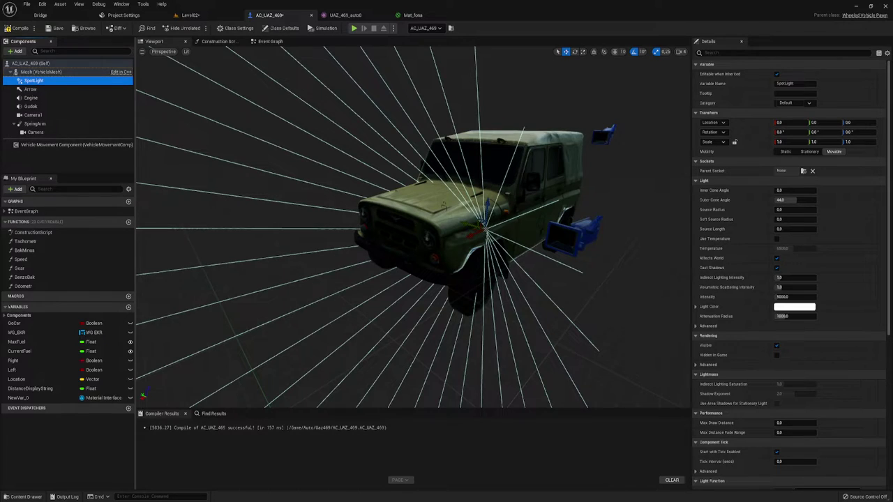
# Step: Narrow the SpotLight's outer cone to about 23° and push it forward to X ≈ 234.6
pyautogui.moveTo(473, 237); pyautogui.dragTo(417, 254)
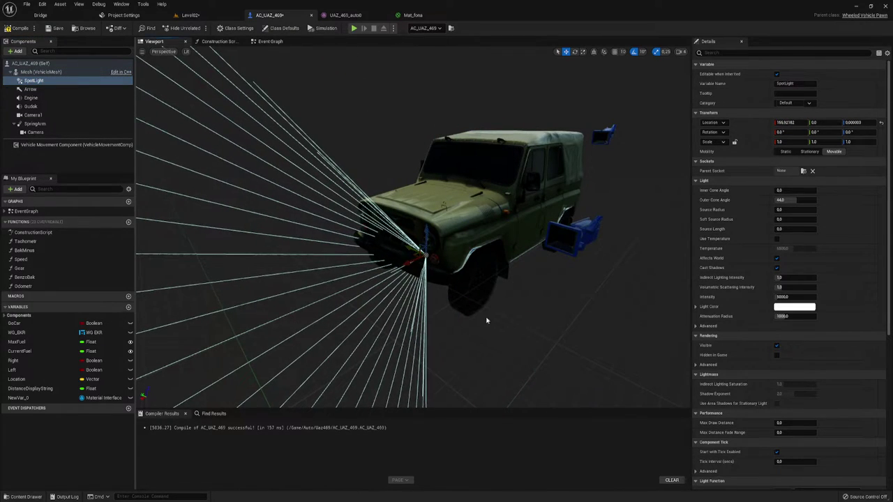
pyautogui.moveTo(782, 200)
pyautogui.mouseDown()
pyautogui.moveTo(799, 201)
pyautogui.moveTo(779, 200)
pyautogui.mouseUp()
pyautogui.write('1')
pyautogui.press('Return')
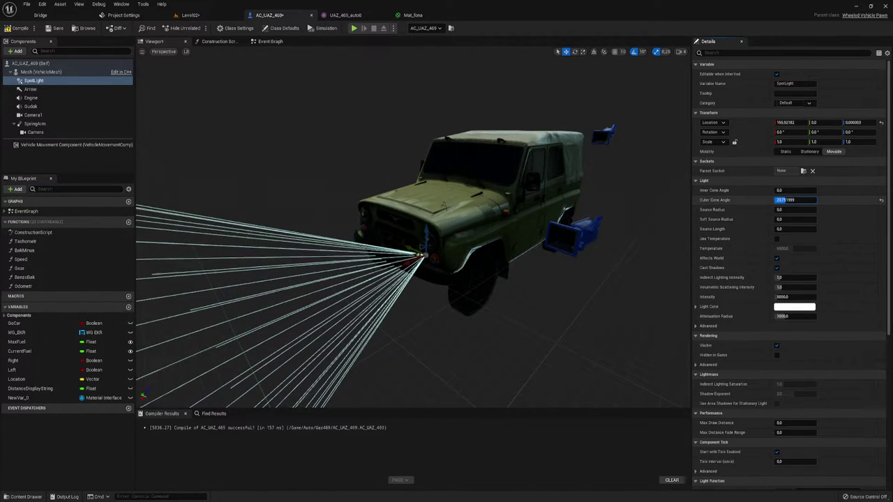
pyautogui.moveTo(411, 231)
pyautogui.mouseDown(button='right')
pyautogui.moveTo(363, 209)
pyautogui.moveTo(391, 216)
pyautogui.mouseUp(button='right')
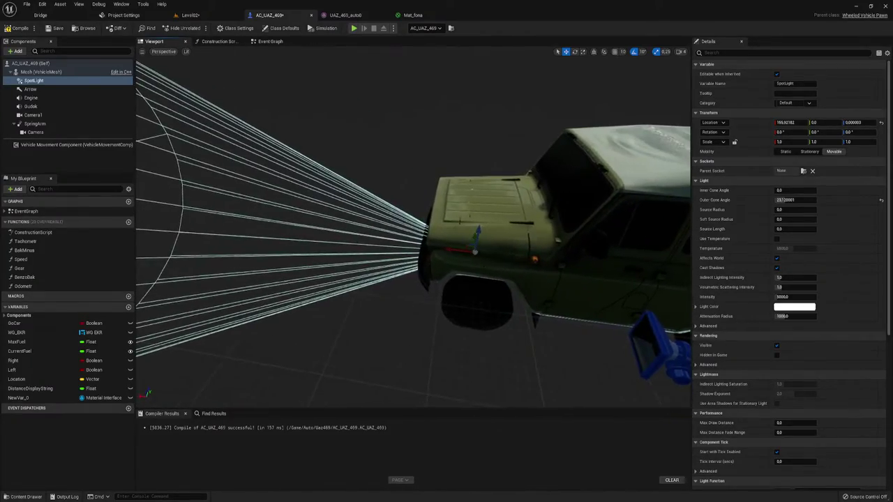
pyautogui.moveTo(460, 251); pyautogui.dragTo(398, 249)
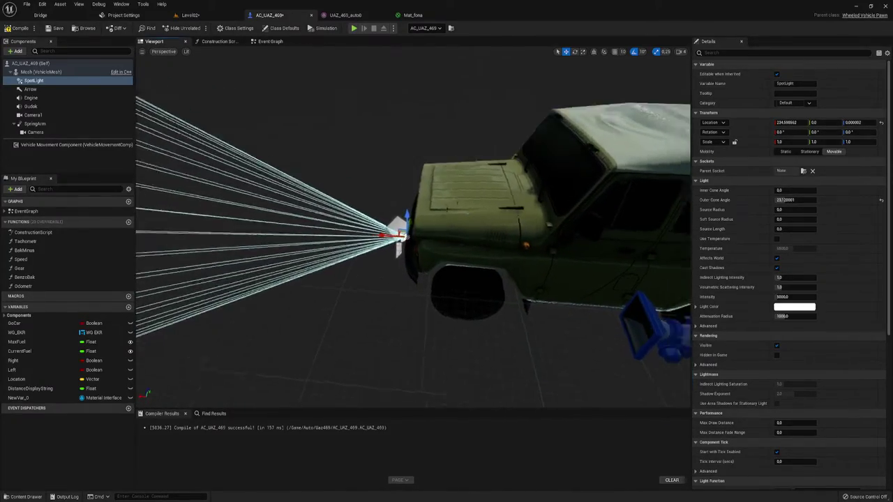
pyautogui.moveTo(399, 250)
pyautogui.mouseDown(button='right')
pyautogui.moveTo(396, 207)
pyautogui.moveTo(424, 288)
pyautogui.mouseUp(button='right')
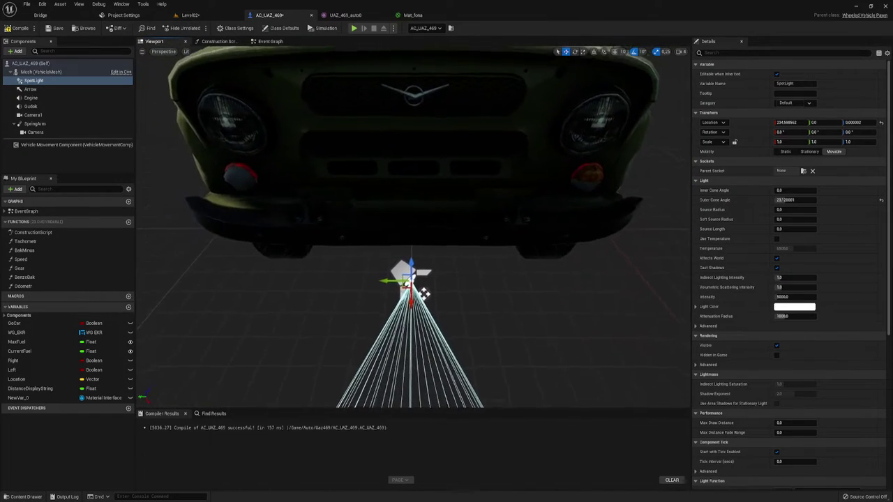
# Step: Drag the SpotLight into the front headlamp at roughly X 223.2, Y -50.93, Z 59.77
pyautogui.moveTo(389, 278)
pyautogui.mouseDown()
pyautogui.moveTo(535, 279)
pyautogui.moveTo(628, 129)
pyautogui.mouseUp()
pyautogui.moveTo(593, 156); pyautogui.dragTo(586, 158)
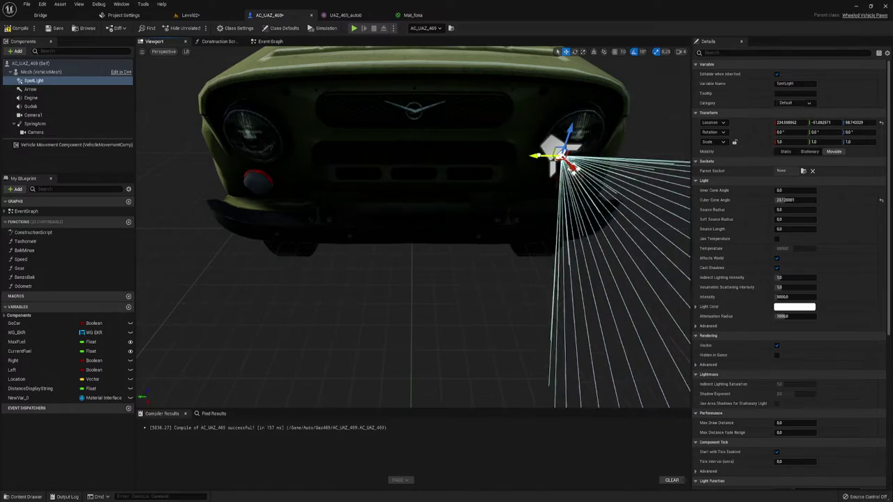
pyautogui.moveTo(586, 158)
pyautogui.mouseDown(button='right')
pyautogui.moveTo(368, 296)
pyautogui.moveTo(389, 207)
pyautogui.moveTo(492, 193)
pyautogui.mouseUp(button='right')
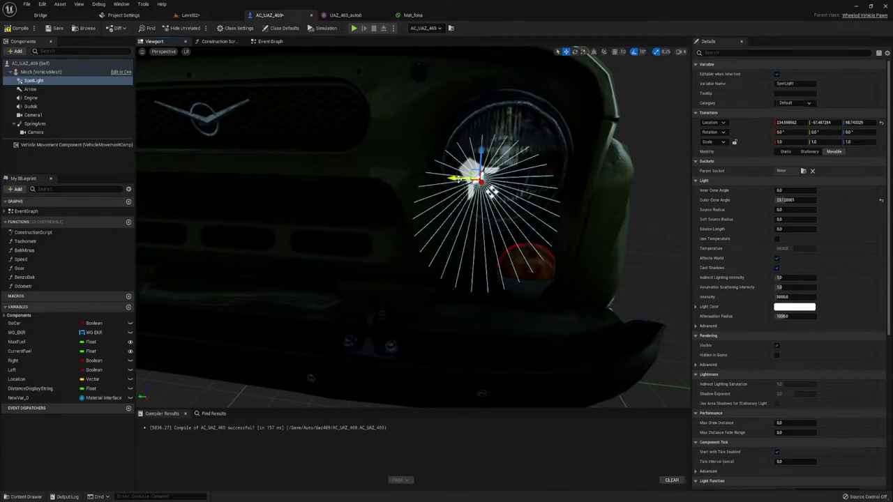
pyautogui.moveTo(457, 179); pyautogui.dragTo(516, 175)
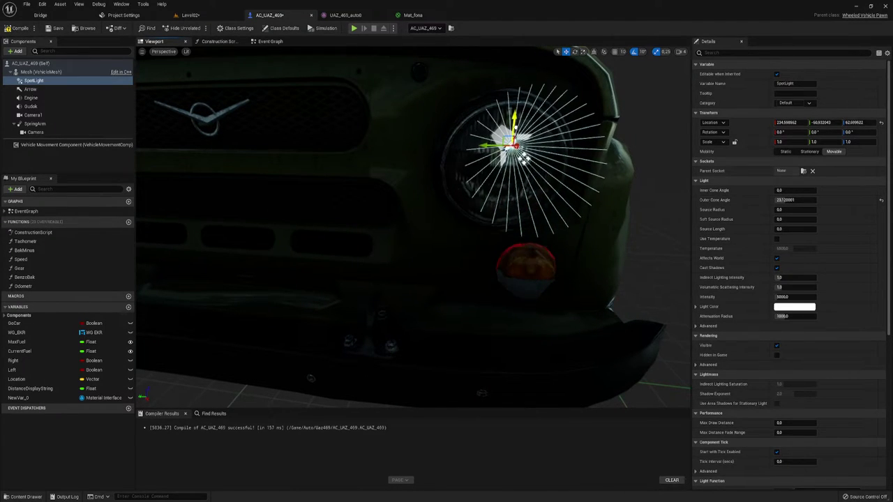
pyautogui.moveTo(484, 192); pyautogui.dragTo(391, 203, button='right')
pyautogui.moveTo(483, 192); pyautogui.dragTo(394, 196, button='right')
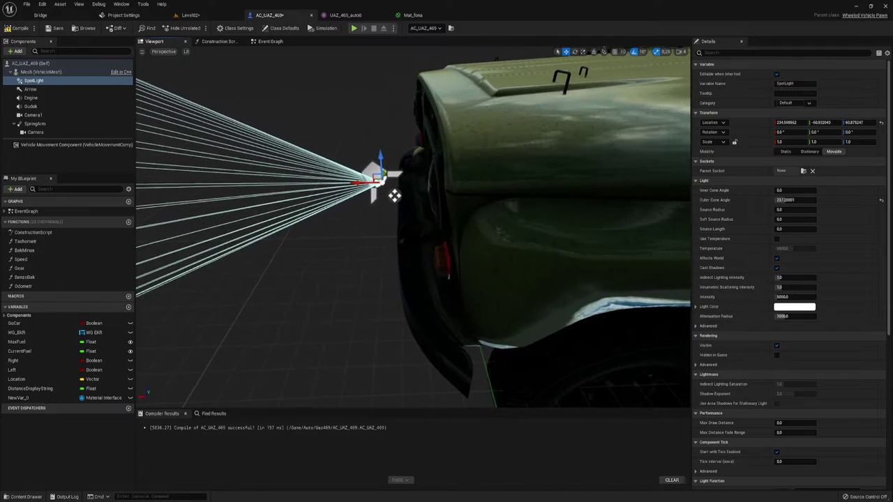
pyautogui.moveTo(394, 196); pyautogui.dragTo(436, 181)
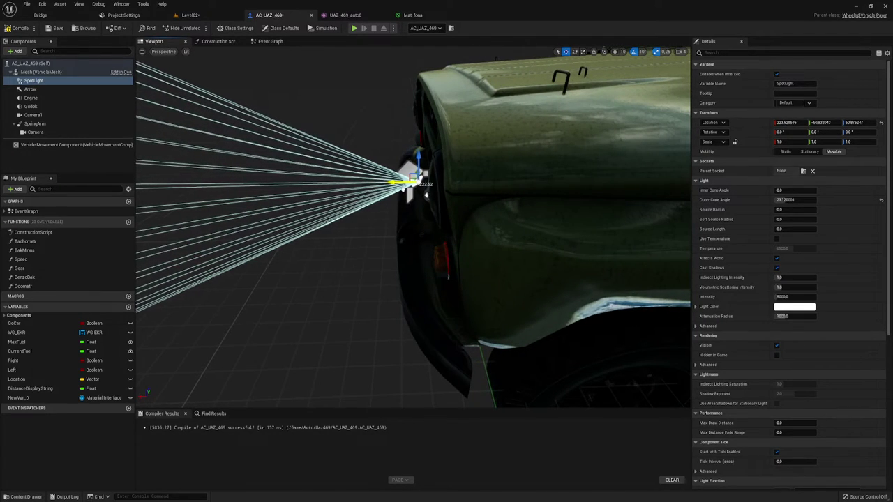
pyautogui.scroll(2, 436, 181)
pyautogui.scroll(2, 436, 181)
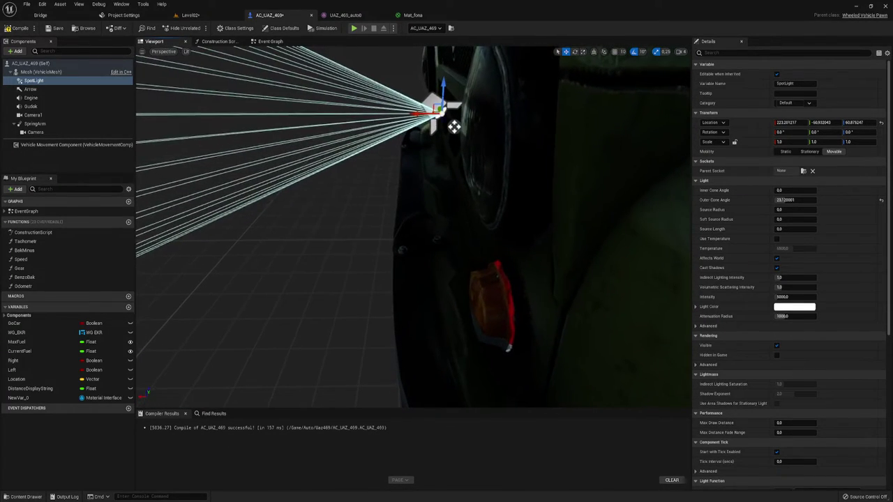
pyautogui.moveTo(442, 89); pyautogui.dragTo(442, 99)
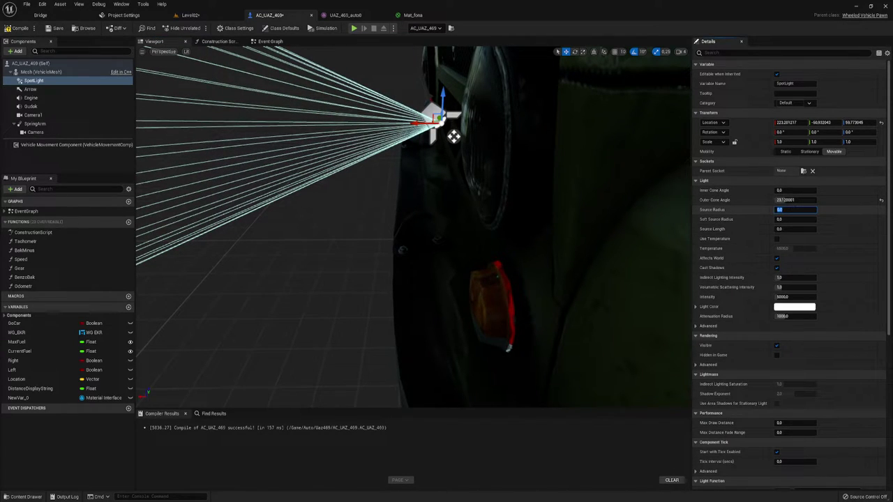
pyautogui.write('10')
pyautogui.write('15')
# Step: Reduce the SpotLight's source radius from 15 to about 10.3 and refit it inside the headlight
pyautogui.press('Return')
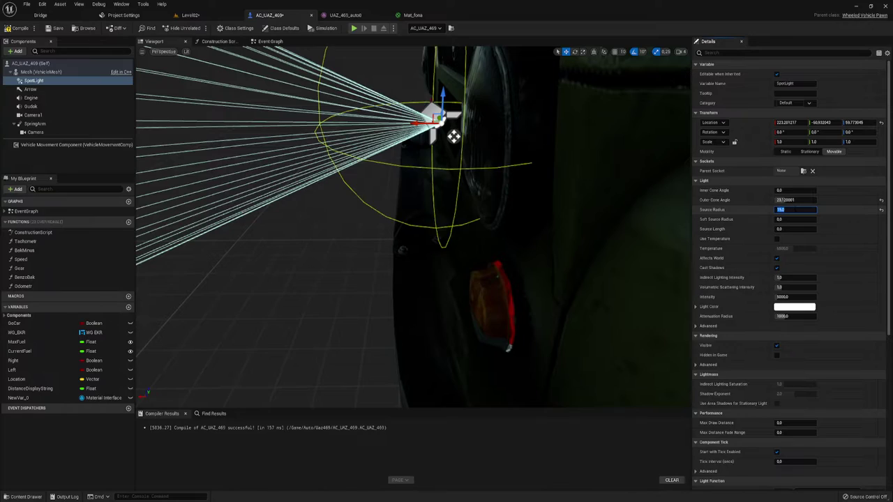
pyautogui.moveTo(454, 136)
pyautogui.keyDown('alt'); pyautogui.mouseDown()
pyautogui.moveTo(431, 211)
pyautogui.moveTo(391, 209)
pyautogui.mouseUp(); pyautogui.keyUp('alt')
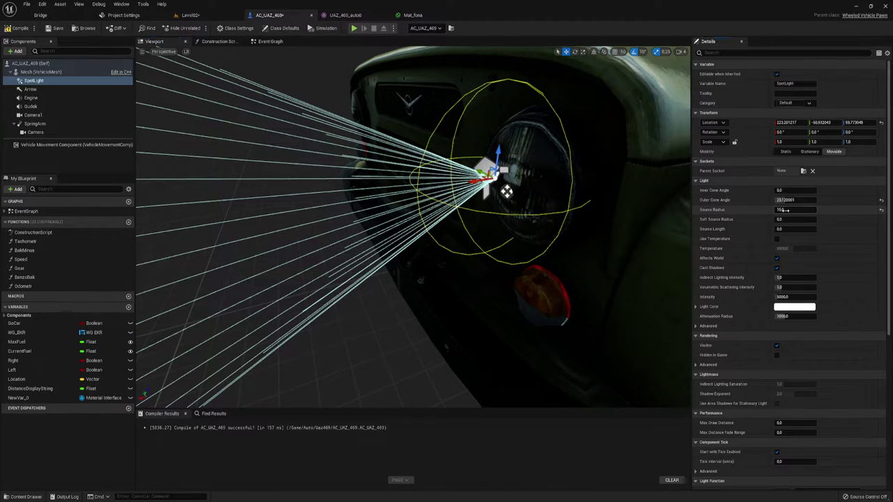
pyautogui.moveTo(782, 210); pyautogui.dragTo(760, 209)
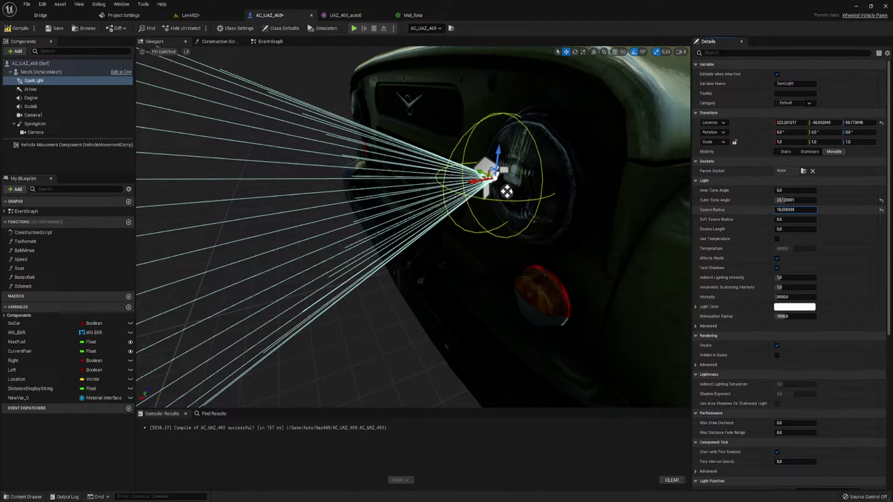
pyautogui.moveTo(506, 193)
pyautogui.keyDown('alt'); pyautogui.mouseDown()
pyautogui.moveTo(385, 200)
pyautogui.moveTo(376, 186)
pyautogui.mouseUp(); pyautogui.keyUp('alt')
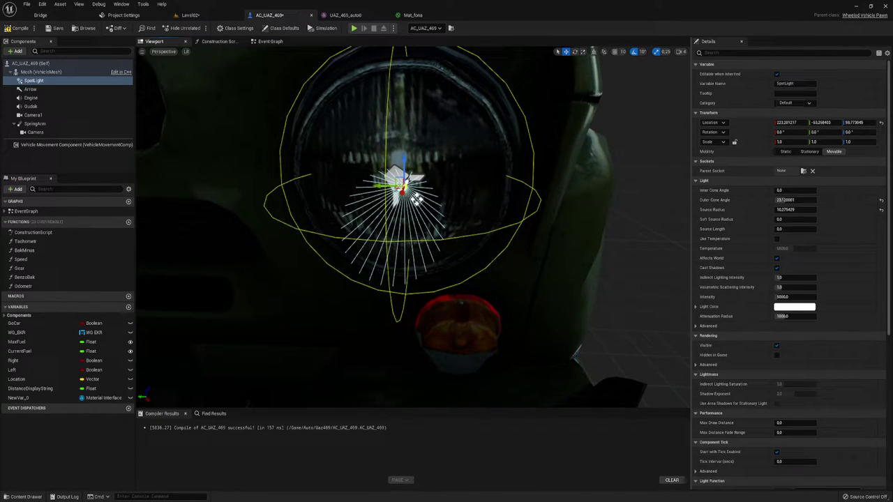
pyautogui.moveTo(417, 199); pyautogui.dragTo(488, 196)
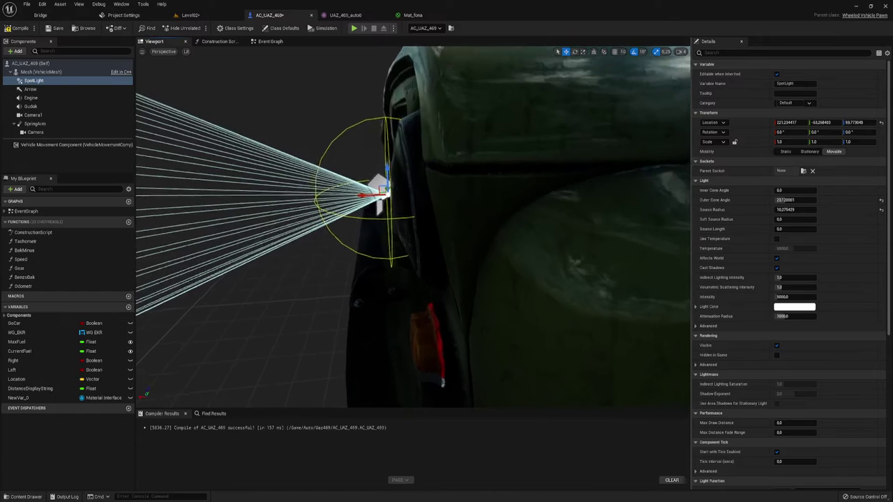
pyautogui.keyDown('alt'); pyautogui.moveTo(488, 196); pyautogui.dragTo(530, 195); pyautogui.keyUp('alt')
pyautogui.moveTo(381, 190); pyautogui.dragTo(385, 193)
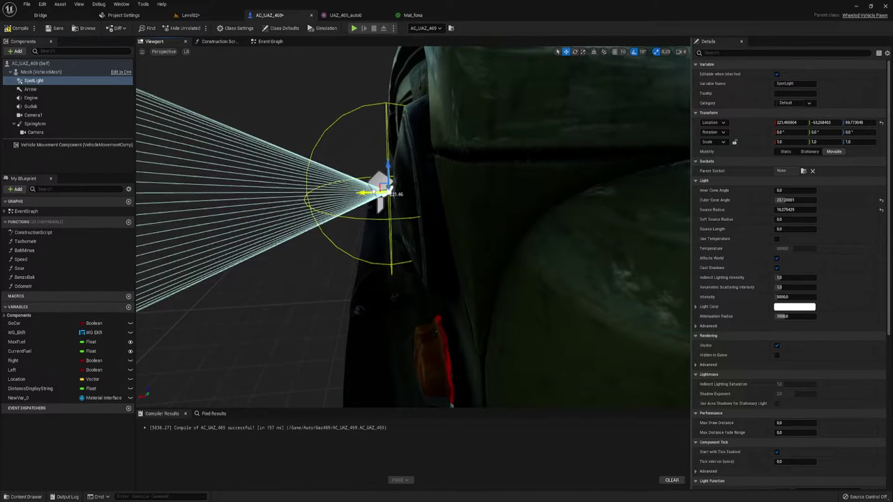
pyautogui.moveTo(387, 161)
pyautogui.mouseDown()
pyautogui.moveTo(486, 202)
pyautogui.moveTo(431, 203)
pyautogui.moveTo(335, 223)
pyautogui.moveTo(419, 230)
pyautogui.mouseUp()
pyautogui.scroll(2, 487, 202)
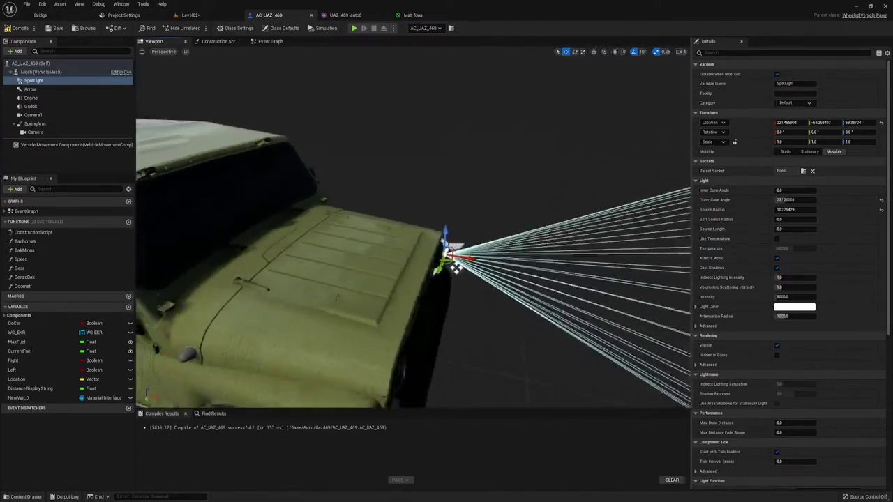
pyautogui.keyDown('alt'); pyautogui.moveTo(472, 176); pyautogui.dragTo(407, 193); pyautogui.keyUp('alt')
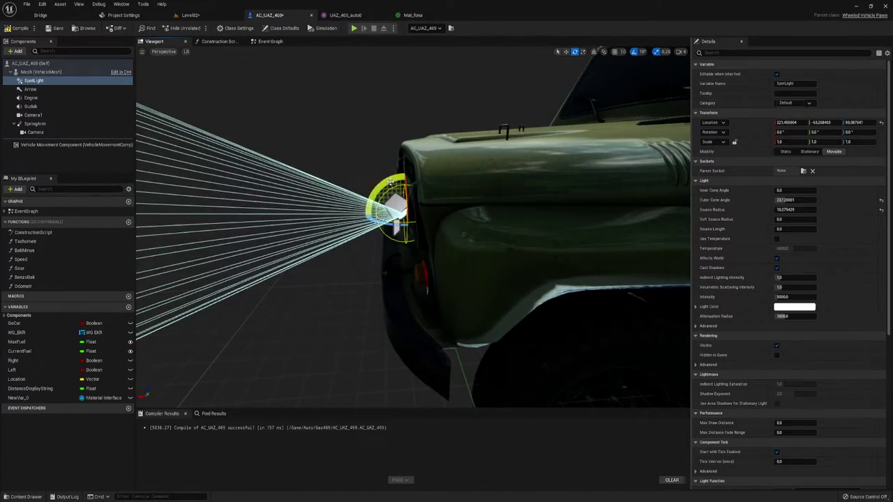
pyautogui.moveTo(408, 194)
pyautogui.keyDown('alt'); pyautogui.mouseDown()
pyautogui.moveTo(362, 209)
pyautogui.moveTo(384, 228)
pyautogui.mouseUp(); pyautogui.keyUp('alt')
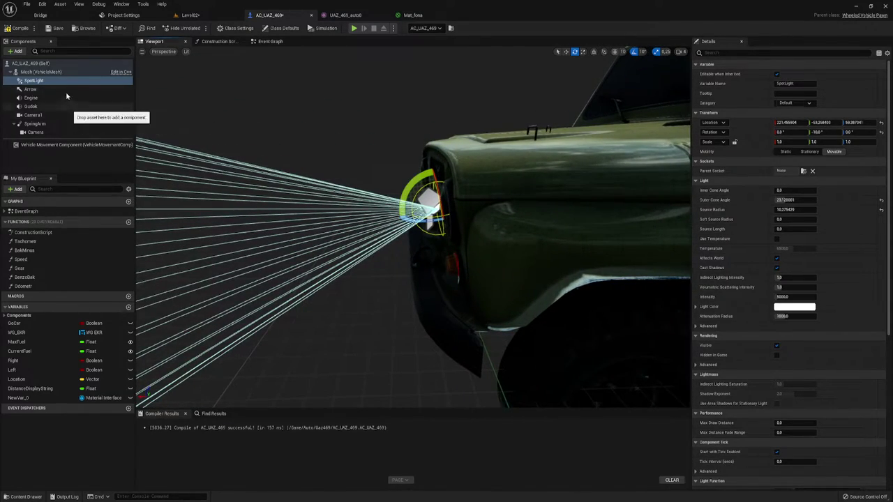
# Step: Duplicate the SpotLight and move SpotLight1 into the other headlight at Y ≈ 53.13
pyautogui.rightClick(36, 81)
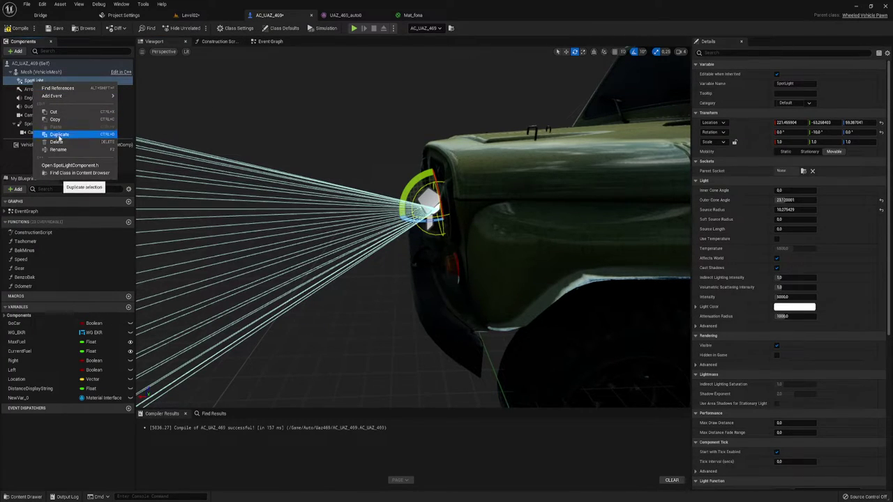
pyautogui.click(57, 134)
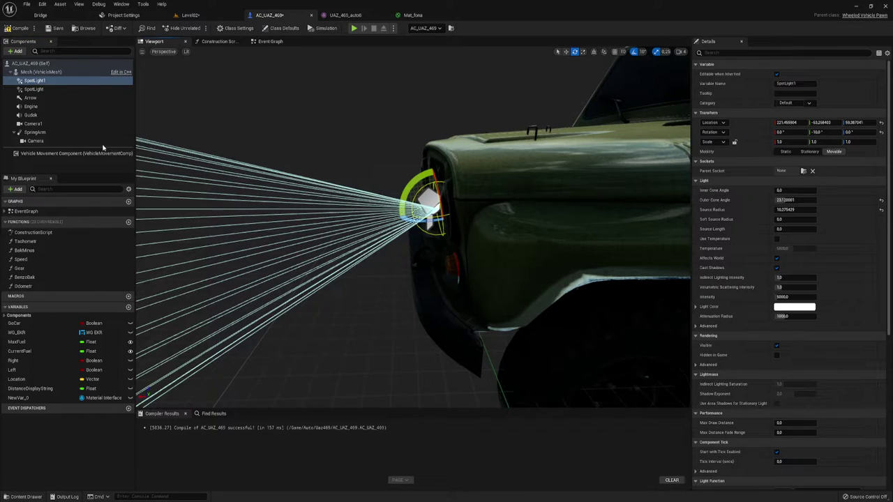
pyautogui.click(35, 81)
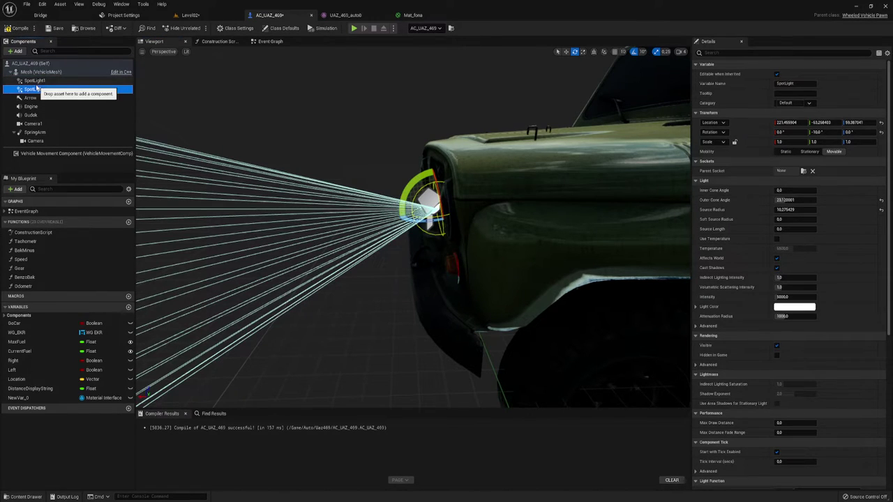
pyautogui.click(567, 51)
pyautogui.moveTo(434, 211); pyautogui.dragTo(434, 211, button='right')
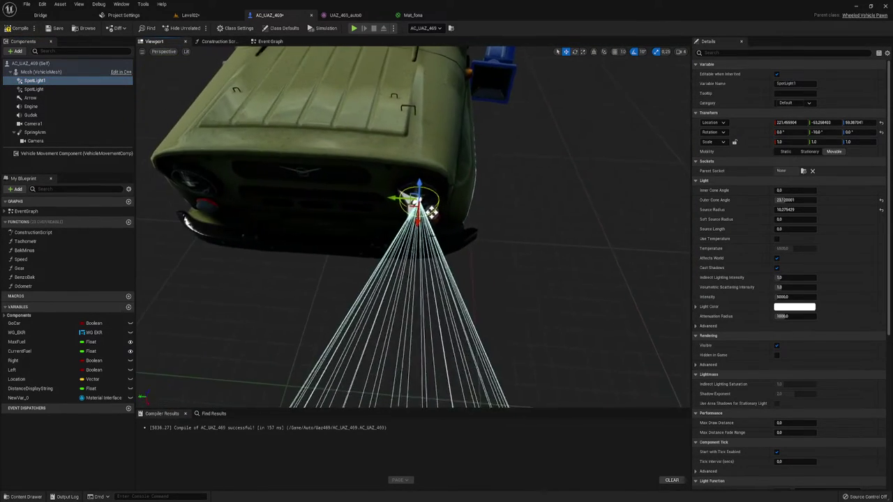
pyautogui.moveTo(408, 199); pyautogui.dragTo(174, 188)
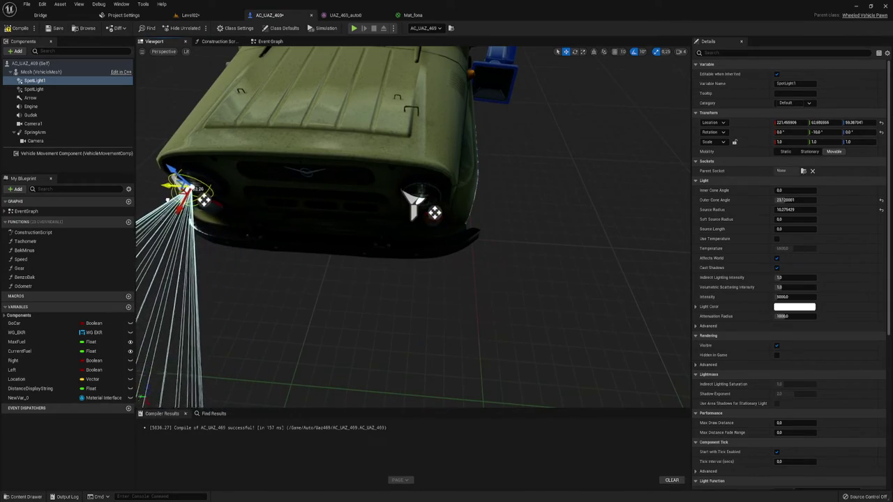
pyautogui.moveTo(434, 212); pyautogui.dragTo(434, 211, button='right')
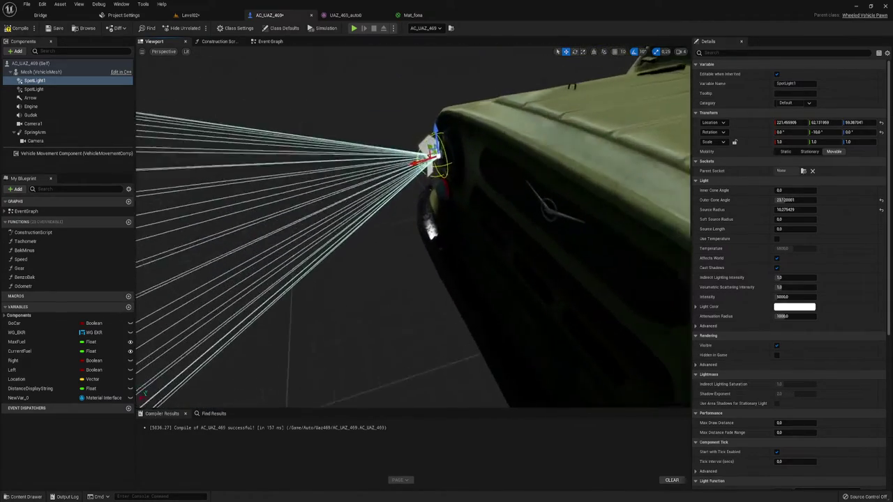
pyautogui.moveTo(301, 202); pyautogui.dragTo(302, 201, button='right')
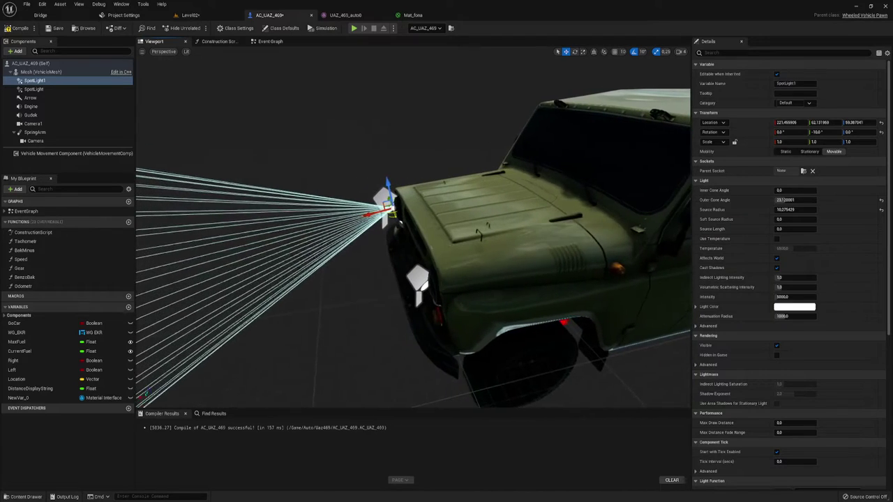
pyautogui.click(67, 90)
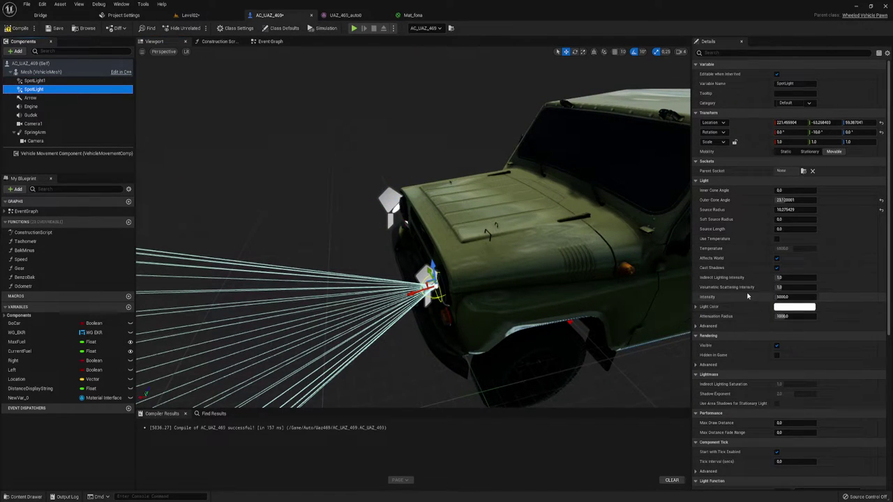
# Step: Set Intensity to 7000 on SpotLight and SpotLight1, up from 5000
pyautogui.click(795, 298)
pyautogui.write('7000')
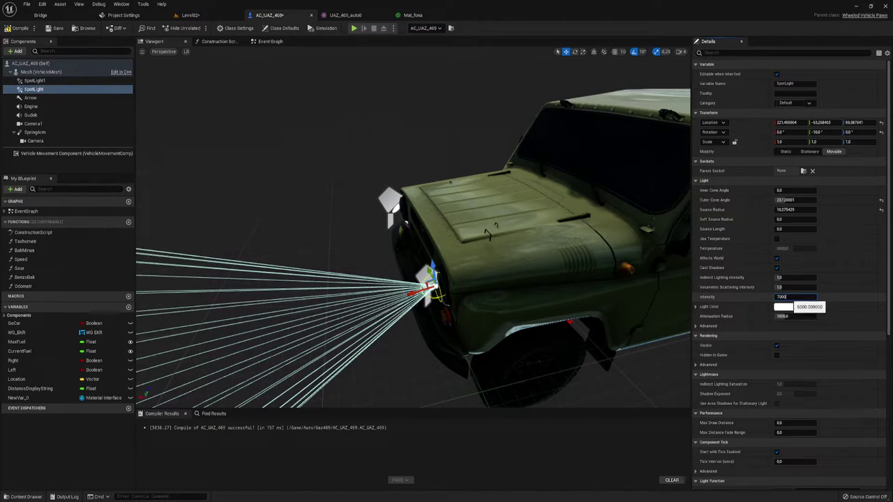
pyautogui.click(390, 202)
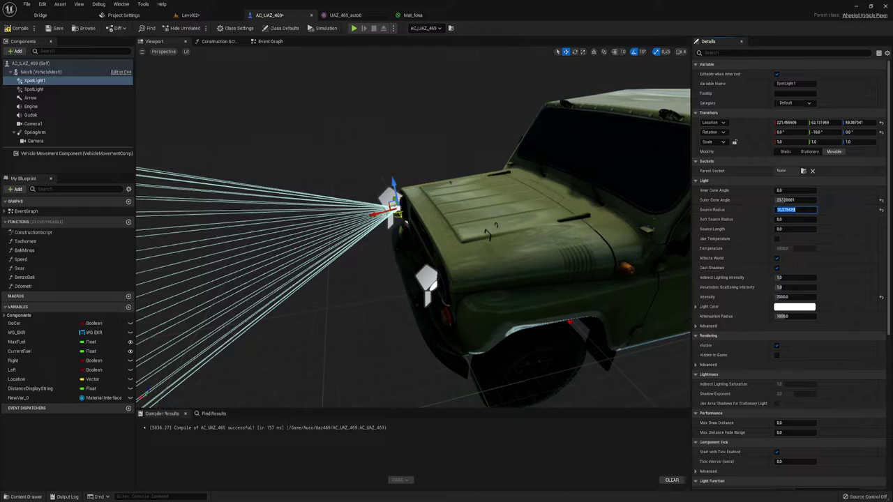
pyautogui.click(35, 89)
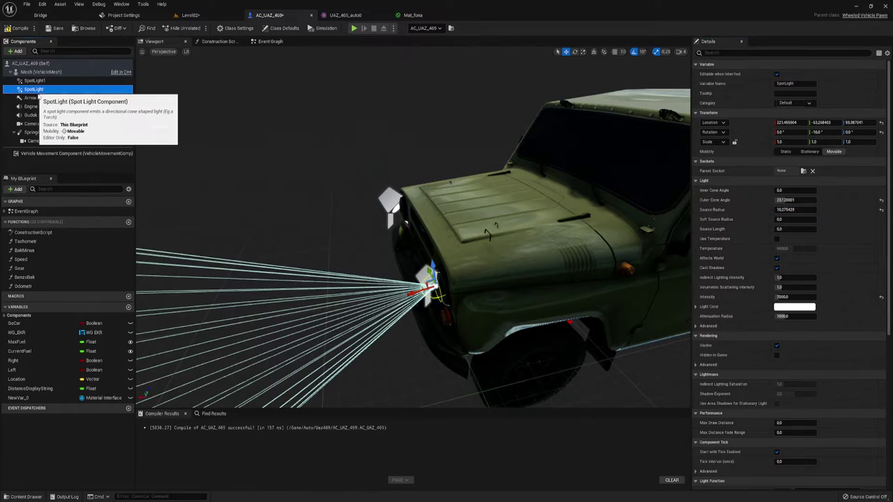
pyautogui.scroll(-2, 732, 363)
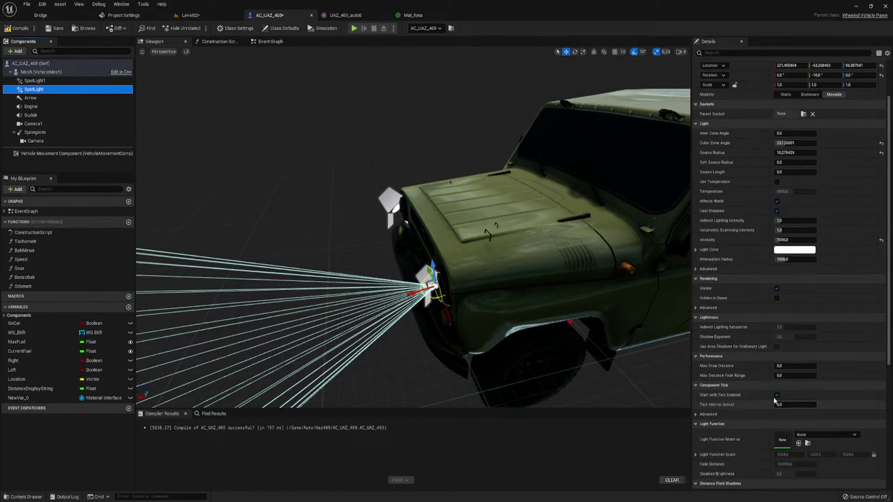
pyautogui.scroll(-3, 748, 402)
pyautogui.scroll(-2, 749, 402)
pyautogui.scroll(-2, 748, 402)
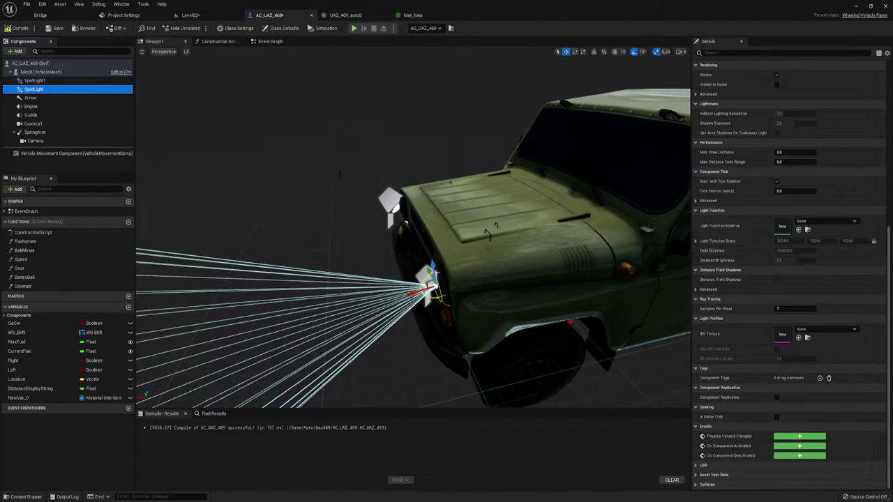
pyautogui.keyDown('ctrl'); pyautogui.click(35, 81); pyautogui.keyUp('ctrl')
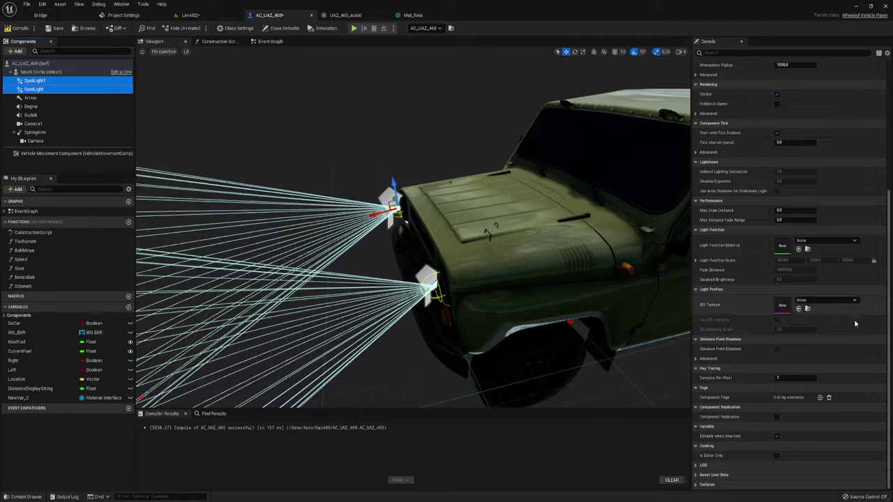
pyautogui.scroll(2, 799, 372)
pyautogui.scroll(2, 790, 210)
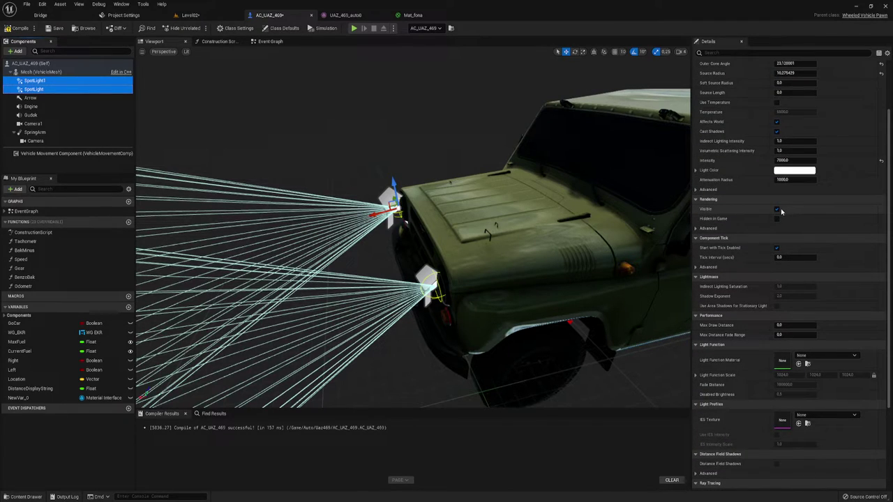
pyautogui.scroll(-2, 794, 237)
pyautogui.scroll(-1, 792, 242)
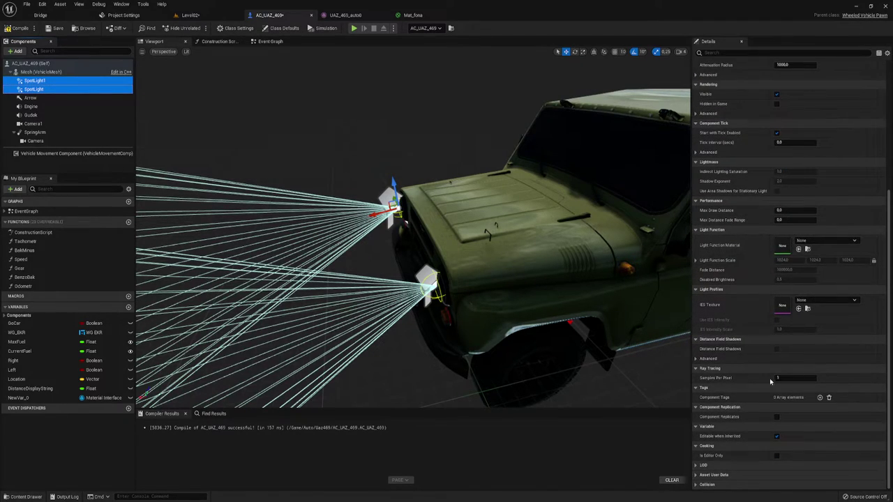
pyautogui.scroll(1, 766, 229)
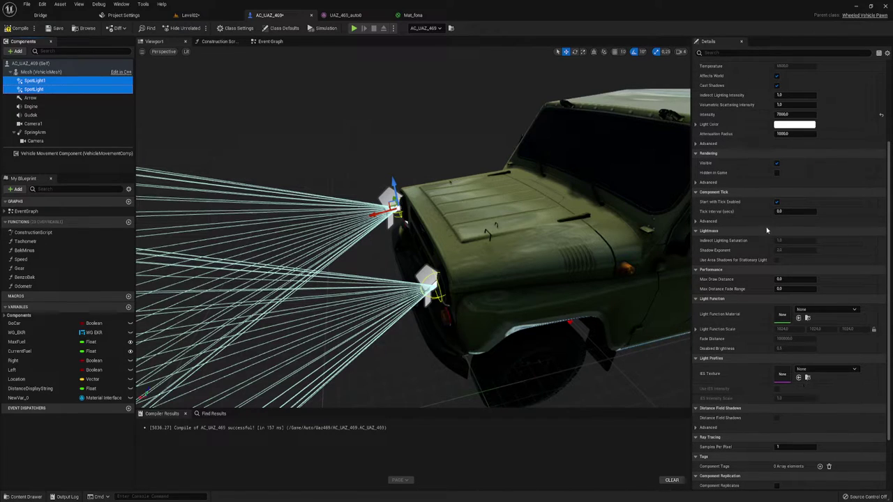
pyautogui.scroll(2, 801, 254)
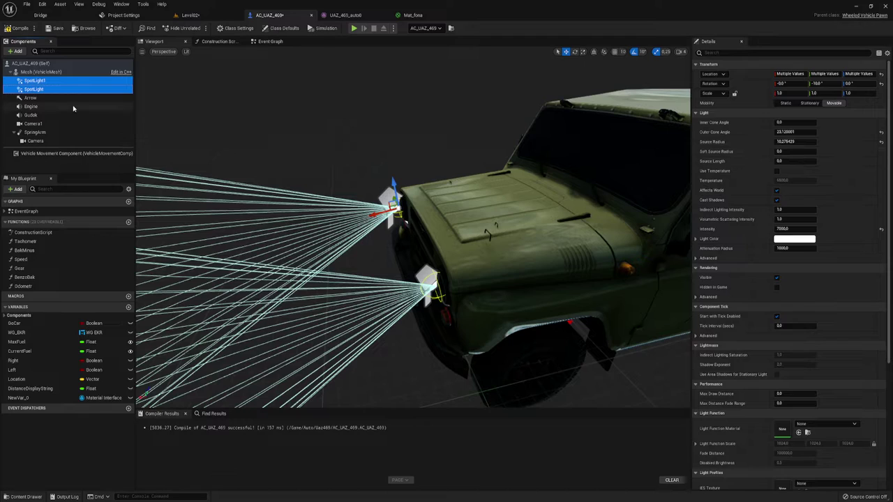
pyautogui.click(35, 90)
pyautogui.scroll(-1, 809, 341)
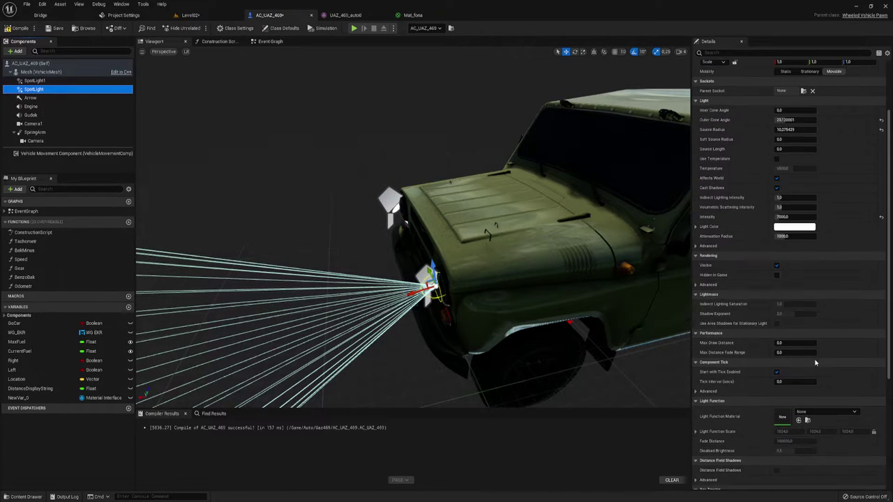
pyautogui.scroll(-3, 767, 377)
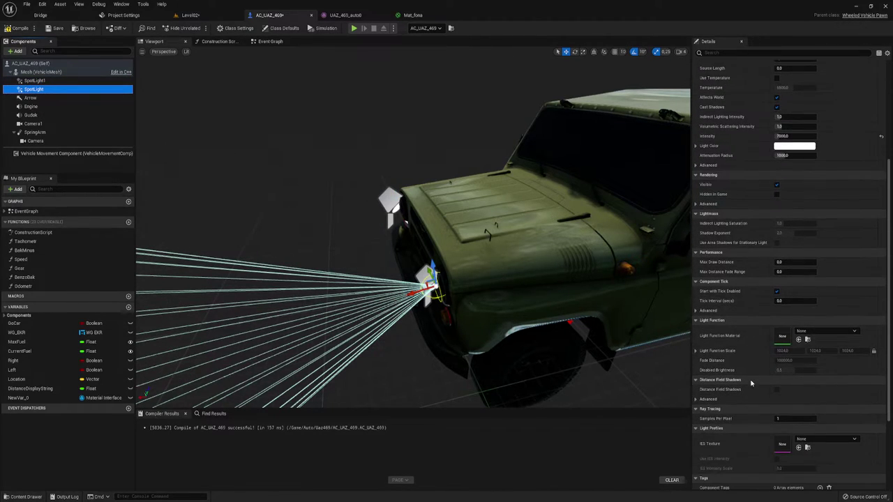
pyautogui.scroll(-1, 728, 410)
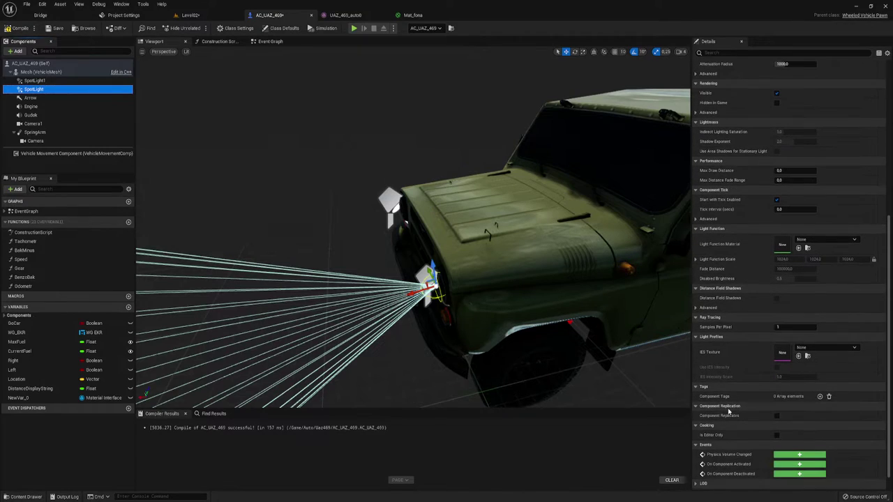
pyautogui.scroll(-1, 731, 412)
pyautogui.scroll(-1, 736, 405)
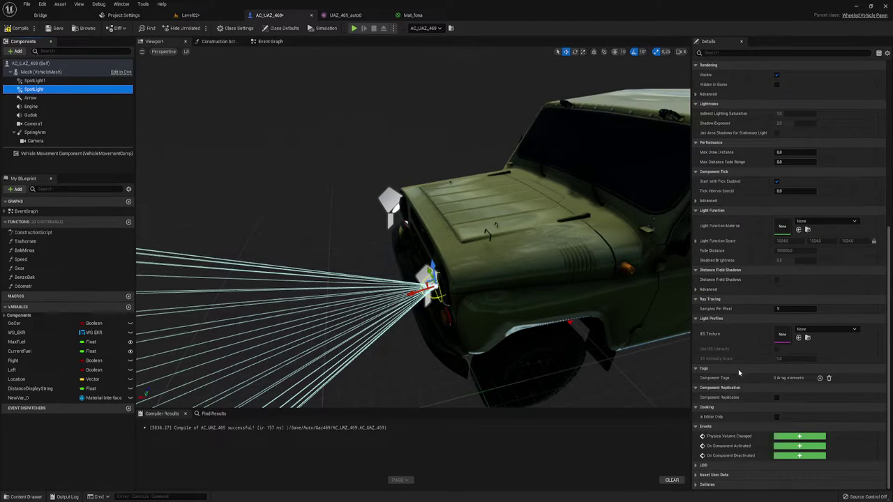
pyautogui.scroll(2, 731, 311)
pyautogui.scroll(1, 731, 311)
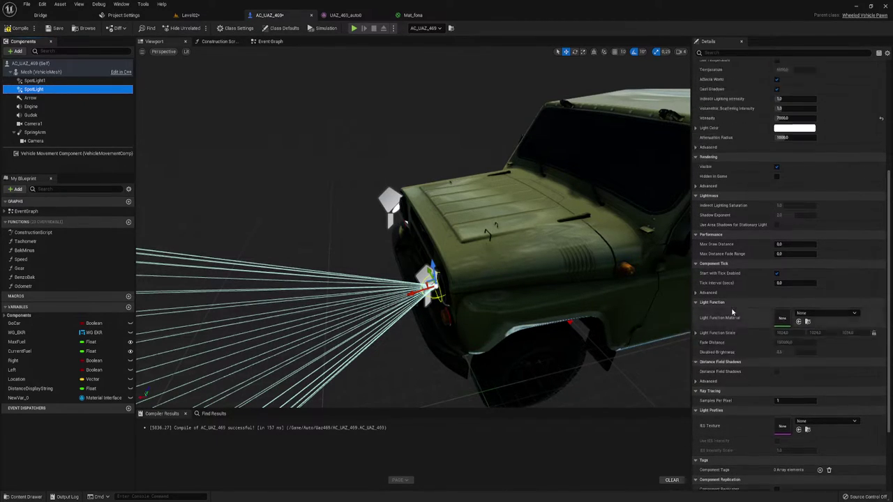
pyautogui.scroll(1, 732, 311)
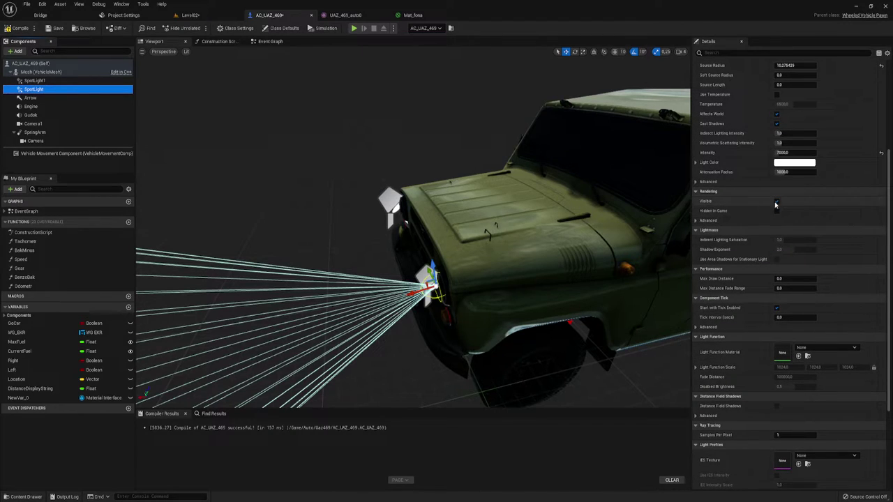
pyautogui.scroll(2, 780, 206)
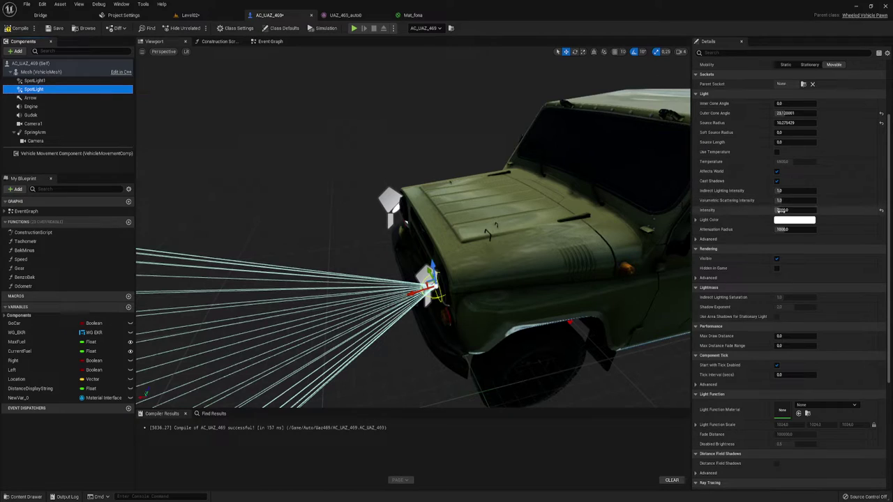
# Step: Set the headlight spotlight intensity to 0, check SpotLight1, and bring up the Event Graph
pyautogui.click(782, 210)
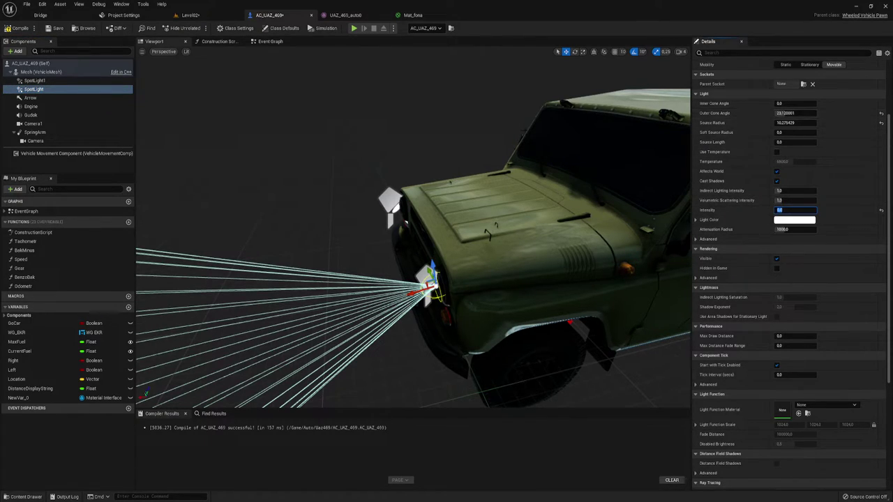
pyautogui.click(35, 80)
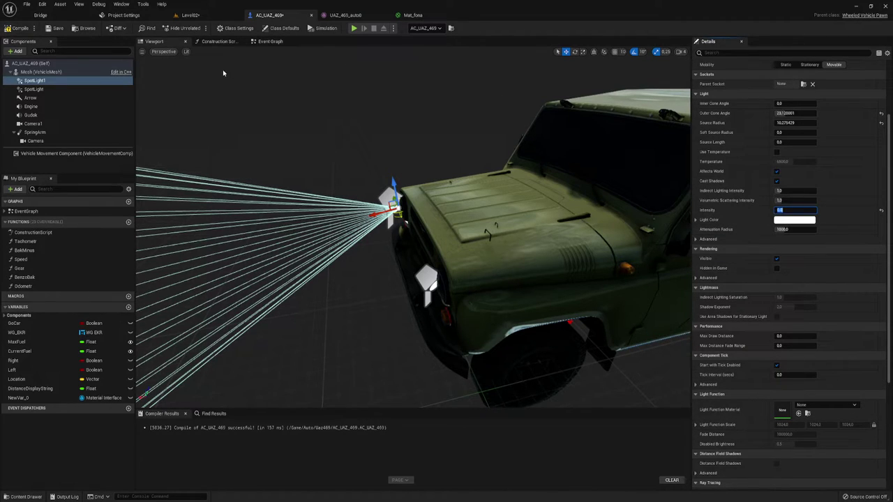
pyautogui.click(270, 42)
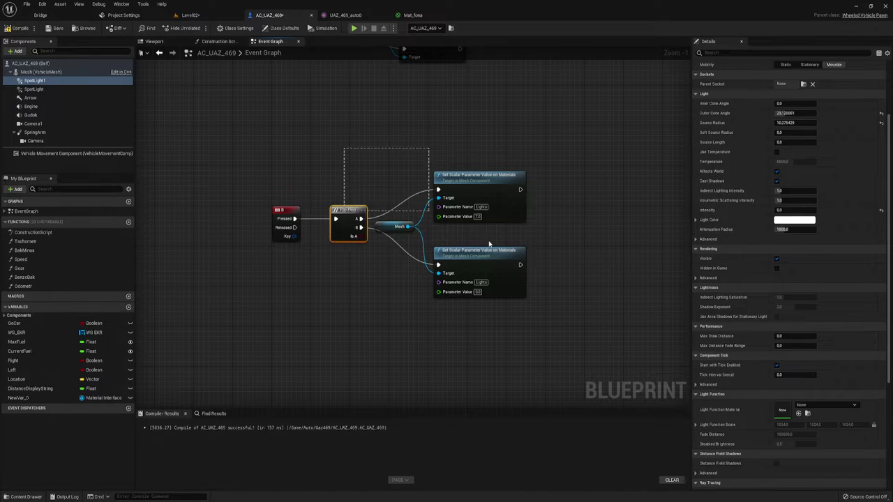
# Step: Make room beside the Flip Flop light nodes and drop in getter nodes for SpotLight1 and SpotLight
pyautogui.moveTo(489, 244); pyautogui.dragTo(523, 324)
pyautogui.moveTo(546, 335); pyautogui.dragTo(468, 226, button='right')
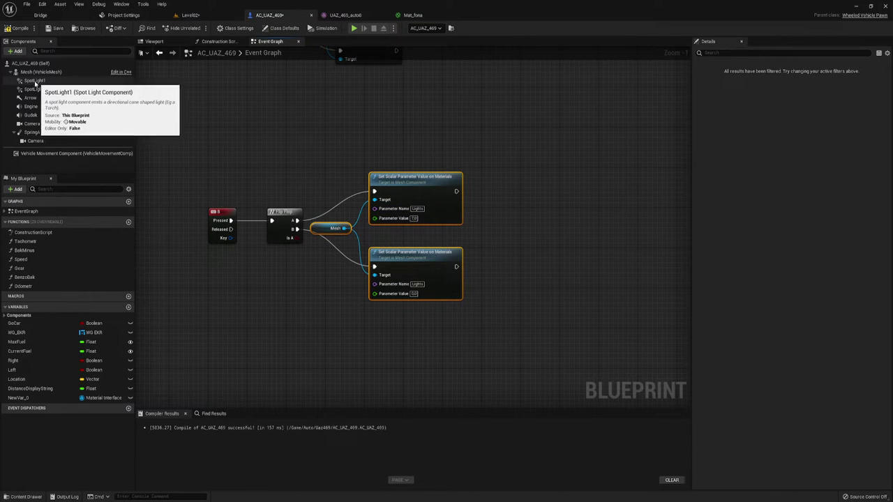
pyautogui.moveTo(41, 83)
pyautogui.mouseDown()
pyautogui.moveTo(433, 260)
pyautogui.moveTo(433, 238)
pyautogui.mouseUp()
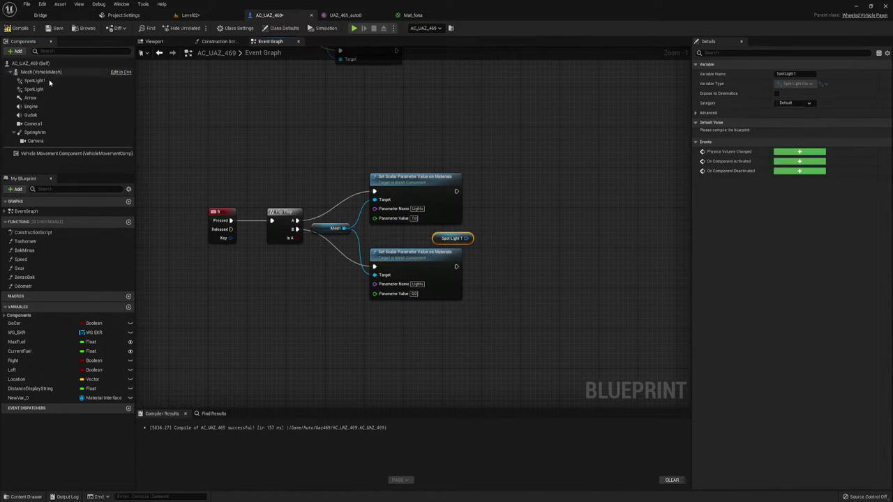
pyautogui.moveTo(42, 89)
pyautogui.mouseDown()
pyautogui.moveTo(472, 225)
pyautogui.moveTo(490, 244)
pyautogui.moveTo(549, 181)
pyautogui.mouseUp()
# Step: Add a Set Intensity node (7000) targeting both spotlights after the switch-on material change
pyautogui.write('set')
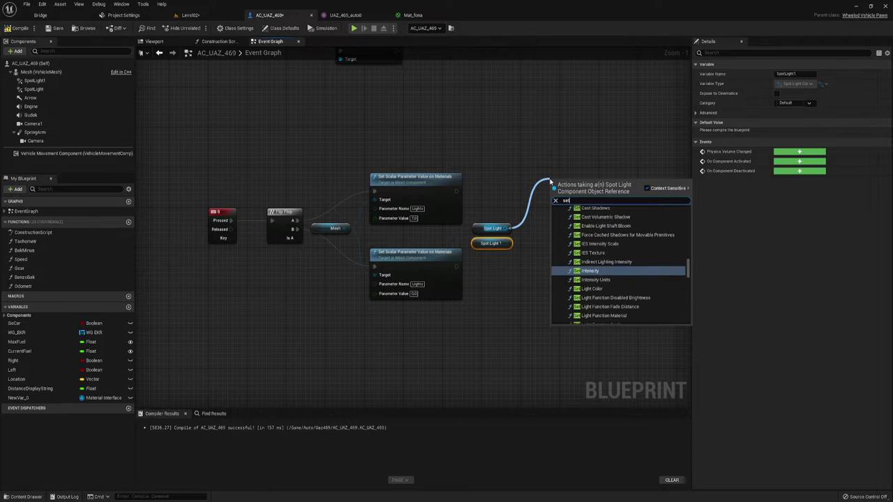
pyautogui.write(' in')
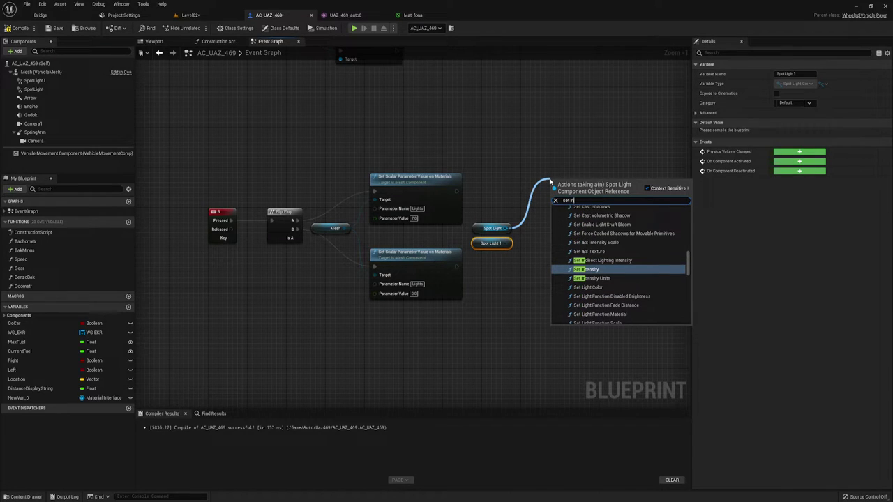
pyautogui.press('Return')
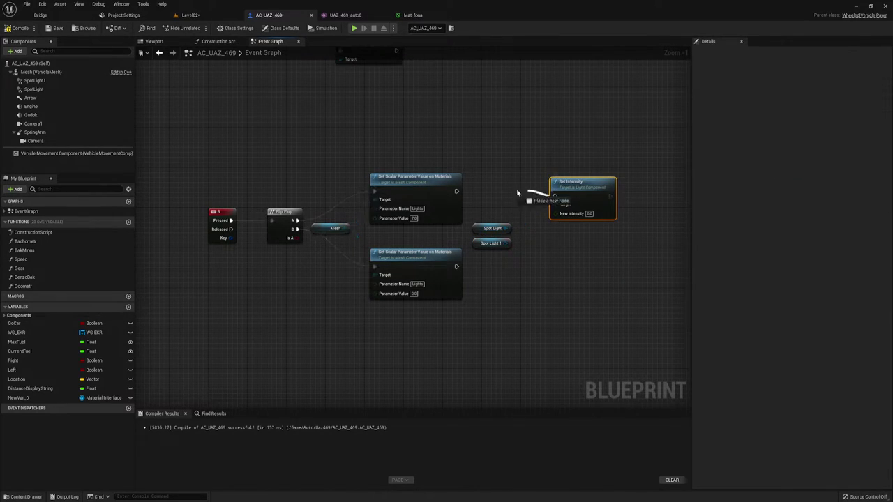
pyautogui.moveTo(461, 203); pyautogui.dragTo(460, 203)
pyautogui.click(502, 185)
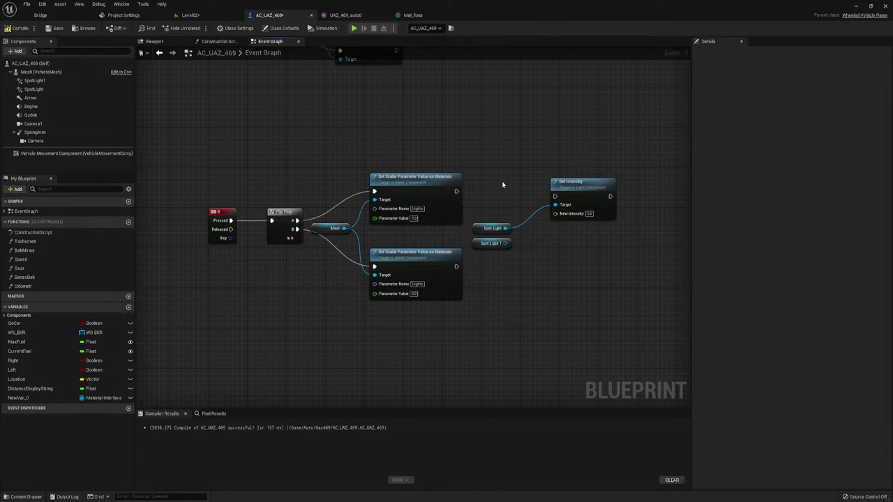
pyautogui.moveTo(551, 199)
pyautogui.mouseDown()
pyautogui.moveTo(559, 201)
pyautogui.moveTo(559, 177)
pyautogui.mouseUp()
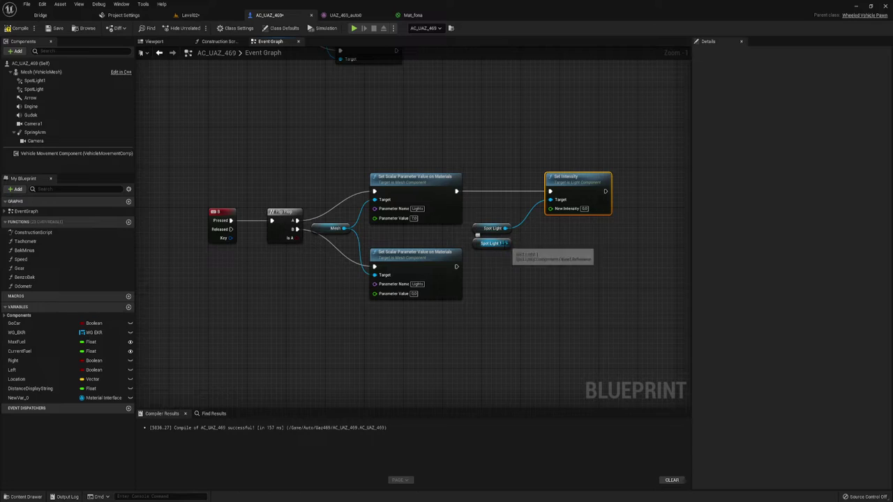
pyautogui.moveTo(506, 242); pyautogui.dragTo(549, 204)
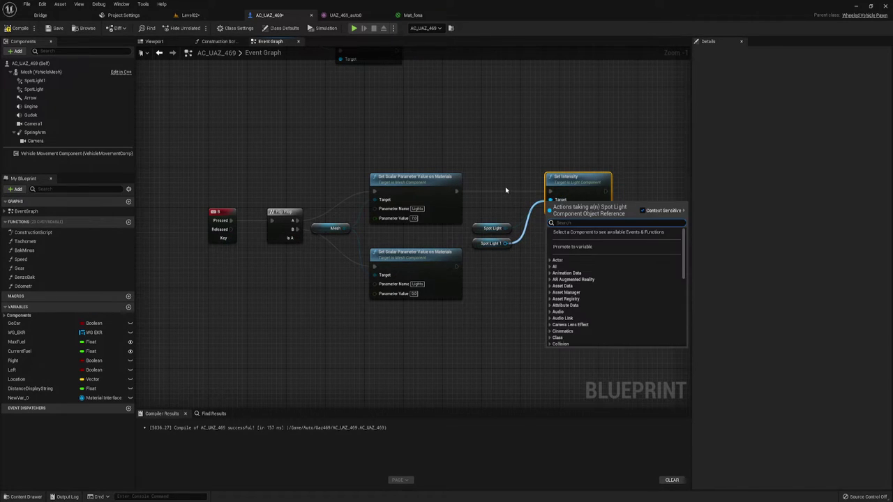
pyautogui.click(525, 214)
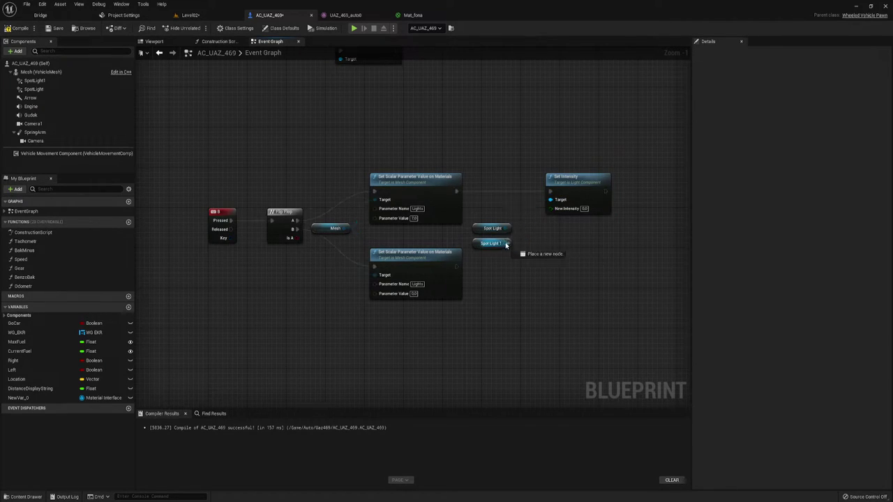
# Step: Duplicate the Set Intensity node and wire the copy after the switch-off material change
pyautogui.click(575, 178)
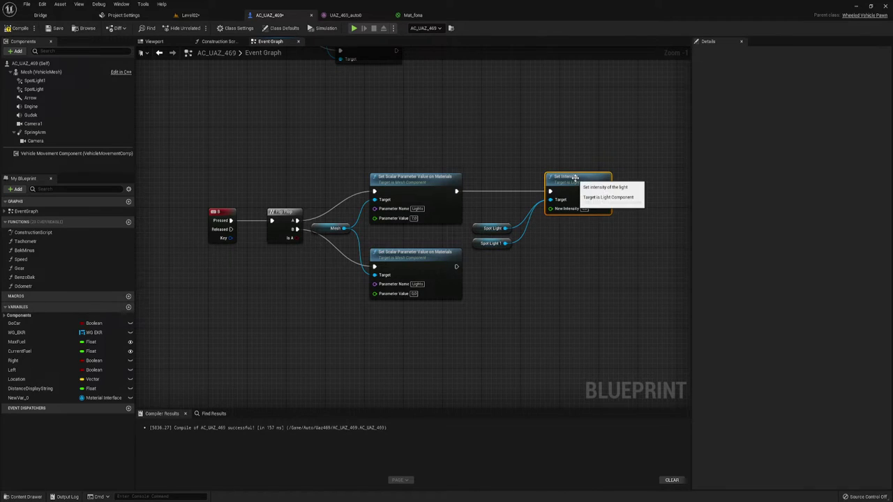
pyautogui.hotkey('ctrl', 'c')
pyautogui.hotkey('ctrl', 'v')
pyautogui.moveTo(546, 269)
pyautogui.mouseDown()
pyautogui.moveTo(557, 269)
pyautogui.moveTo(505, 228)
pyautogui.moveTo(536, 298)
pyautogui.moveTo(456, 267)
pyautogui.mouseUp()
pyautogui.moveTo(581, 300); pyautogui.dragTo(581, 290)
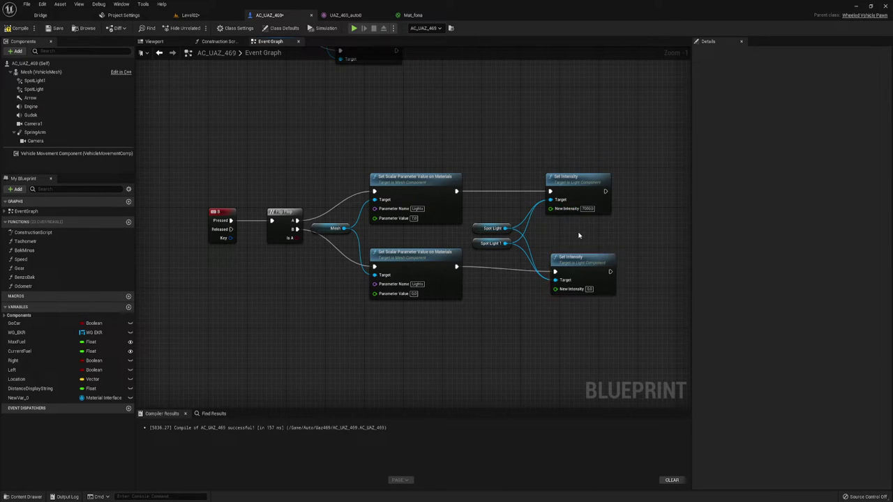
# Step: Save the blueprint, play Level02, switch the headlights on with L, then stop playing
pyautogui.click(58, 28)
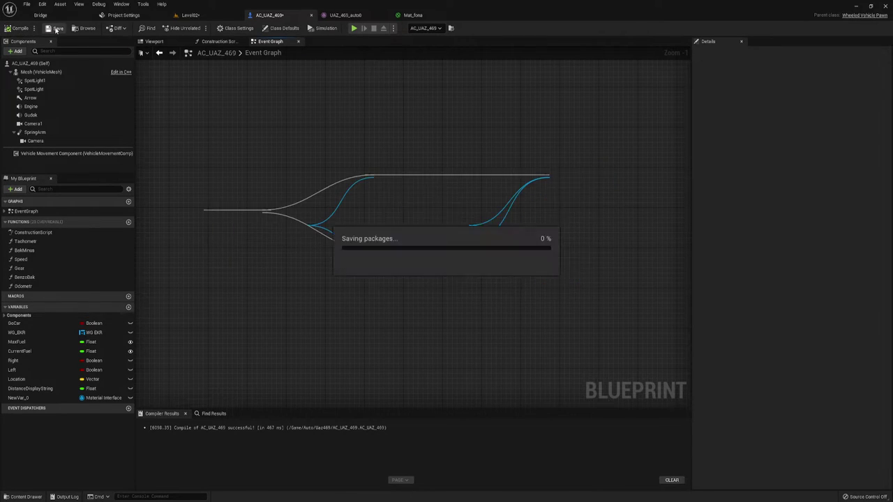
pyautogui.click(191, 15)
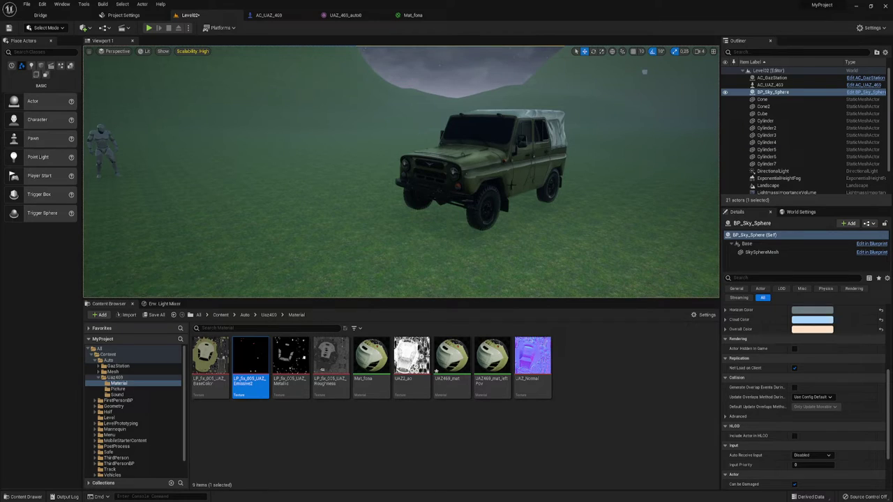
pyautogui.click(148, 28)
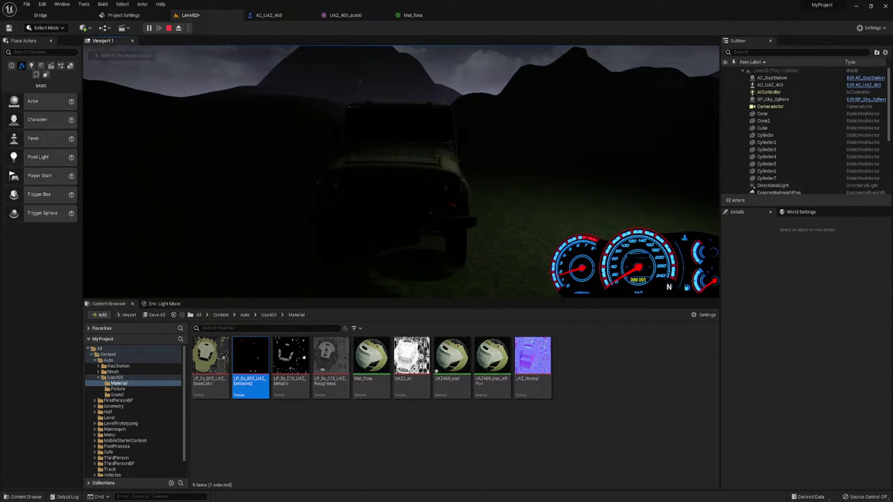
pyautogui.press('l')
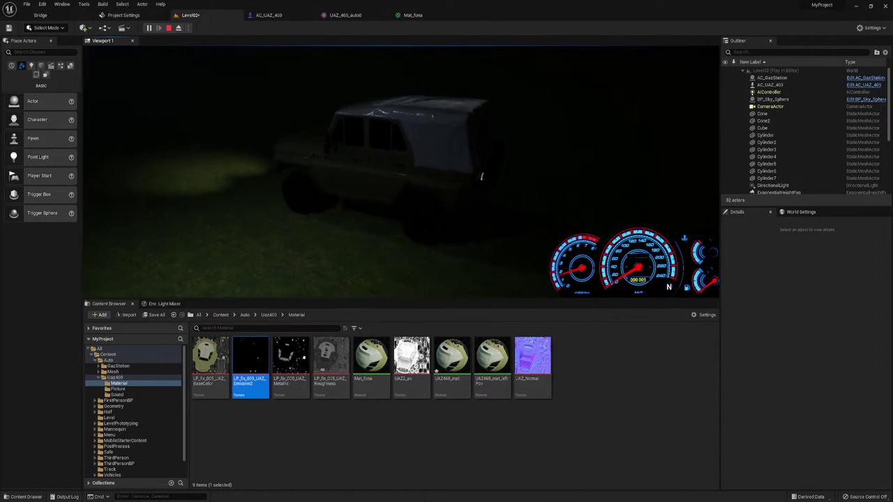
pyautogui.press('Escape')
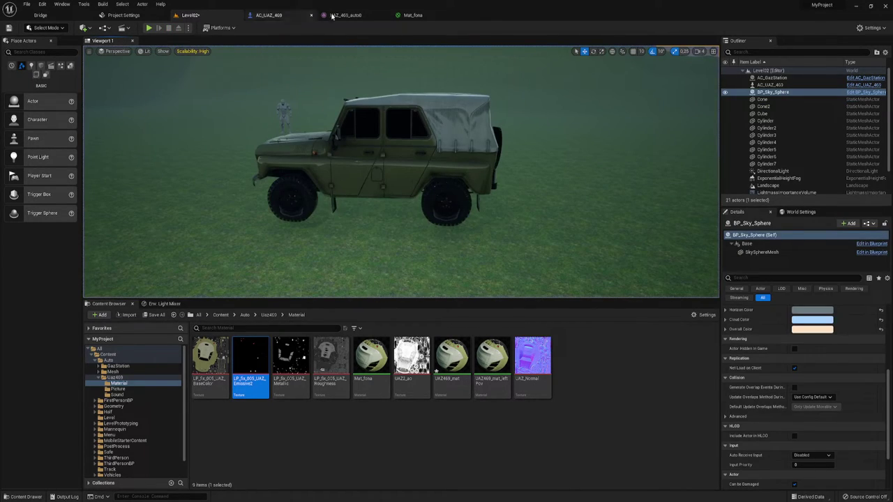
# Step: Recompile the blueprint with the switch-on intensity at 100000 and run a quick standalone test
pyautogui.click(272, 15)
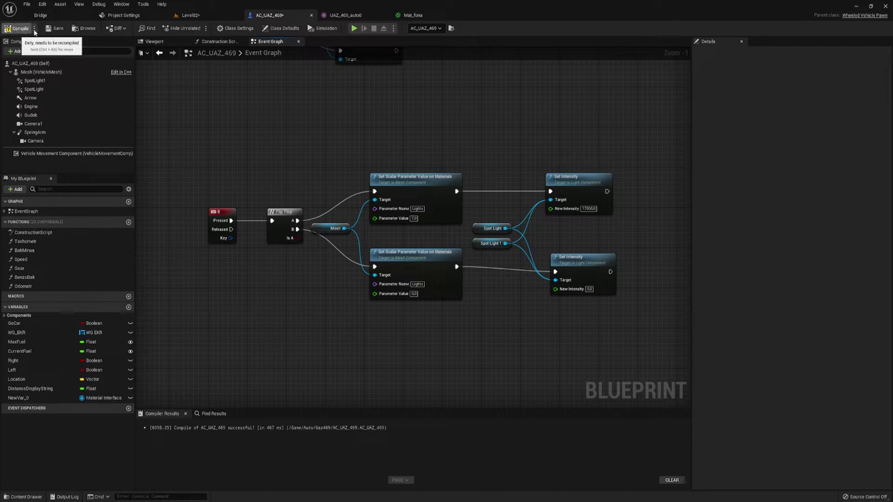
pyautogui.click(34, 31)
pyautogui.click(358, 29)
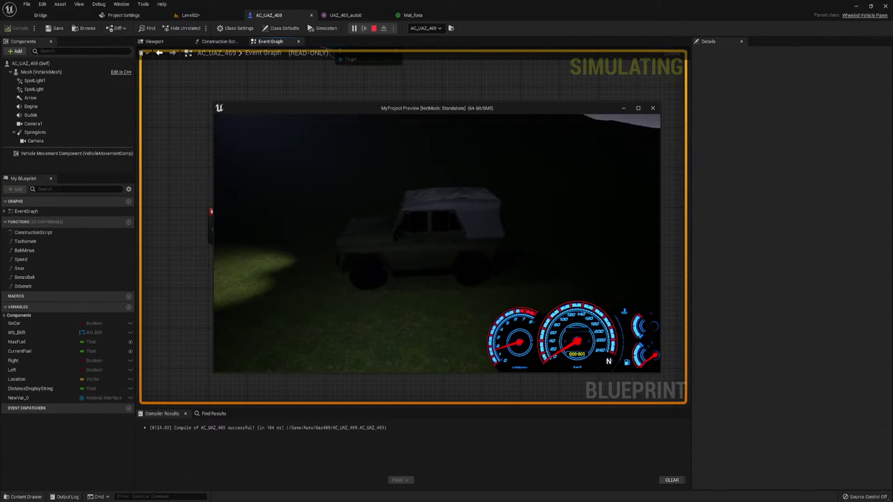
pyautogui.press('Escape')
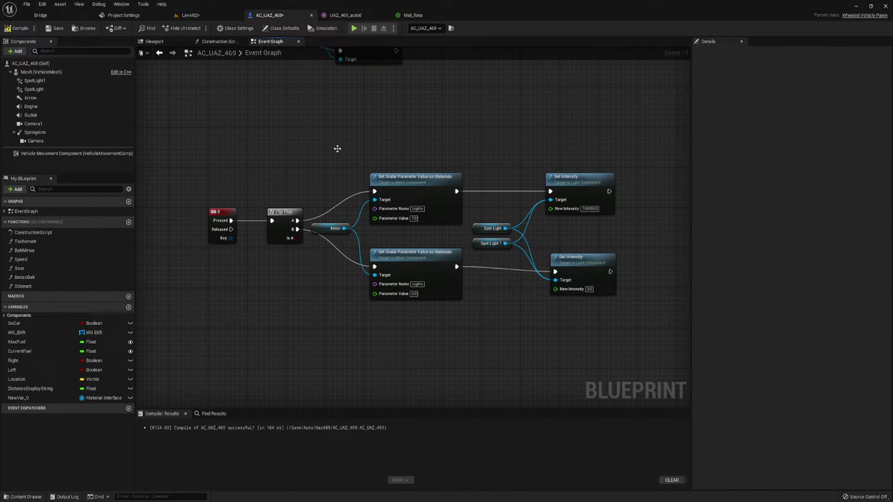
# Step: Save the blueprint, check the brighter headlights in Simulate, then return to the vehicle Viewport
pyautogui.click(58, 30)
pyautogui.click(354, 28)
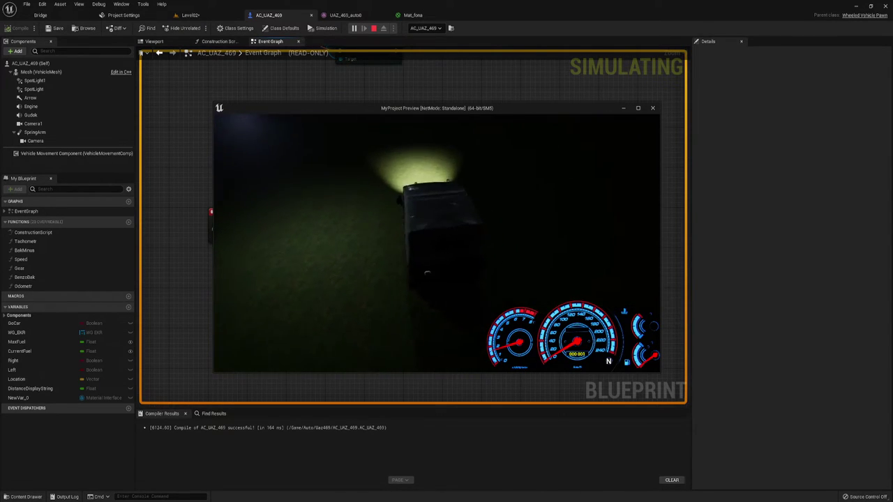
pyautogui.press('Escape')
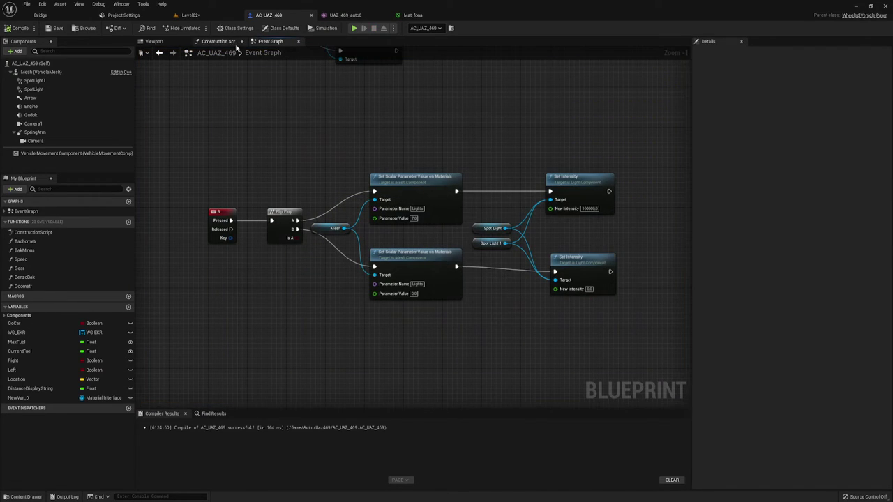
pyautogui.click(152, 41)
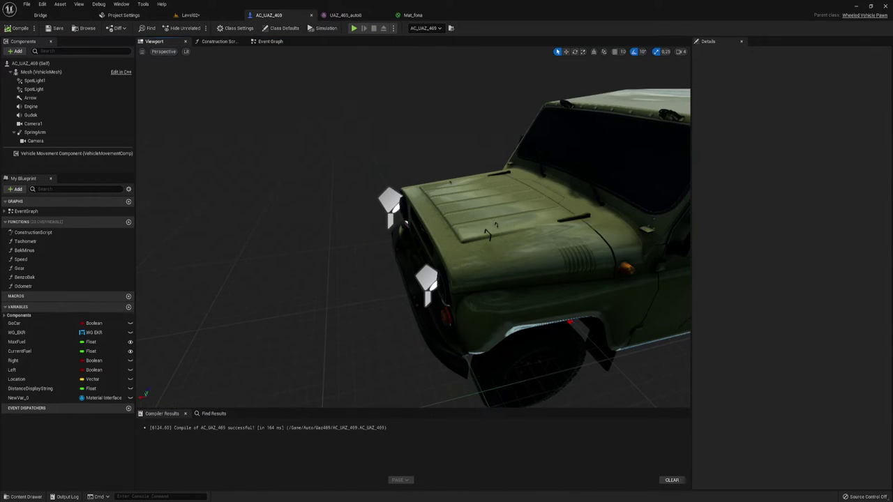
# Step: Raise the attenuation radius of both front spotlights, SpotLight and SpotLight1, to 2500
pyautogui.click(389, 202)
pyautogui.click(428, 284)
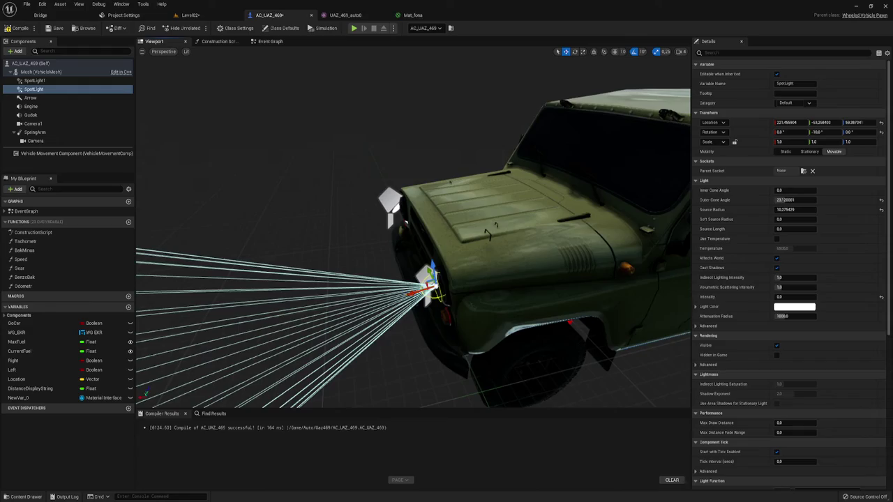
pyautogui.press('f')
pyautogui.moveTo(419, 245)
pyautogui.keyDown('alt'); pyautogui.mouseDown()
pyautogui.moveTo(488, 237)
pyautogui.moveTo(434, 288)
pyautogui.mouseUp(); pyautogui.keyUp('alt')
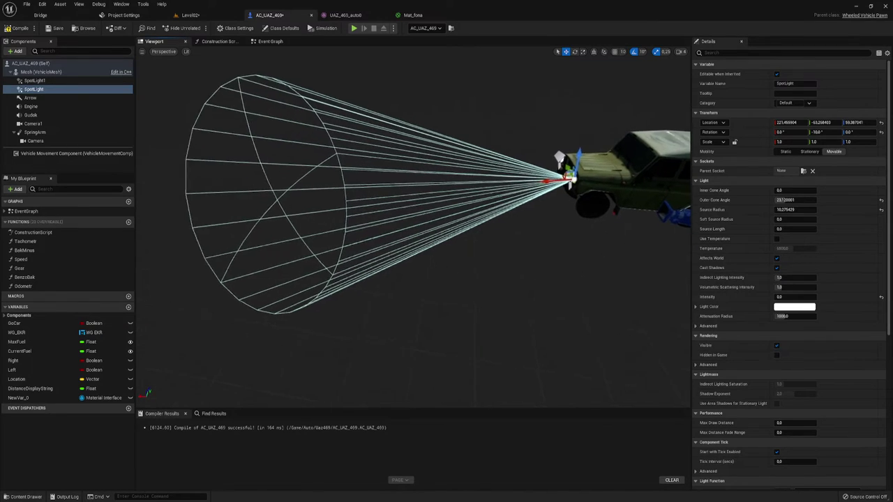
pyautogui.keyDown('alt'); pyautogui.moveTo(435, 287); pyautogui.dragTo(447, 252); pyautogui.keyUp('alt')
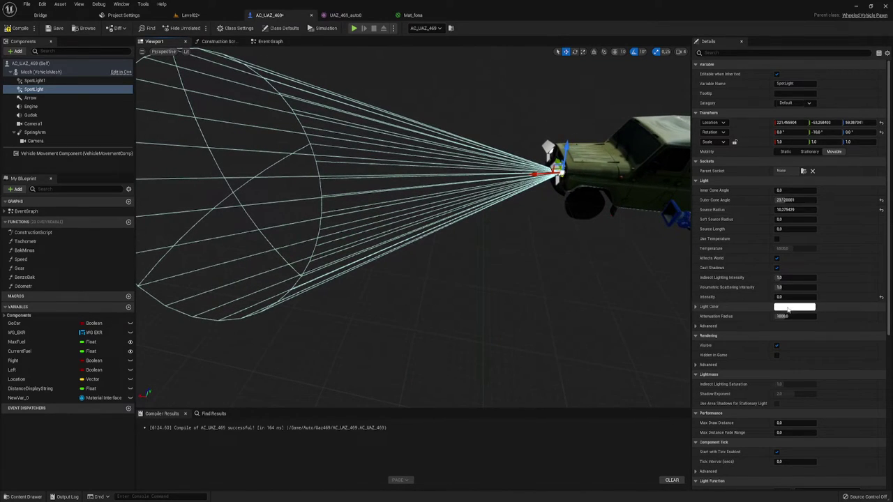
pyautogui.moveTo(785, 317); pyautogui.dragTo(809, 317)
pyautogui.write('2500')
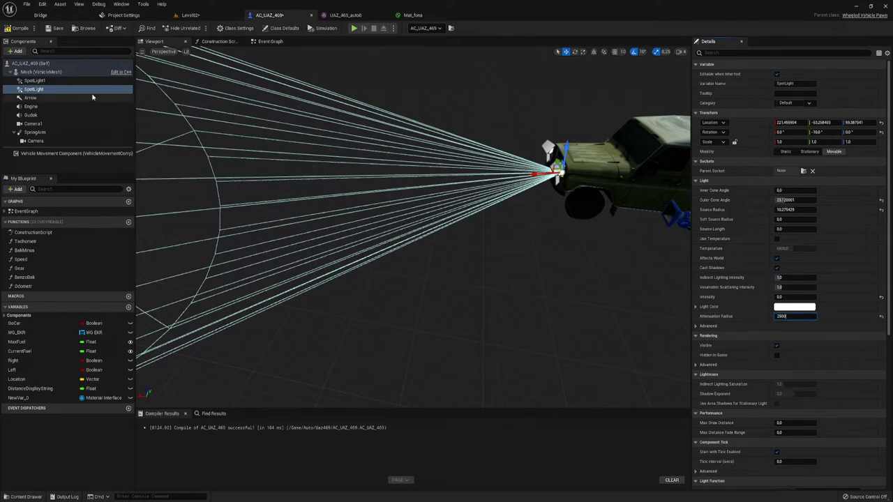
pyautogui.click(38, 80)
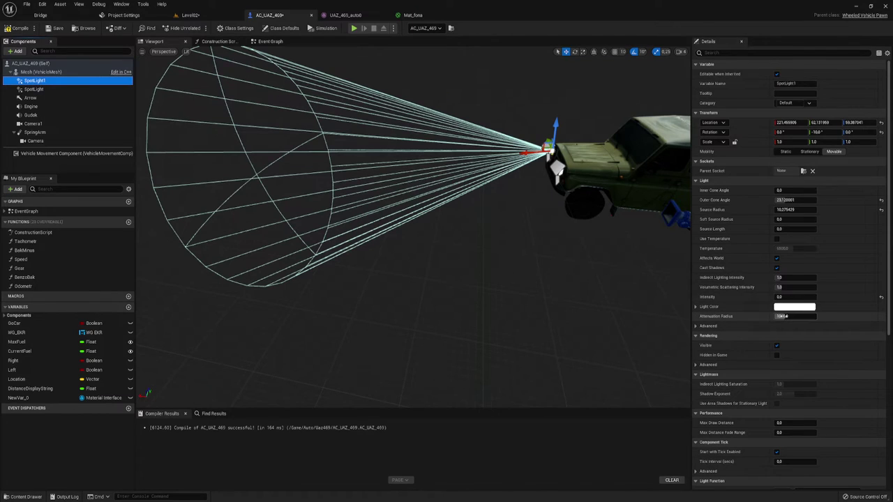
pyautogui.write('2500')
pyautogui.press('Return')
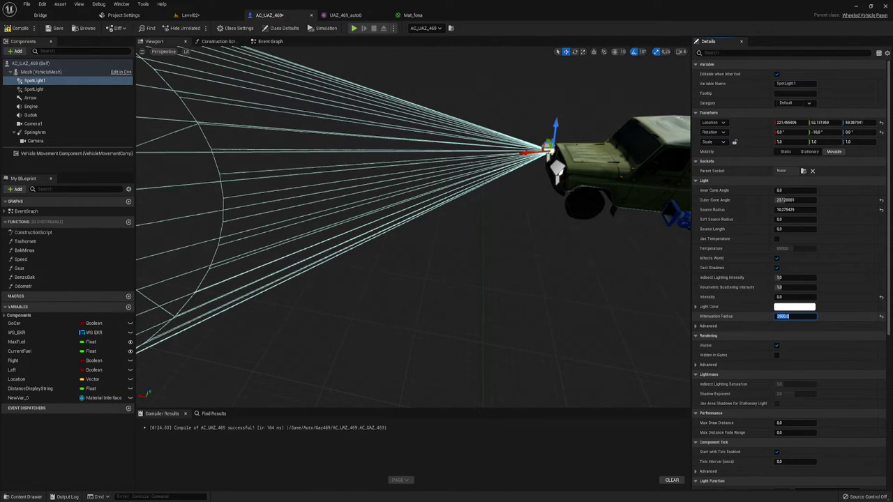
# Step: Play Level02, switch the headlights on with L, then stop and return to AC_UAZ_469
pyautogui.click(190, 14)
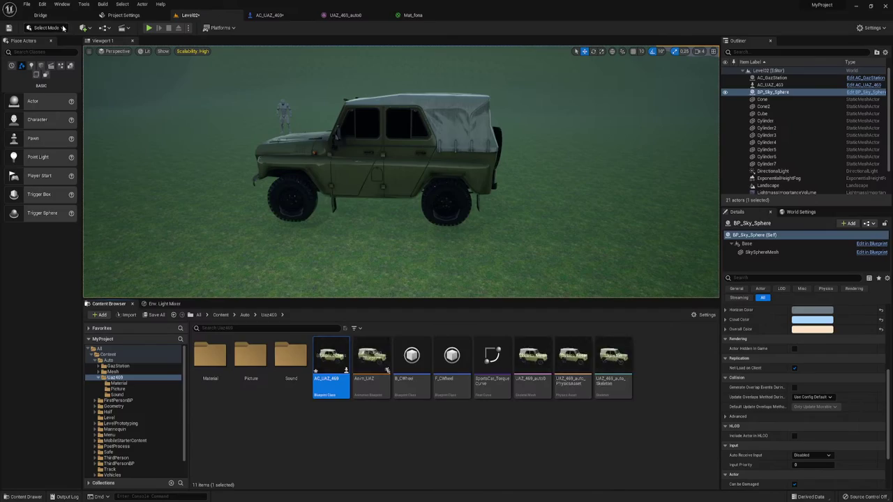
pyautogui.click(148, 28)
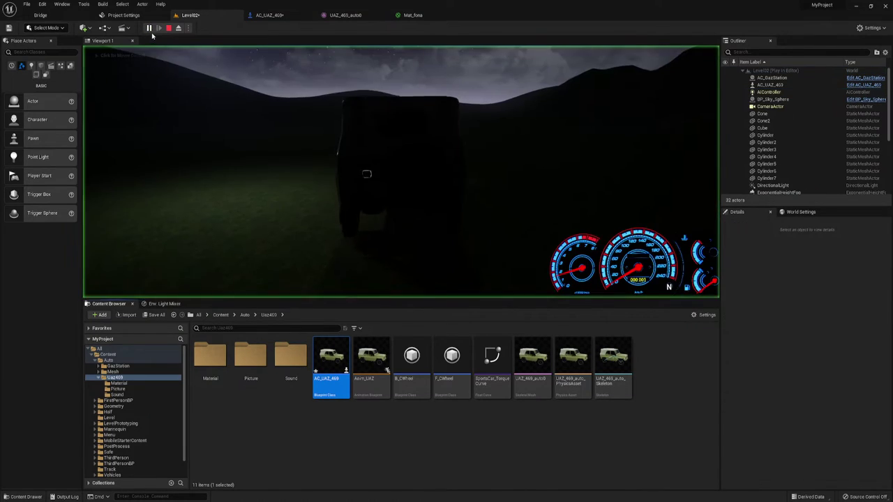
pyautogui.press('l')
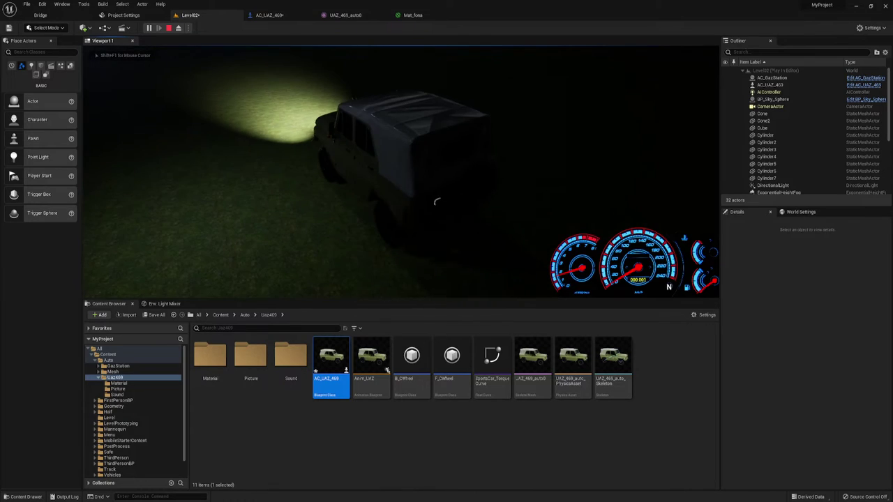
pyautogui.press('Escape')
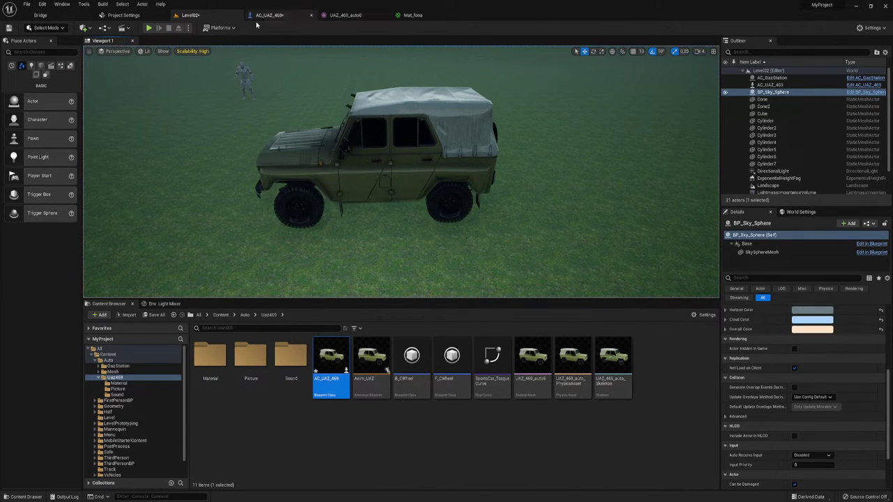
pyautogui.click(269, 16)
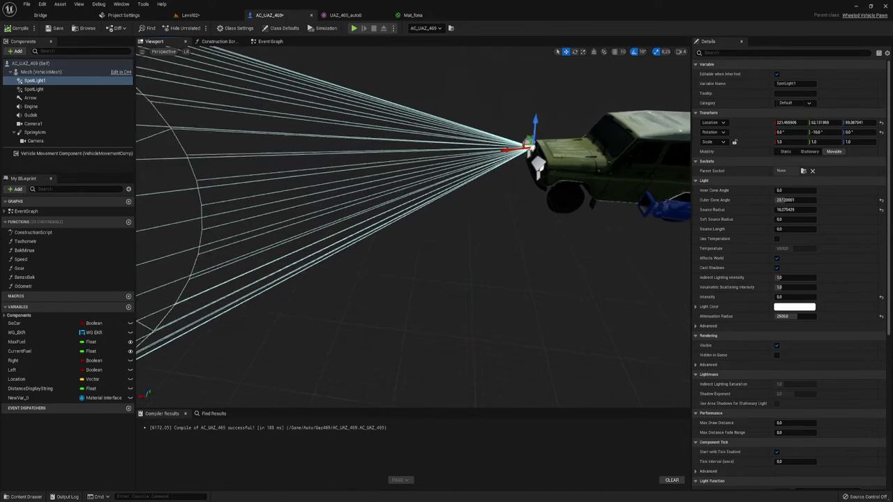
# Step: Re-aim SpotLight1 and SpotLight to 0° pitch so both beams point straight ahead
pyautogui.moveTo(555, 153); pyautogui.dragTo(481, 183)
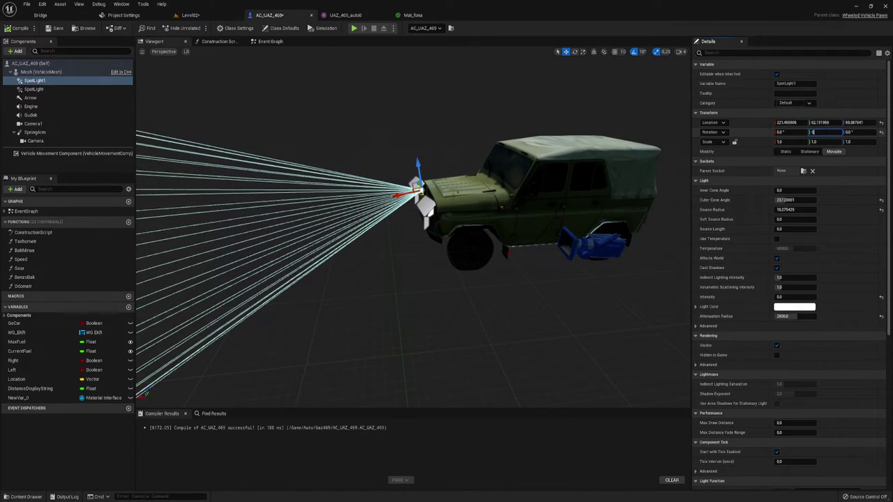
pyautogui.press('Return')
pyautogui.click(427, 210)
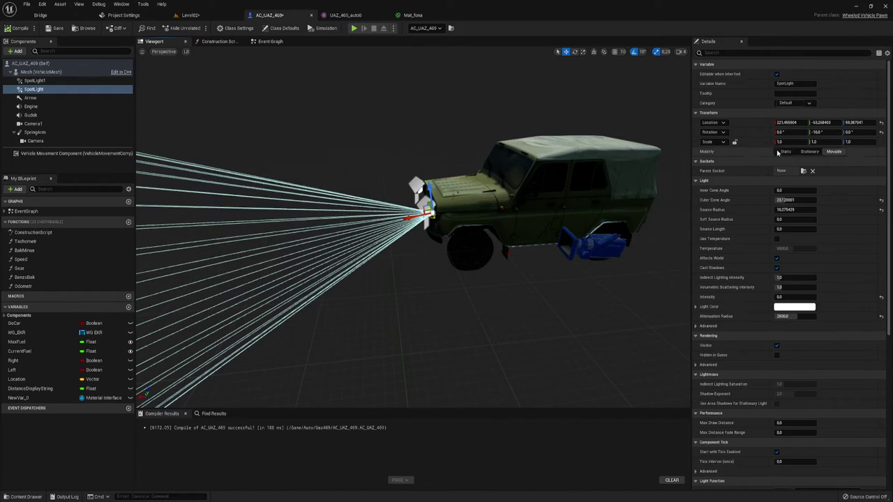
pyautogui.moveTo(826, 132); pyautogui.dragTo(837, 132)
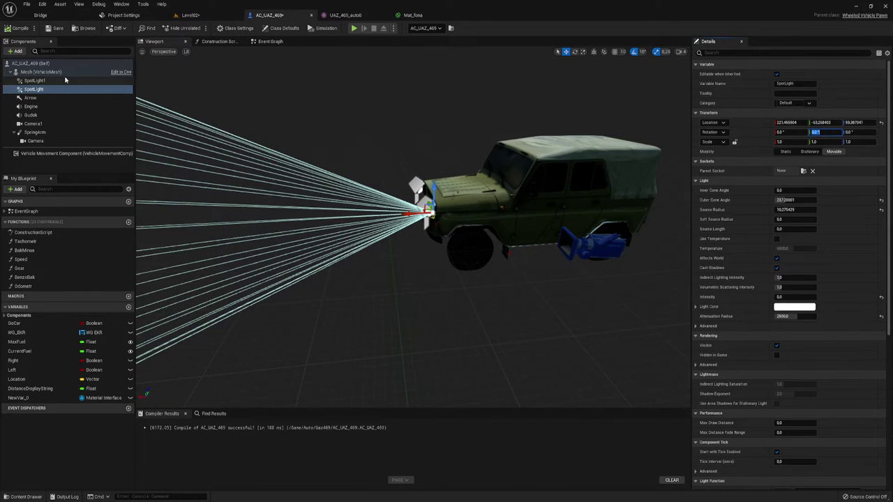
# Step: Compile the UAZ blueprint and run a brief game preview, then close it
pyautogui.click(20, 28)
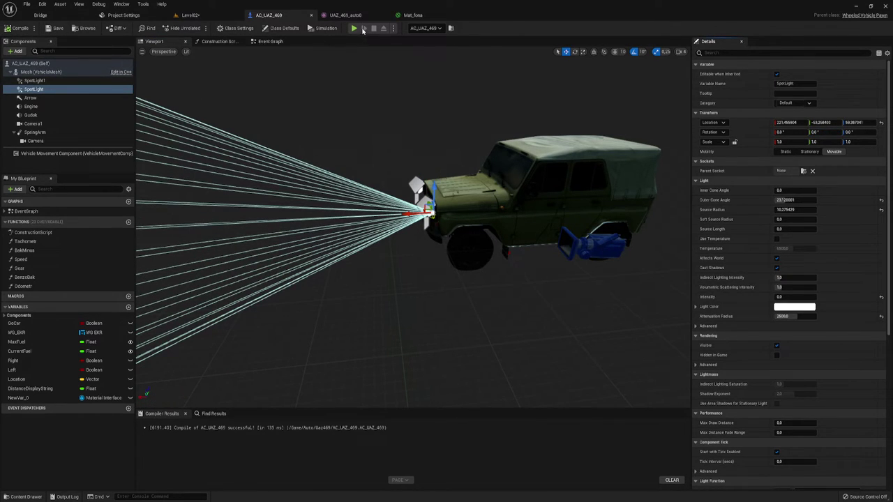
pyautogui.click(355, 28)
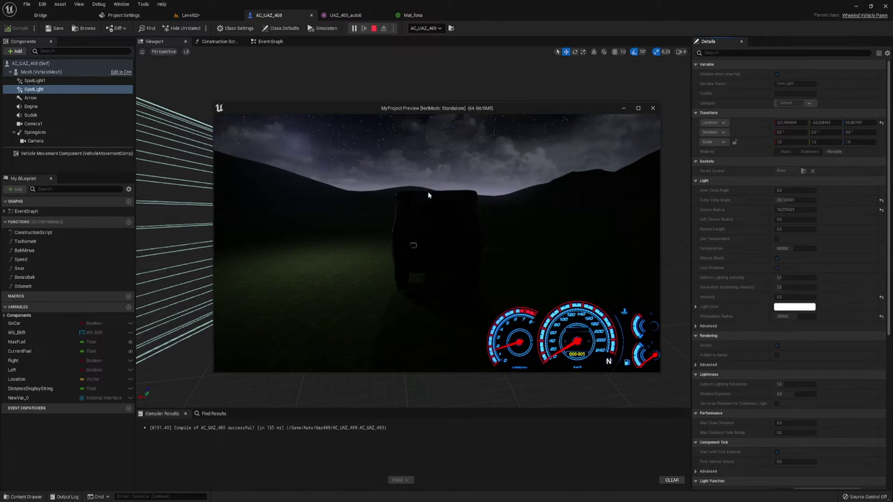
pyautogui.click(374, 29)
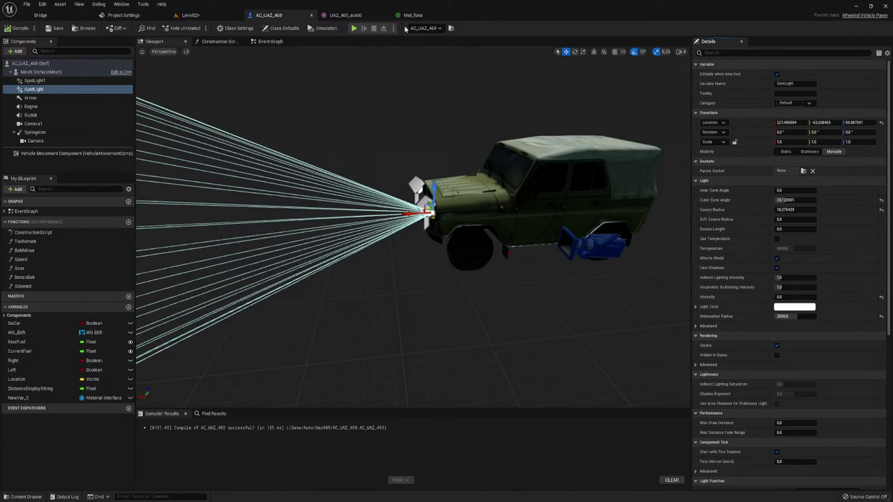
# Step: Play Level02 full-screen with F11, switch the headlights on with L, and accelerate with W
pyautogui.click(189, 16)
pyautogui.click(148, 28)
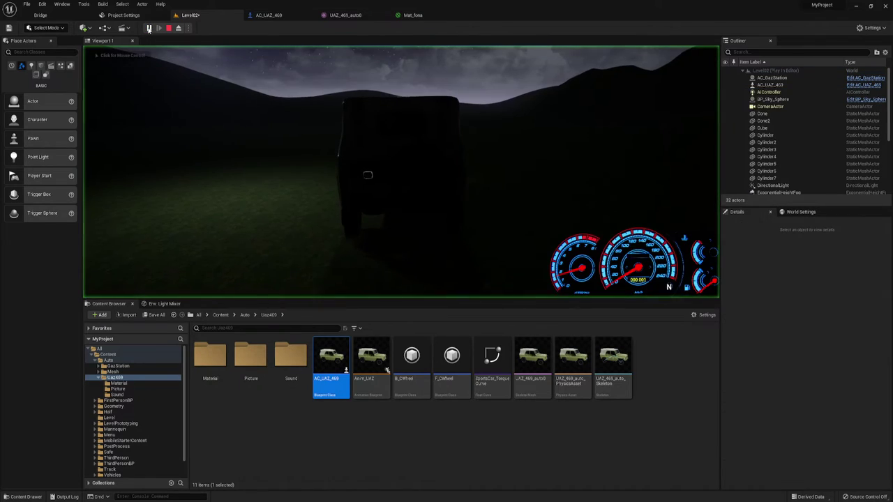
pyautogui.click(335, 98)
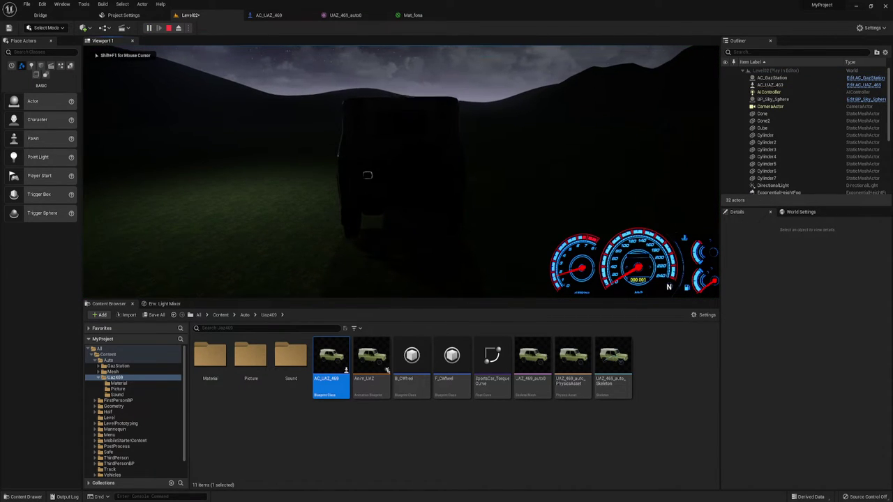
pyautogui.press('F11')
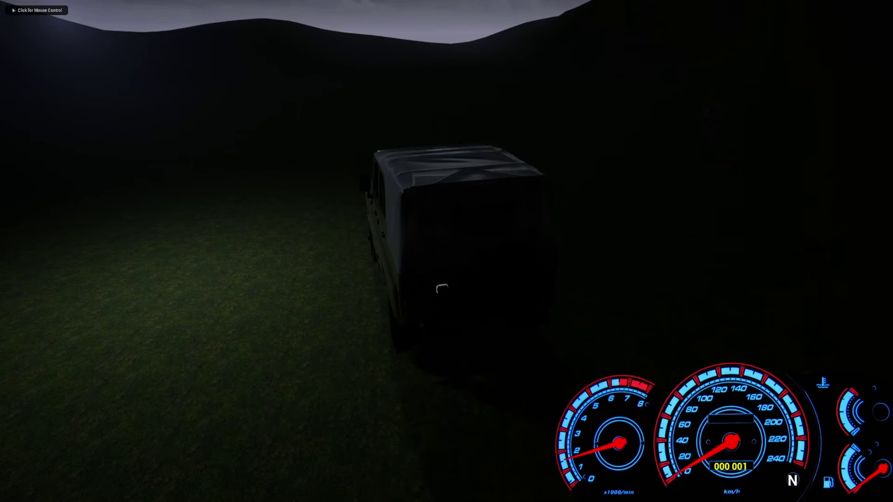
pyautogui.click(442, 289)
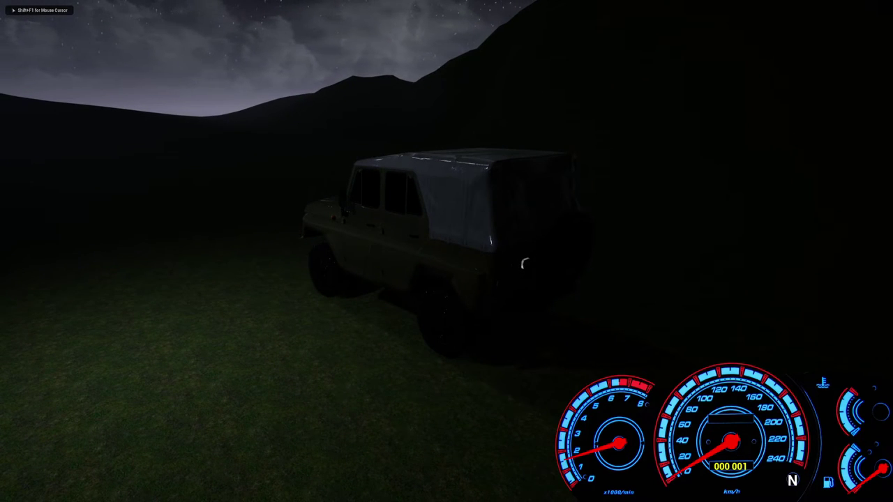
pyautogui.press('l')
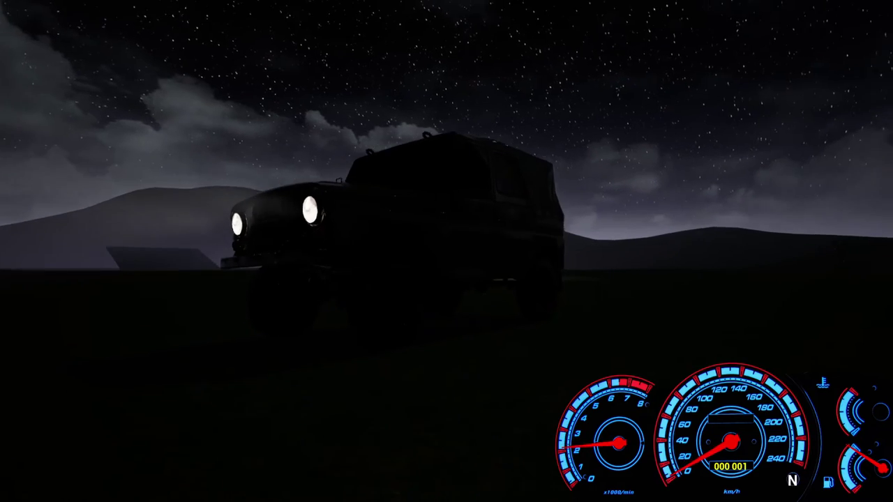
pyautogui.press('w')
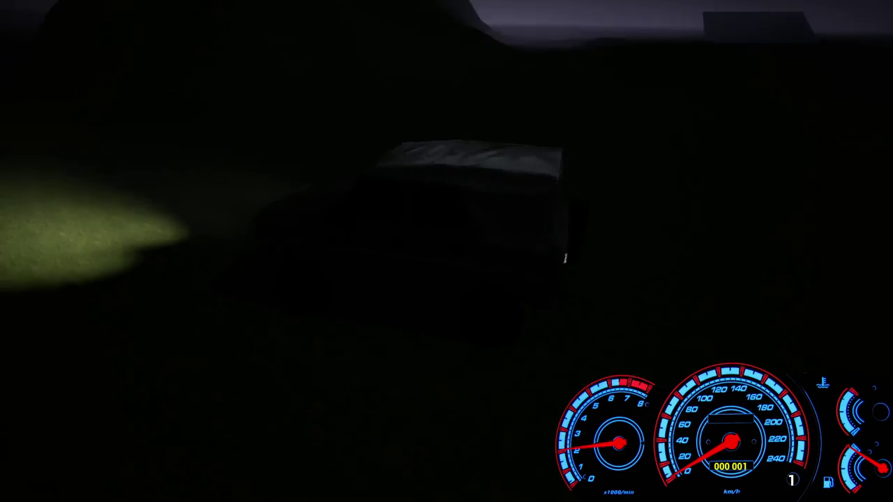
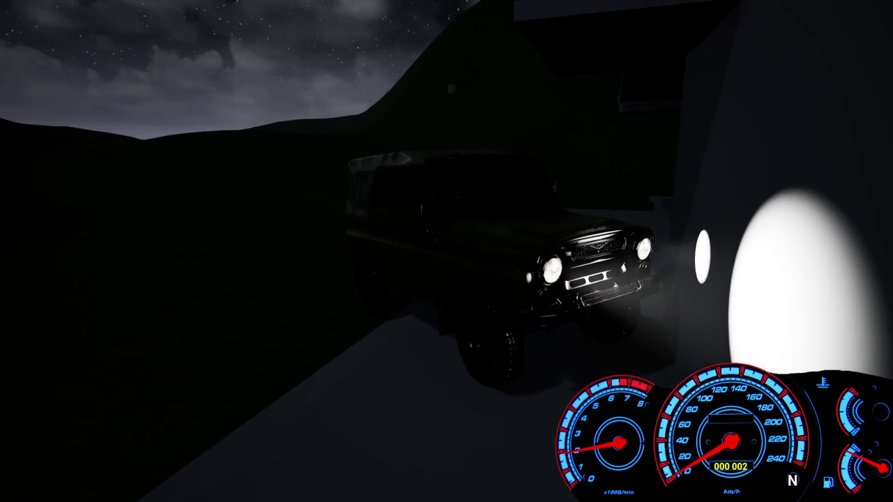
# Step: Shift the jeep between reverse and first gear several times, finishing in reverse
pyautogui.press('s')
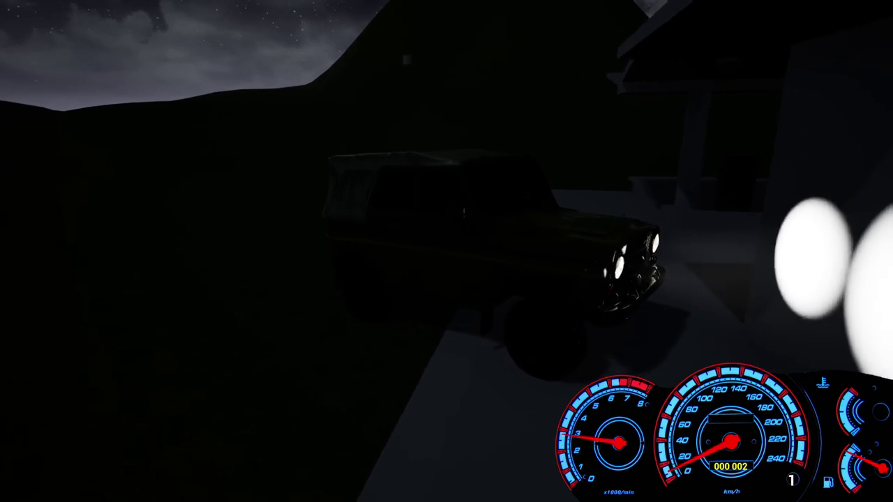
pyautogui.press('e')
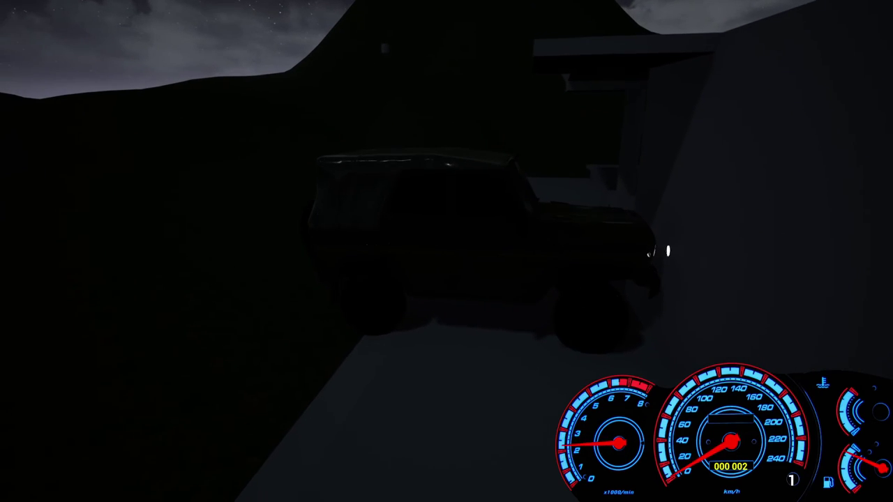
pyautogui.press('q')
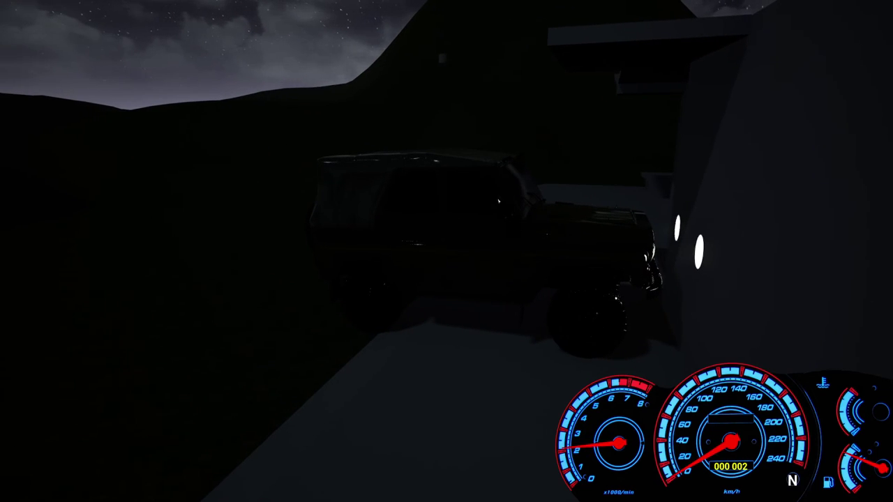
pyautogui.press('e')
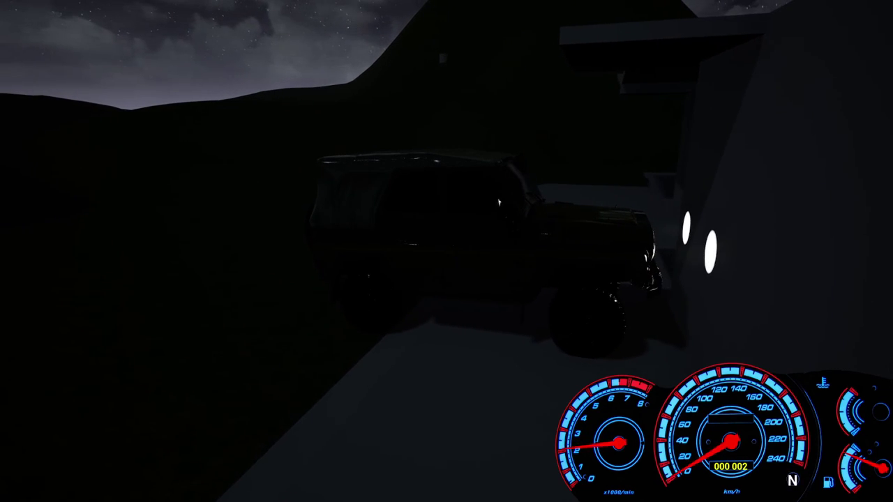
pyautogui.press('s')
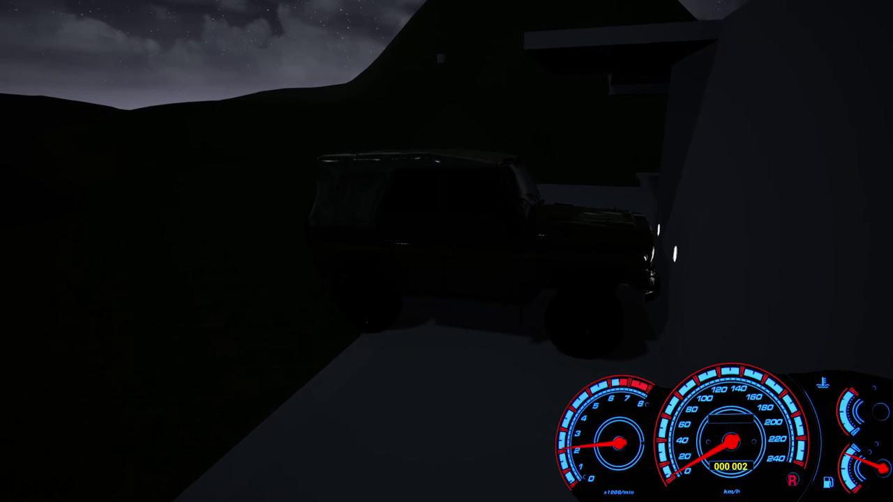
pyautogui.press('Escape')
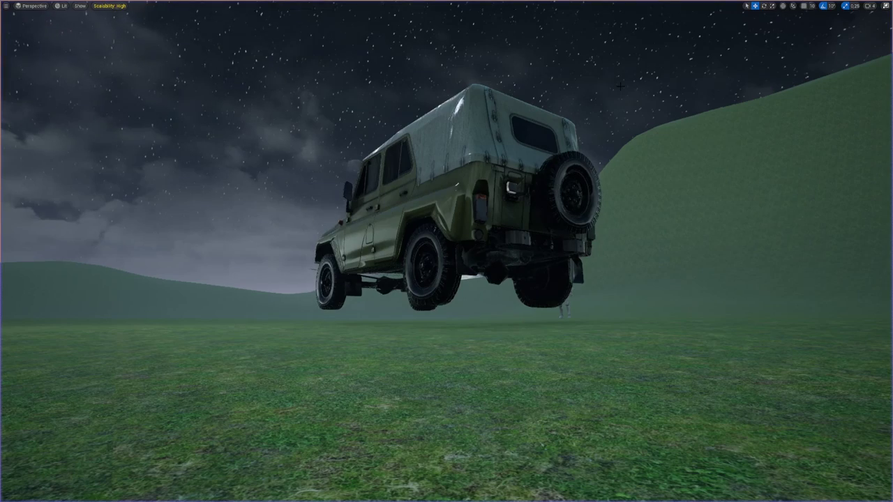
pyautogui.moveTo(446, 251); pyautogui.dragTo(446, 251, button='right')
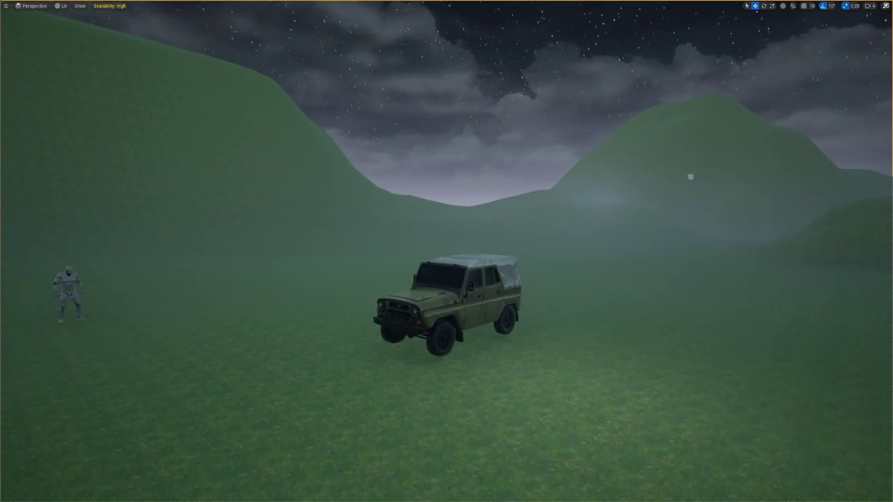
pyautogui.moveTo(446, 251); pyautogui.dragTo(407, 108, button='right')
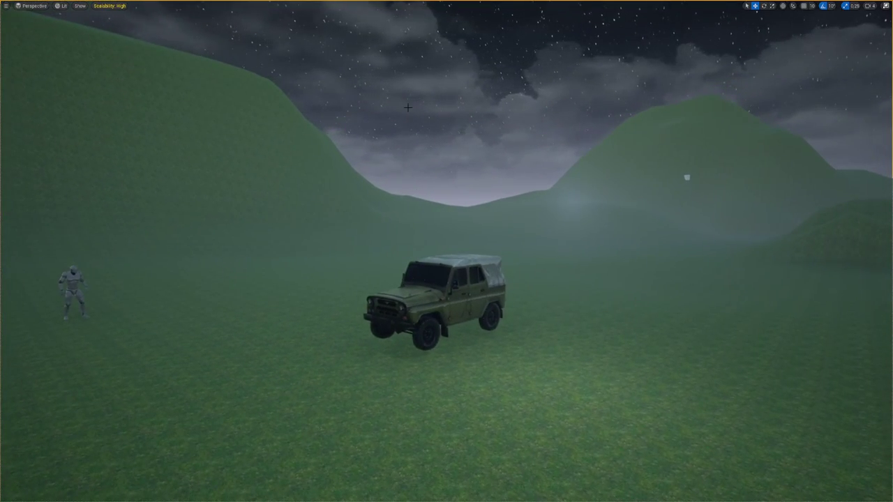